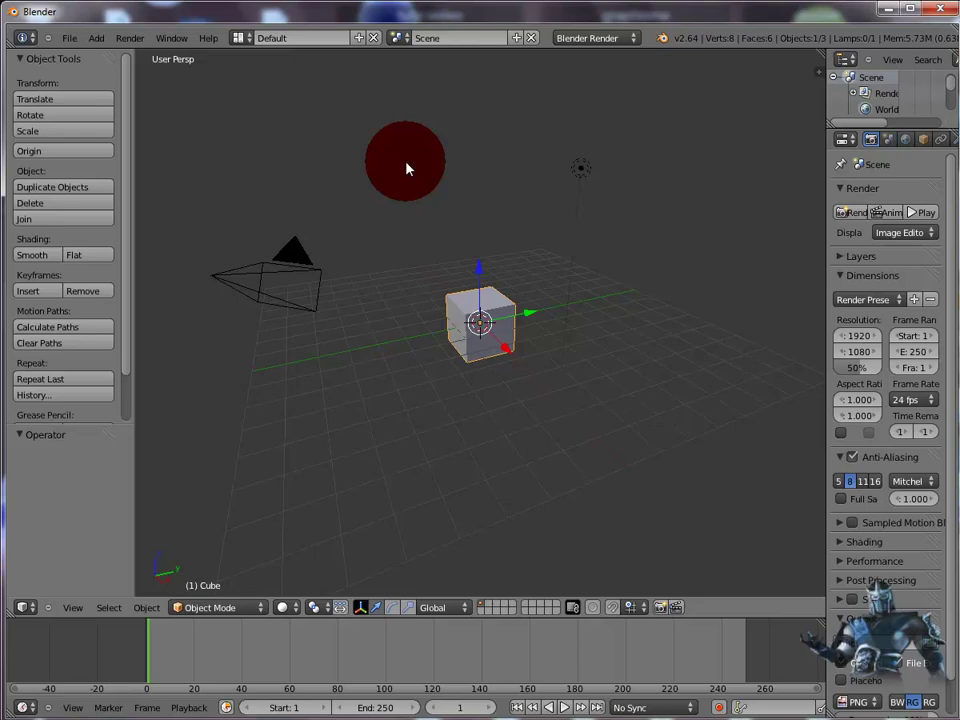
Step: Delete the default cube and add a mesh plane at the scene's center in its place
{"action": "key", "text": "x"}
{"action": "left_click", "coordinate": [406, 168]}
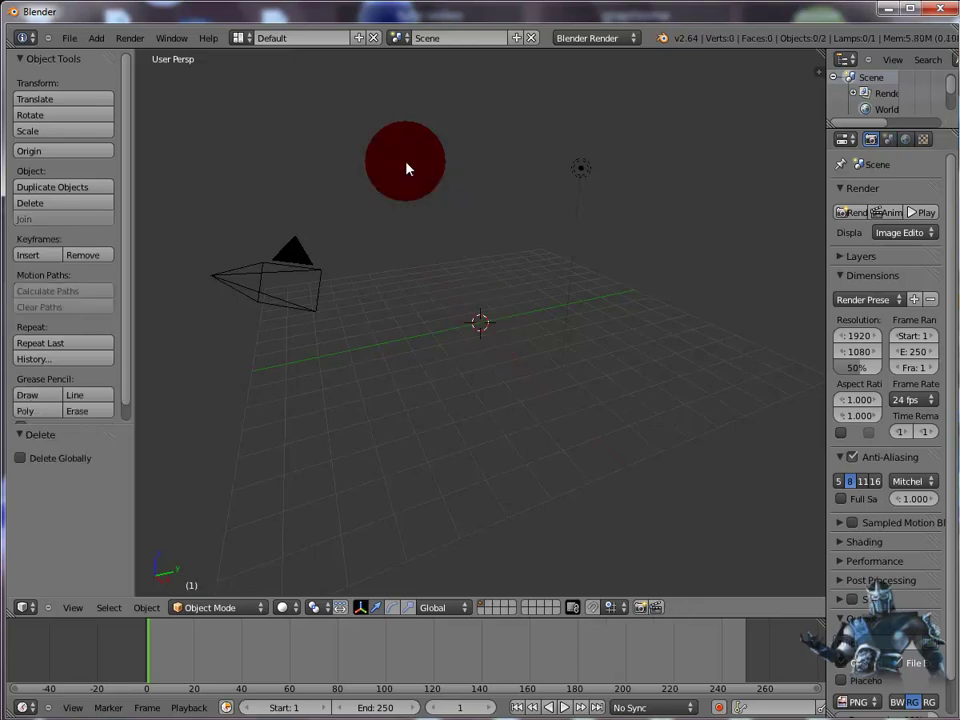
{"action": "left_click", "coordinate": [97, 41]}
{"action": "mouse_move", "coordinate": [143, 54]}
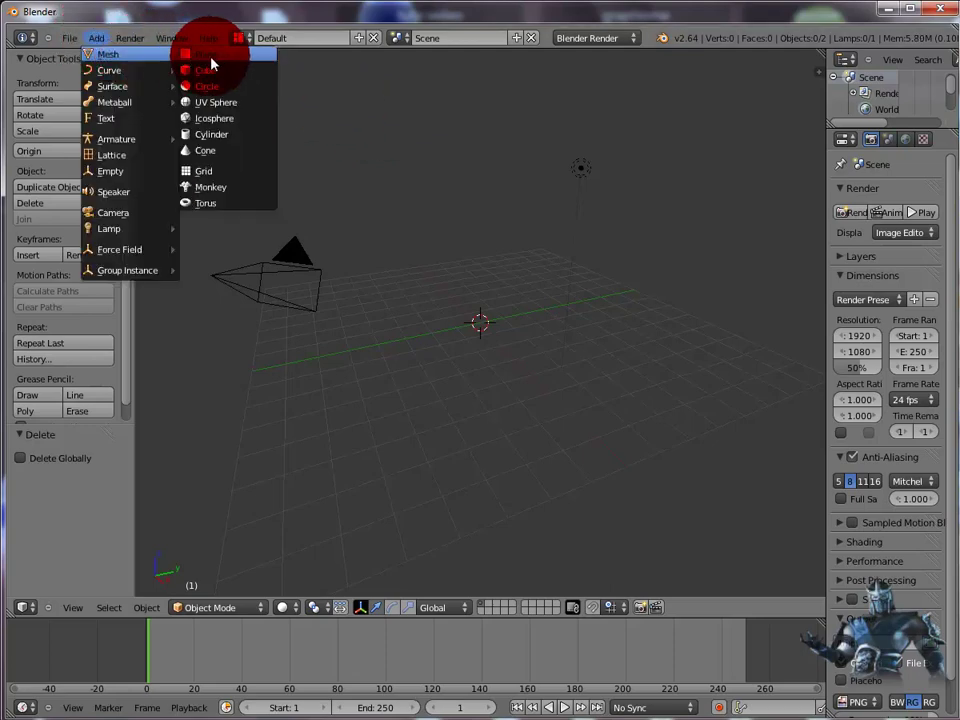
{"action": "left_click", "coordinate": [228, 56]}
{"action": "scroll", "coordinate": [596, 434], "scroll_direction": "up", "scroll_amount": 4}
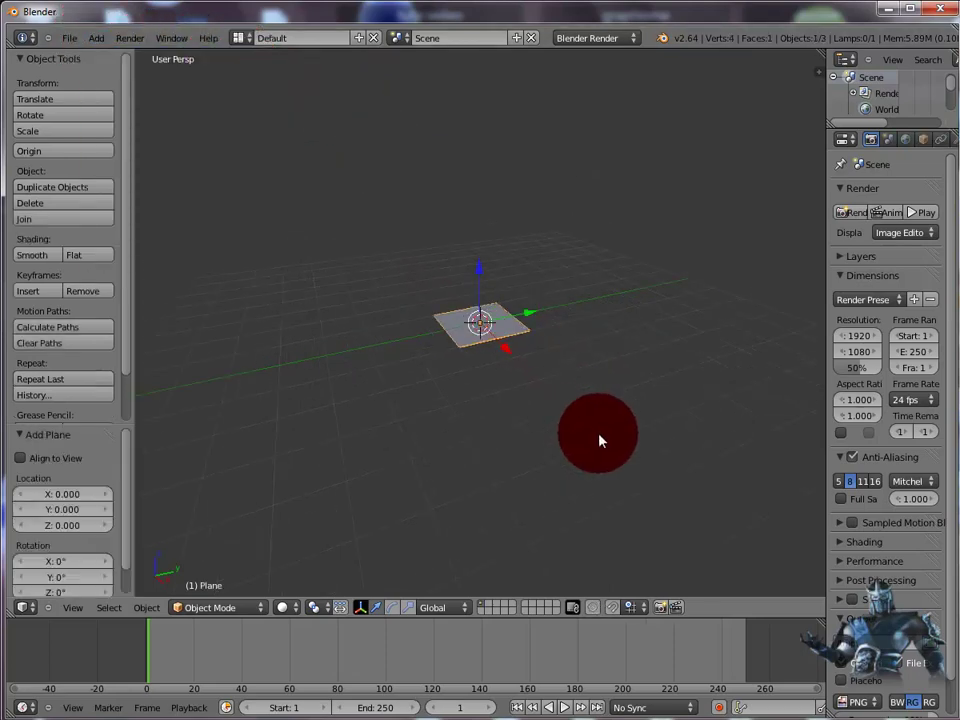
{"action": "scroll", "coordinate": [601, 438], "scroll_direction": "up", "scroll_amount": 2}
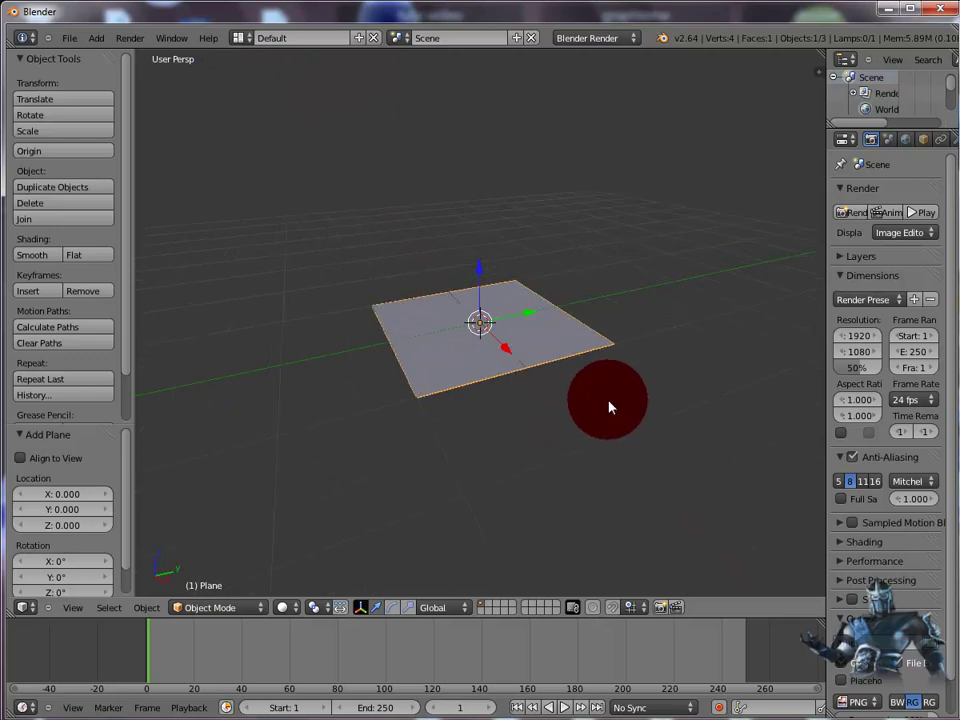
{"action": "middle_click_drag", "start_coordinate": [624, 267], "coordinate": [660, 364]}
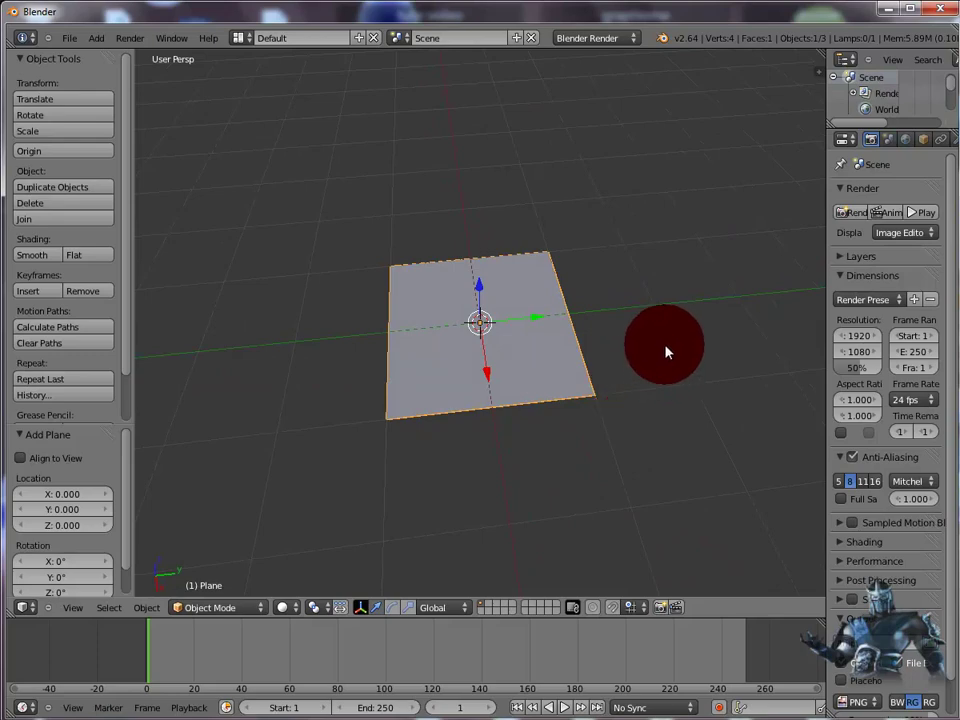
Step: In Edit Mode, delete three of the plane's corner vertices, keeping only the corner at negative X and negative Y
{"action": "key", "text": "Tab"}
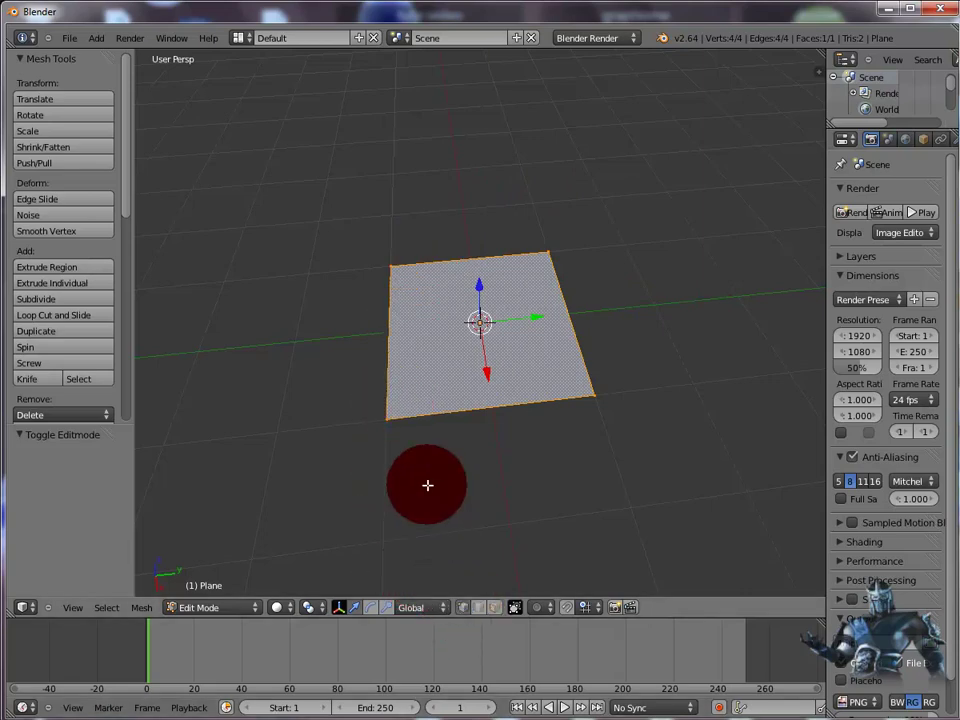
{"action": "right_click", "coordinate": [386, 418]}
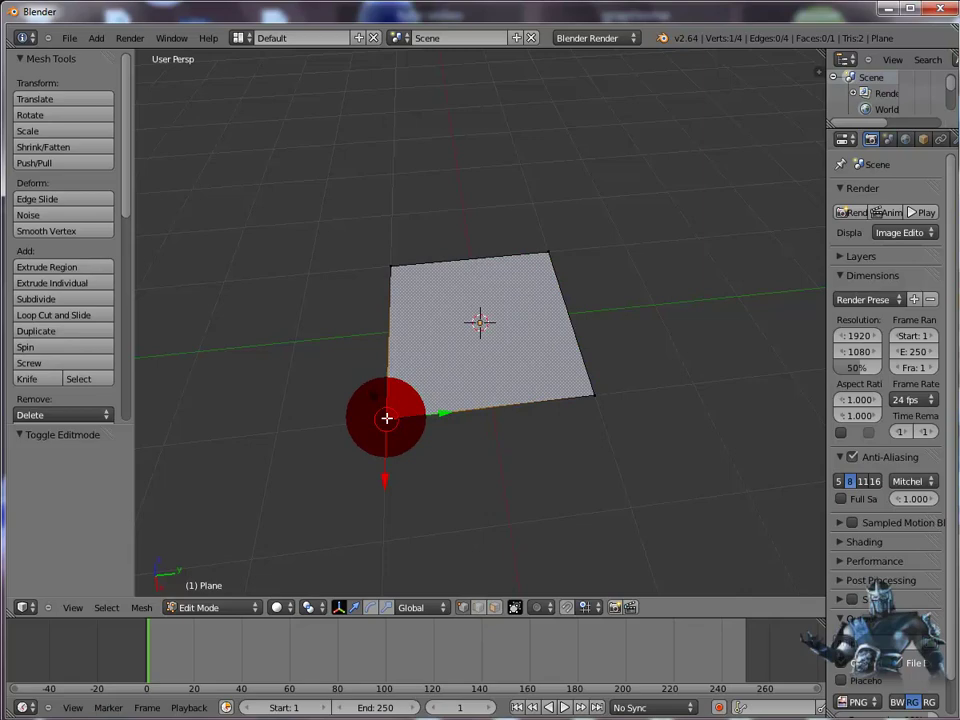
{"action": "key", "text": "x"}
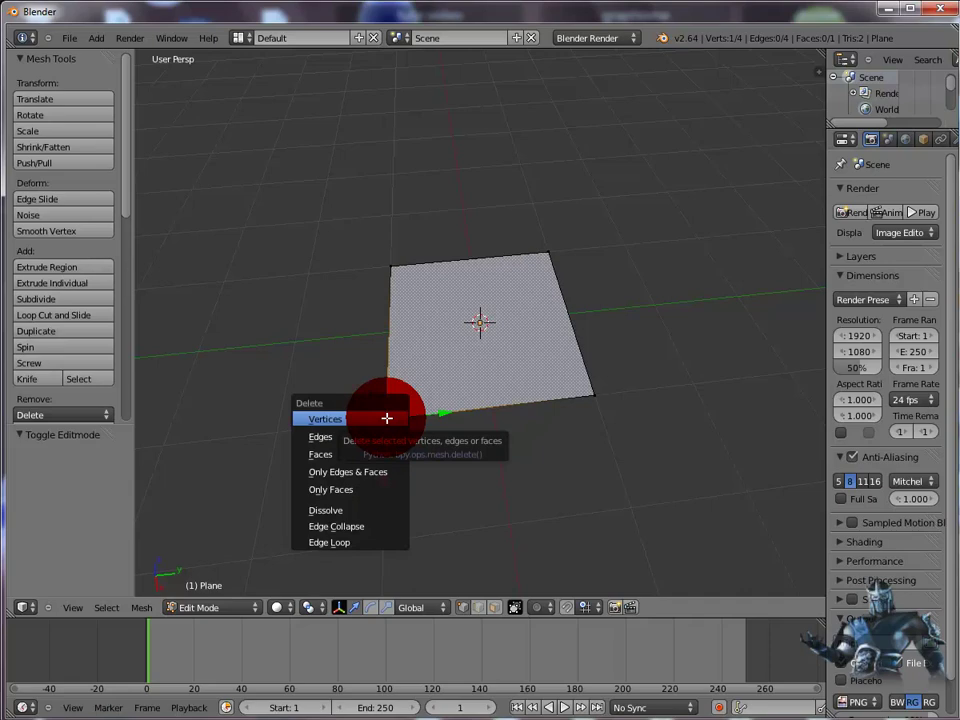
{"action": "left_click", "coordinate": [386, 418]}
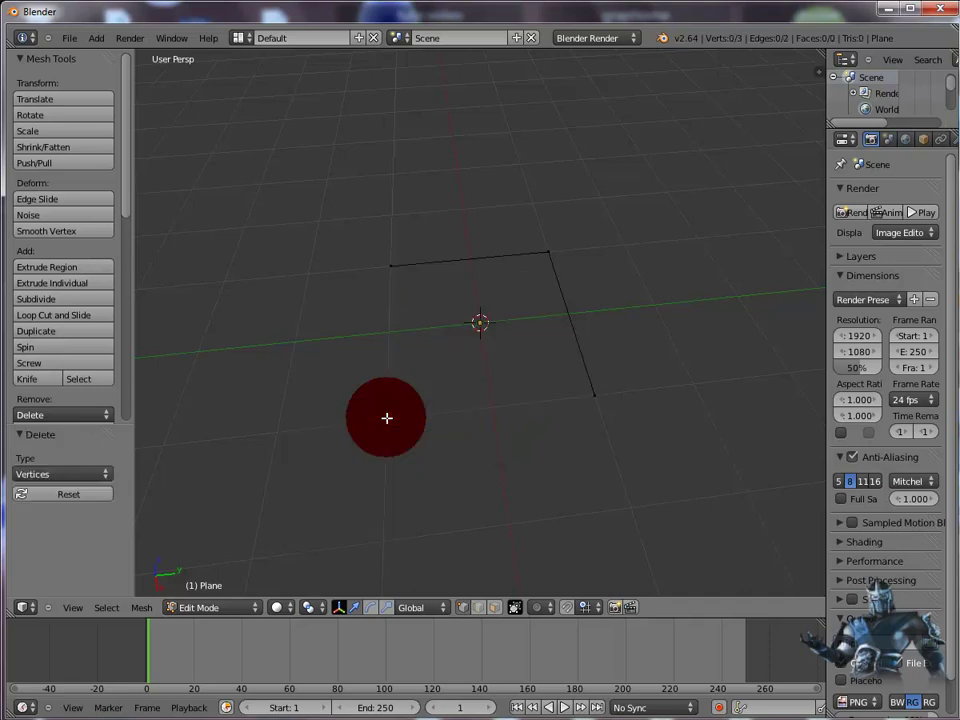
{"action": "right_click", "coordinate": [594, 397]}
{"action": "key", "text": "x"}
{"action": "left_click", "coordinate": [596, 395]}
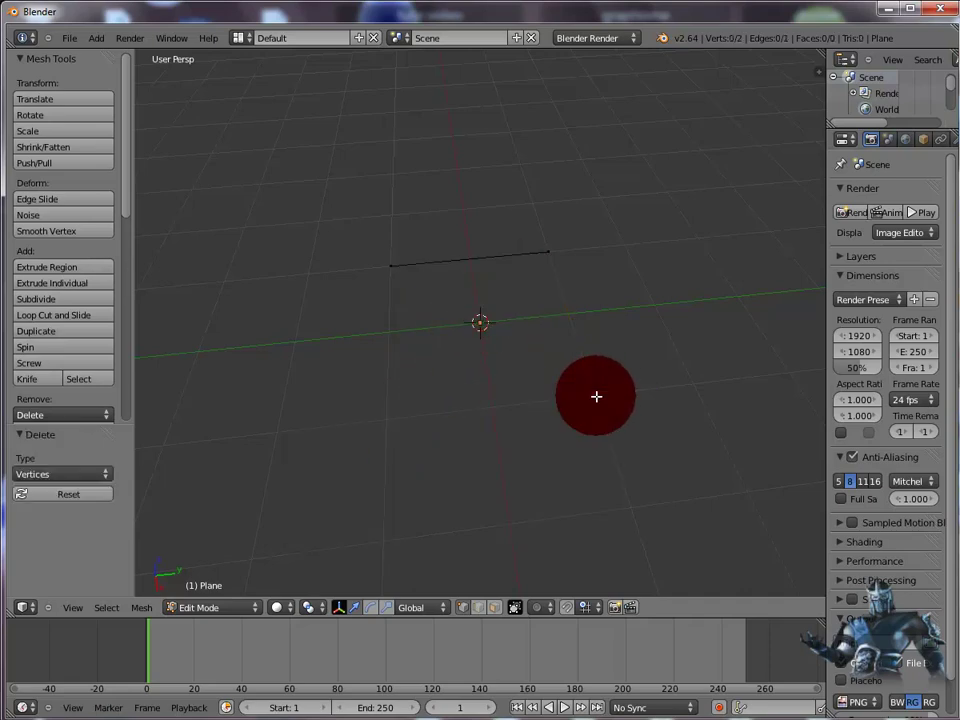
{"action": "right_click", "coordinate": [563, 251]}
{"action": "key", "text": "x"}
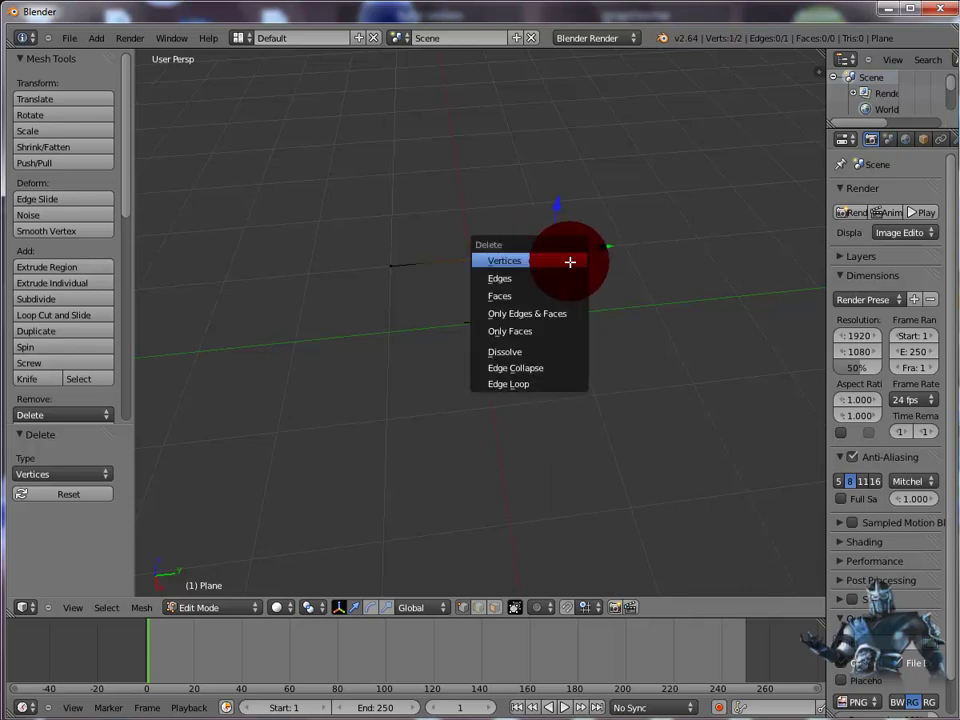
{"action": "left_click", "coordinate": [570, 261]}
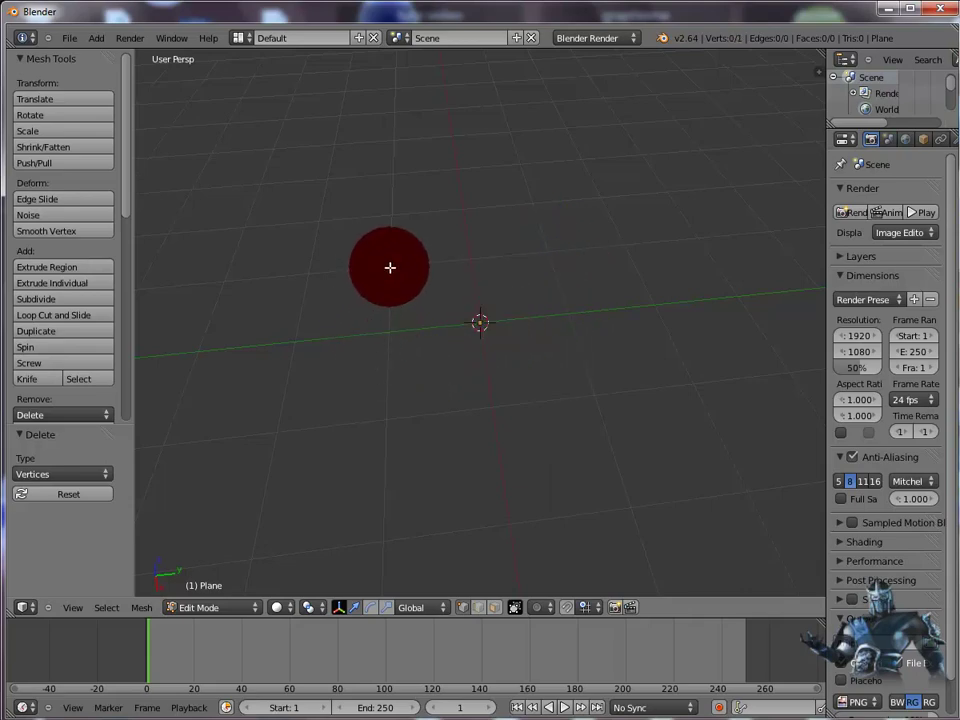
Step: Snap the remaining vertex to the 3D cursor at the origin and hide the 3D transform manipulator
{"action": "right_click", "coordinate": [391, 266]}
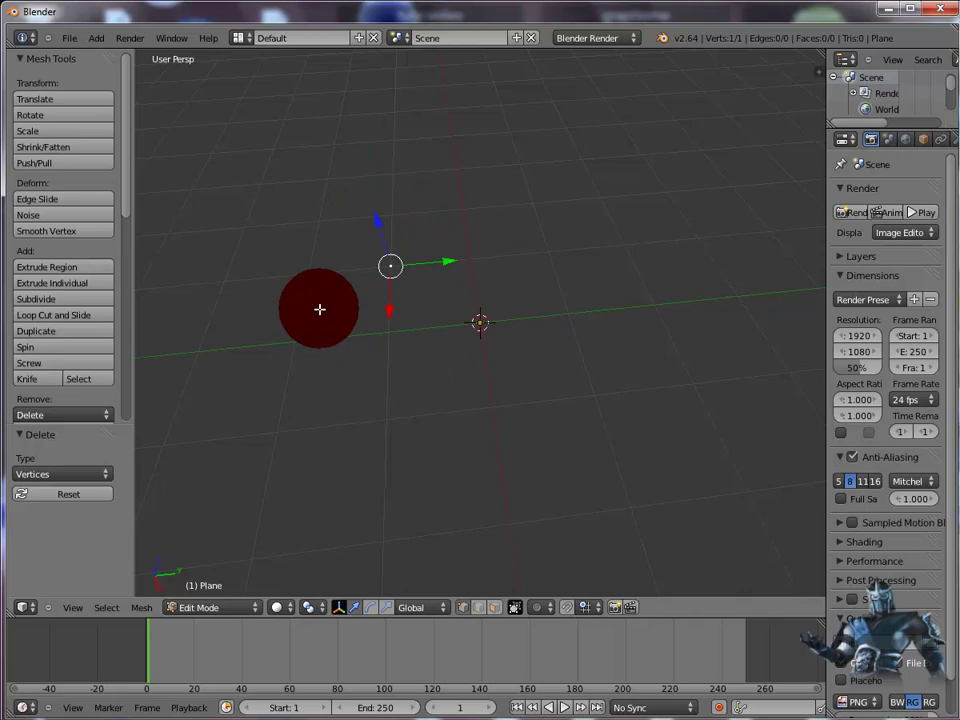
{"action": "key", "text": "shift+s"}
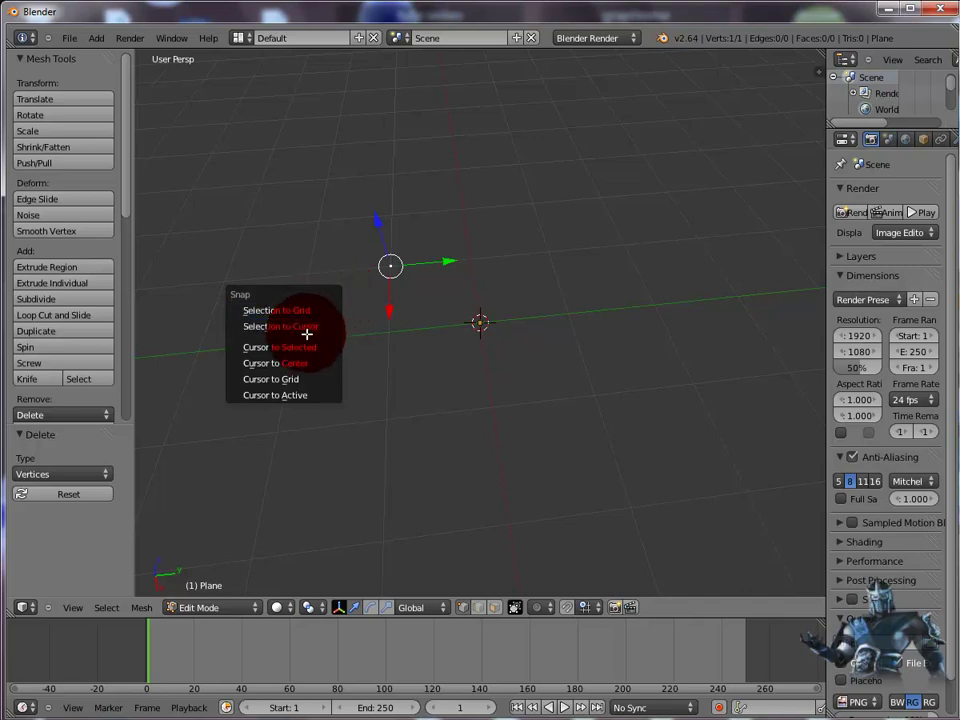
{"action": "left_click", "coordinate": [304, 330]}
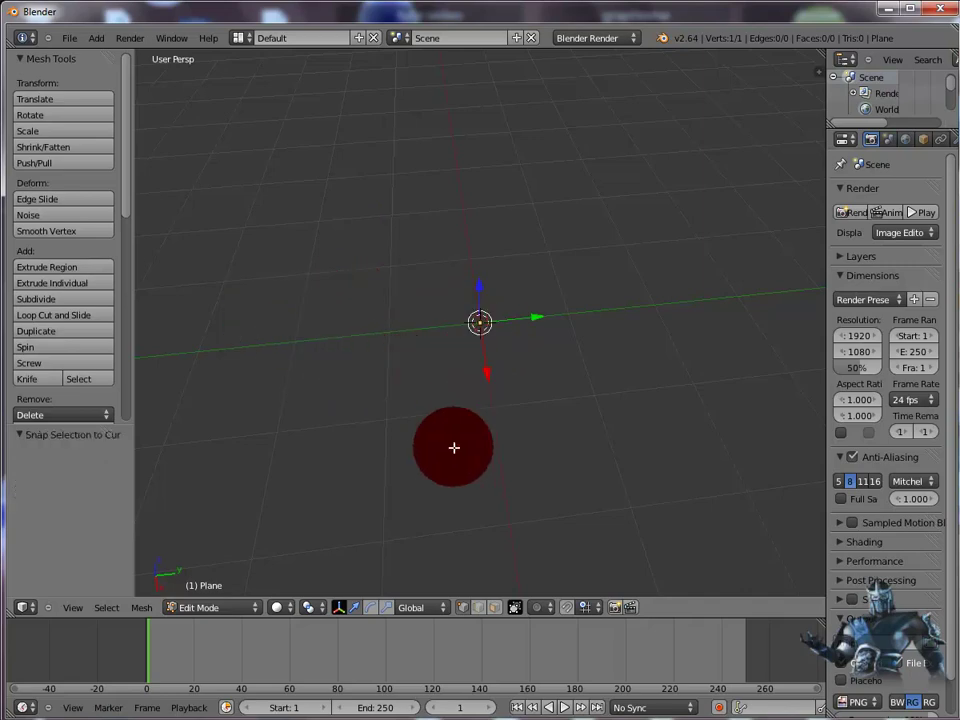
{"action": "left_click", "coordinate": [339, 612]}
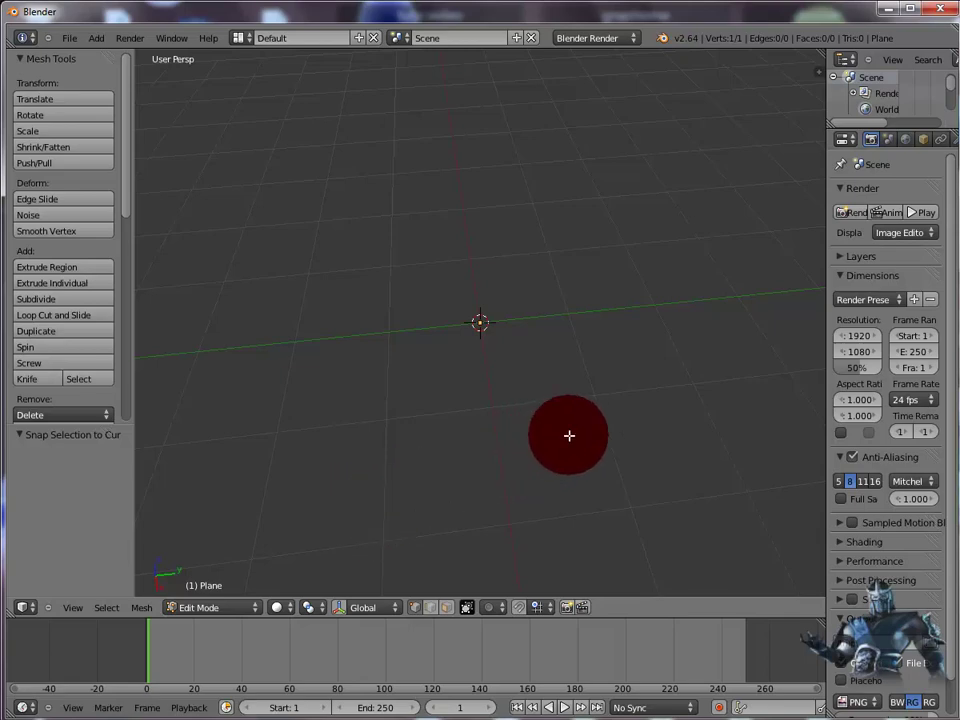
Step: From the top view, extrude the vertex into a thin base outline reaching about 1.5 units along X and returning near the Y axis
{"action": "key", "text": "KP_1"}
{"action": "key", "text": "KP_7"}
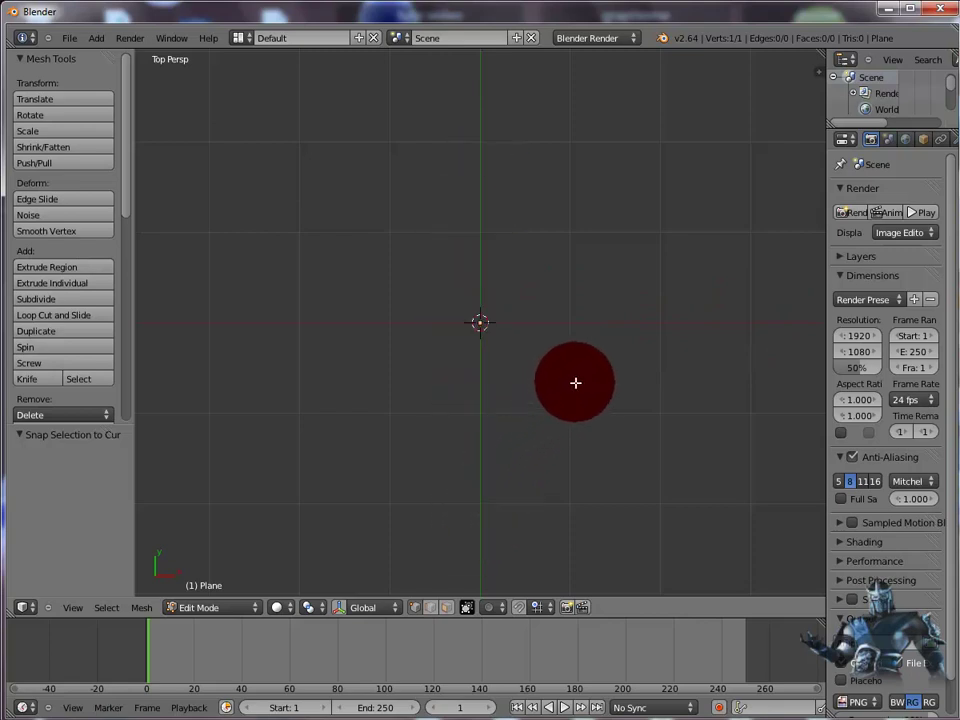
{"action": "middle_click_drag", "start_coordinate": [578, 375], "coordinate": [581, 626], "text": "shift"}
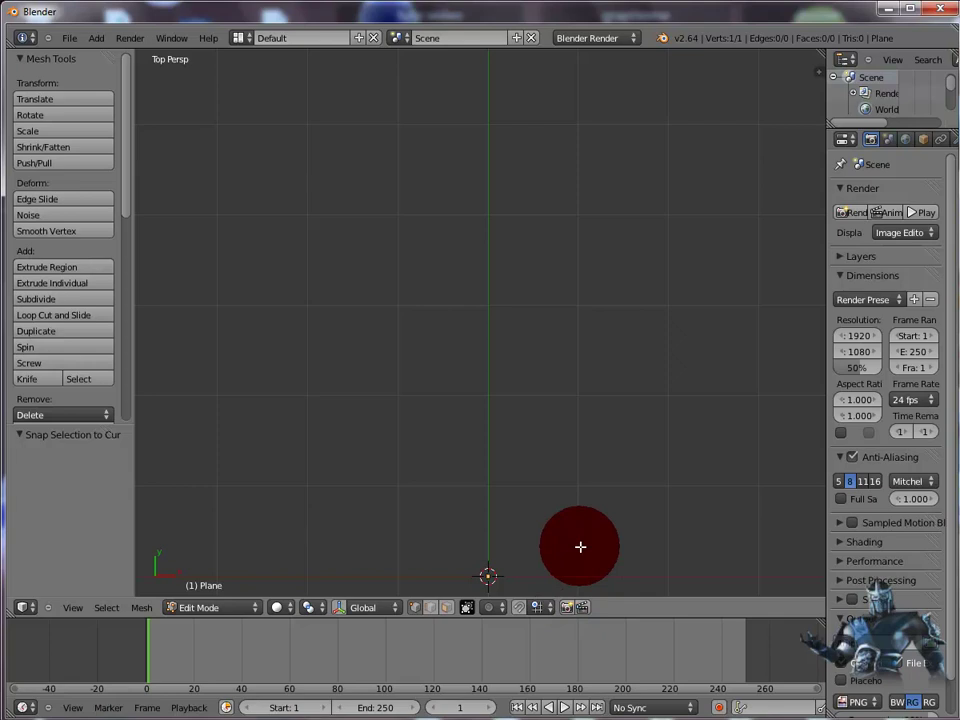
{"action": "key", "text": "e"}
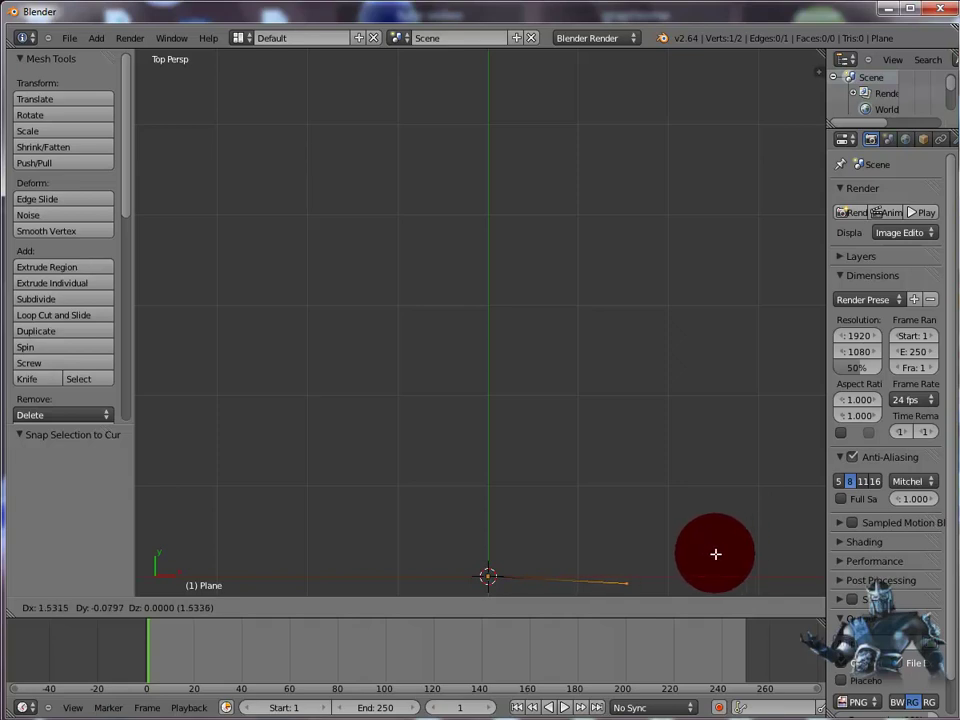
{"action": "left_click", "coordinate": [707, 553]}
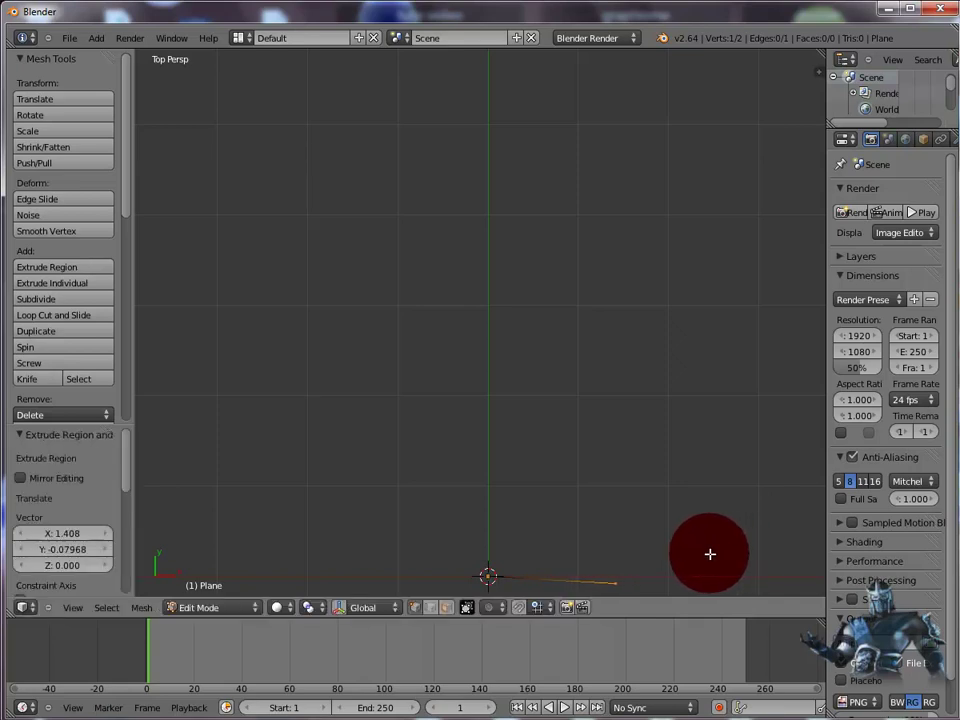
{"action": "key", "text": "e"}
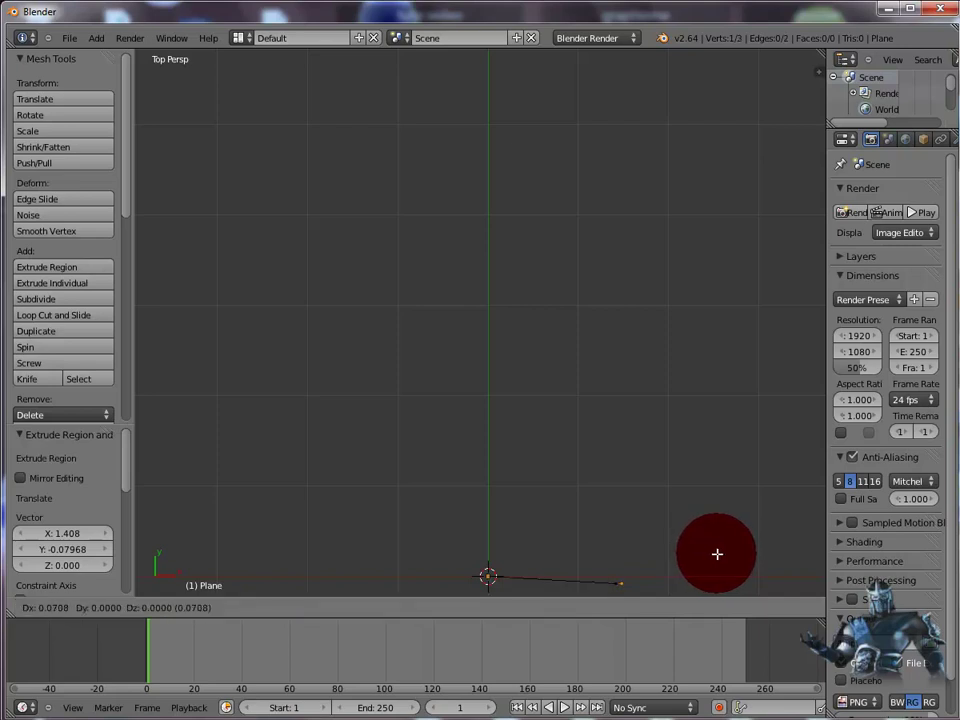
{"action": "left_click", "coordinate": [718, 553]}
{"action": "key", "text": "e"}
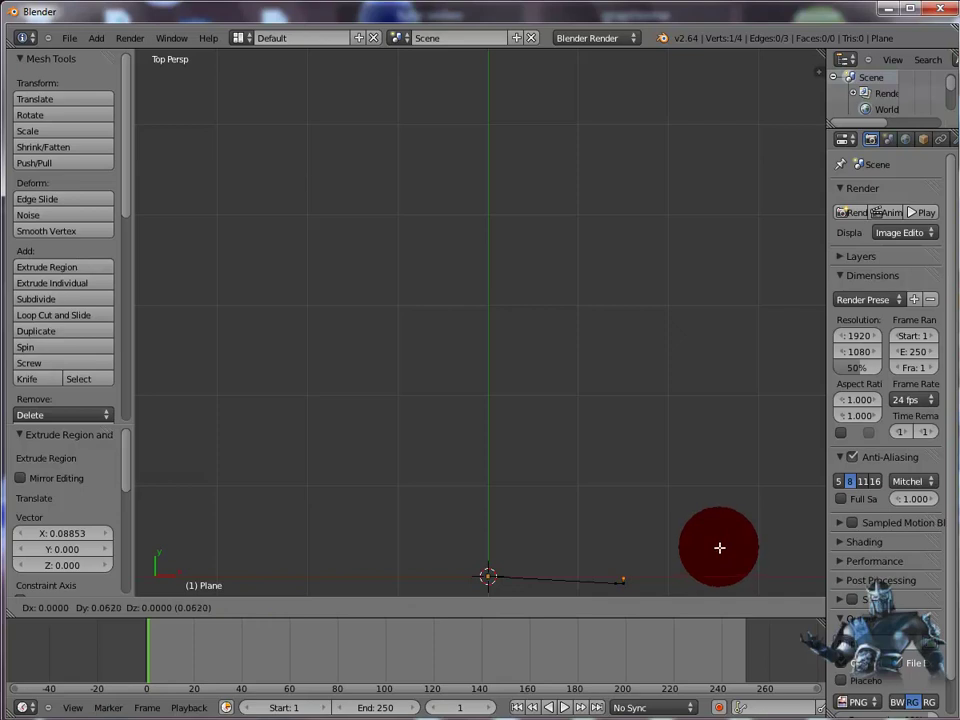
{"action": "left_click", "coordinate": [719, 547]}
{"action": "key", "text": "e"}
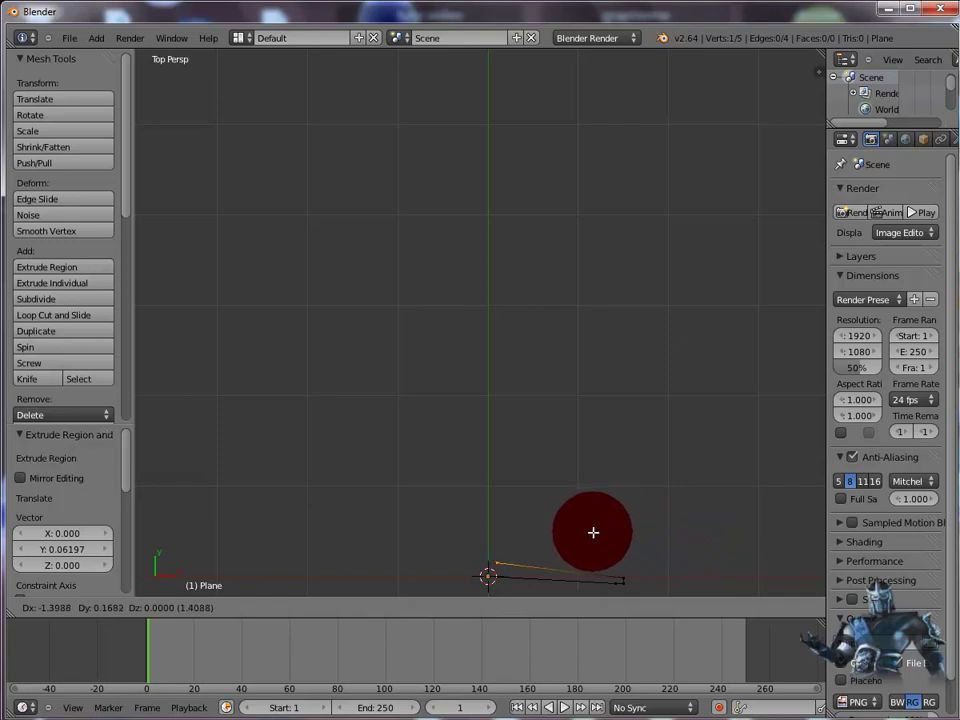
{"action": "left_click", "coordinate": [593, 532]}
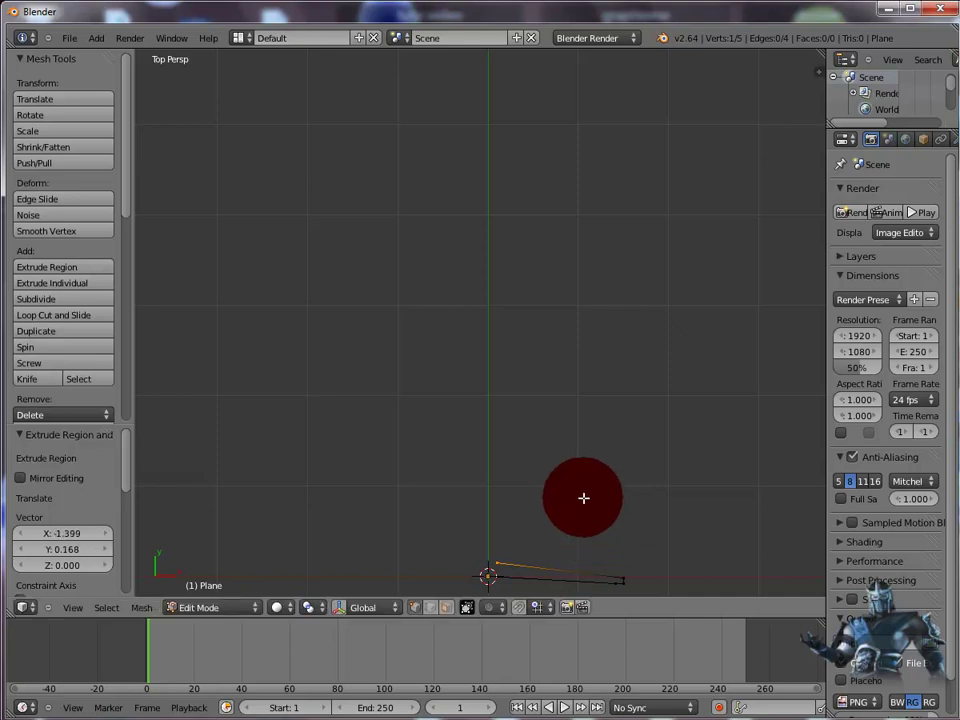
Step: Extrude the stem about 1.79 units along Y, and flare short segments outward from its end to form the lower half of a bulge
{"action": "key", "text": "e"}
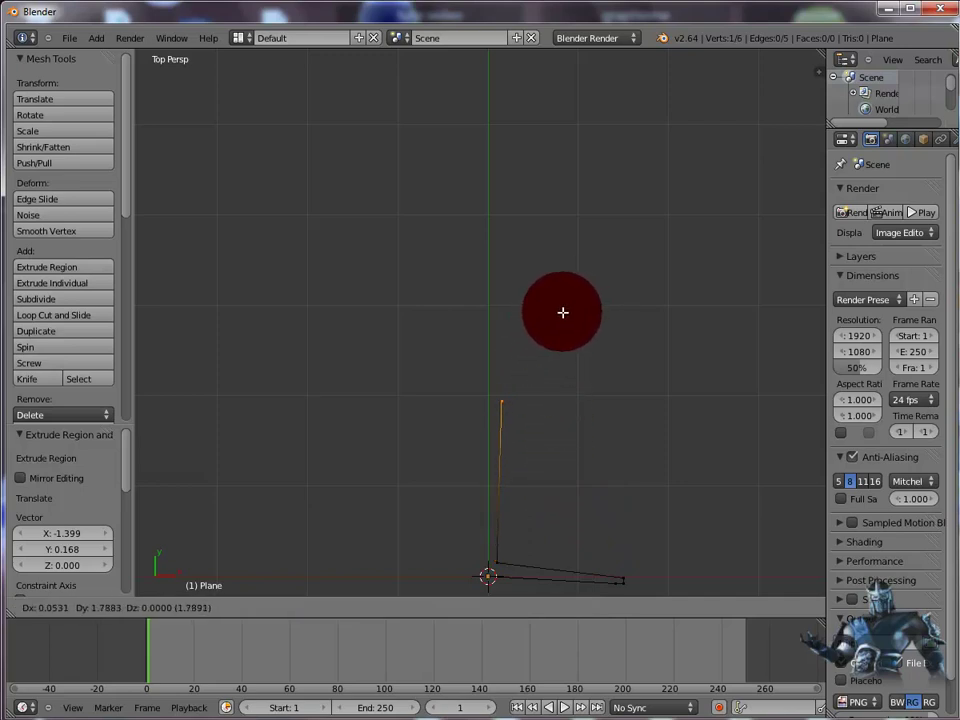
{"action": "left_click", "coordinate": [563, 312]}
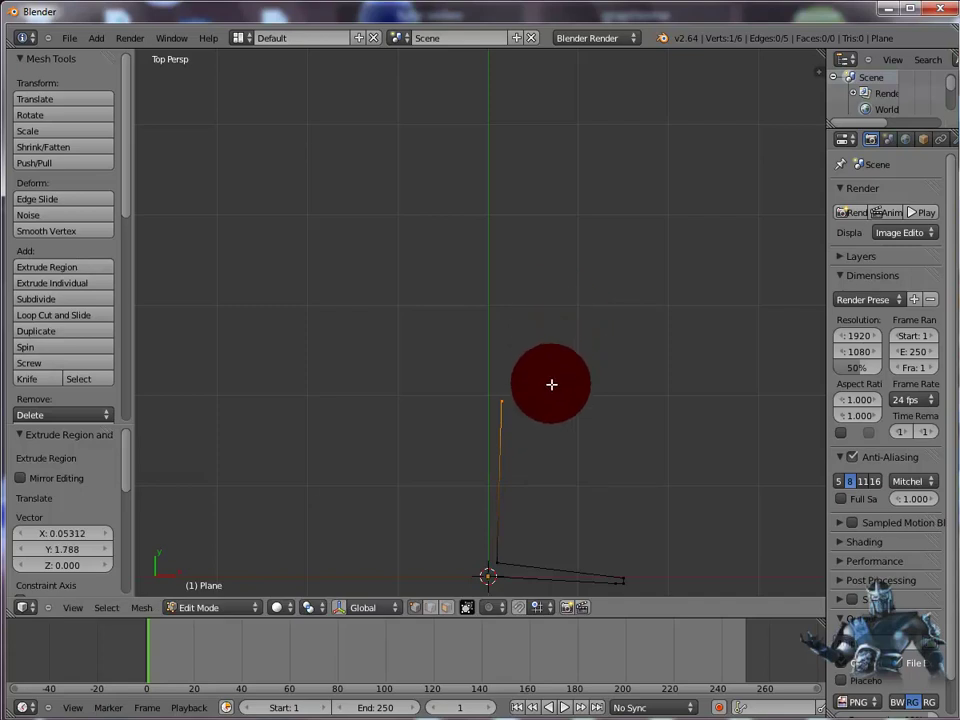
{"action": "key", "text": "e"}
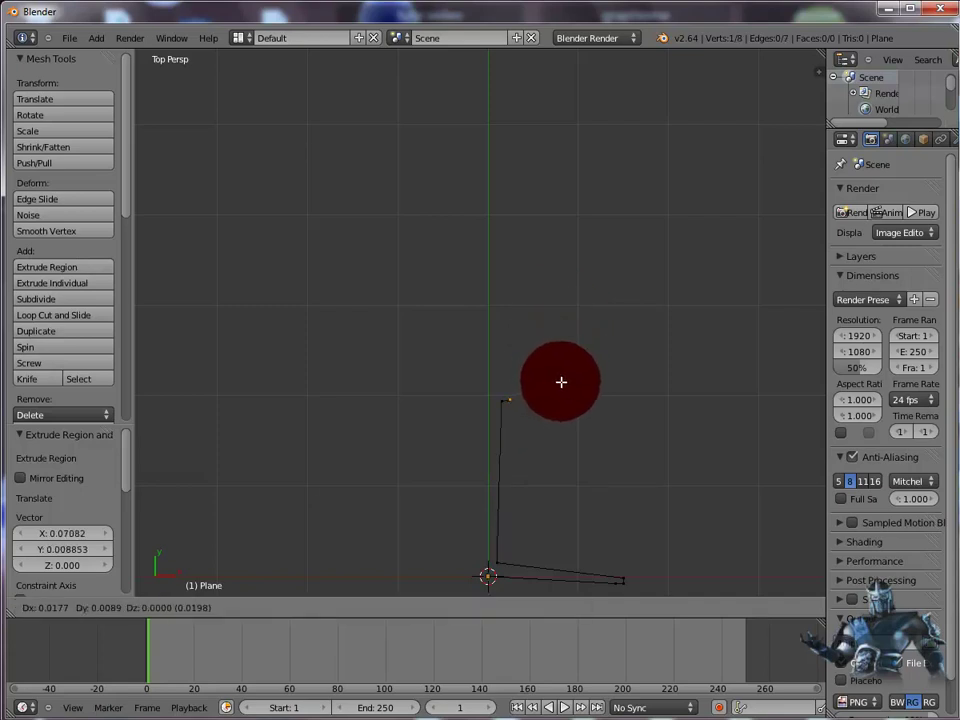
{"action": "left_click", "coordinate": [568, 379]}
{"action": "key", "text": "e"}
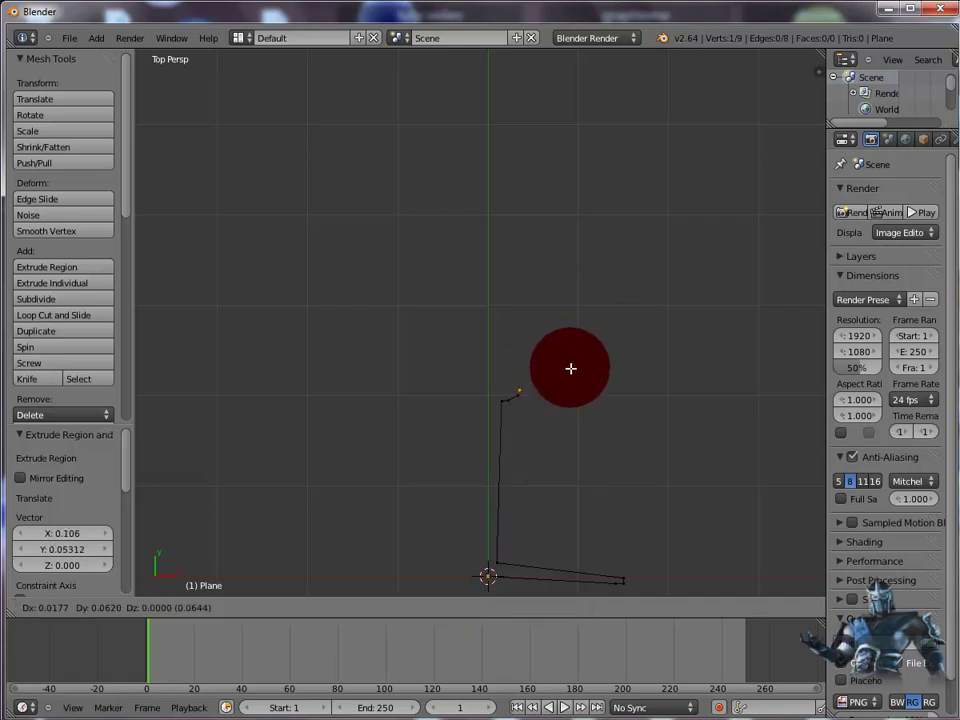
{"action": "left_click", "coordinate": [572, 369]}
{"action": "key", "text": "e"}
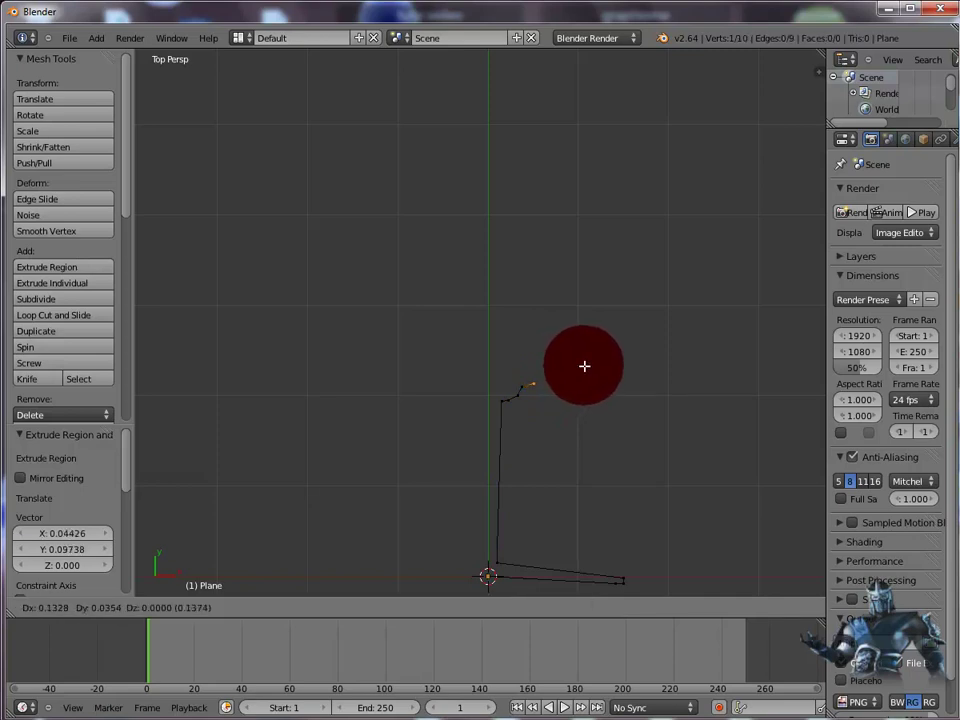
{"action": "left_click", "coordinate": [584, 366]}
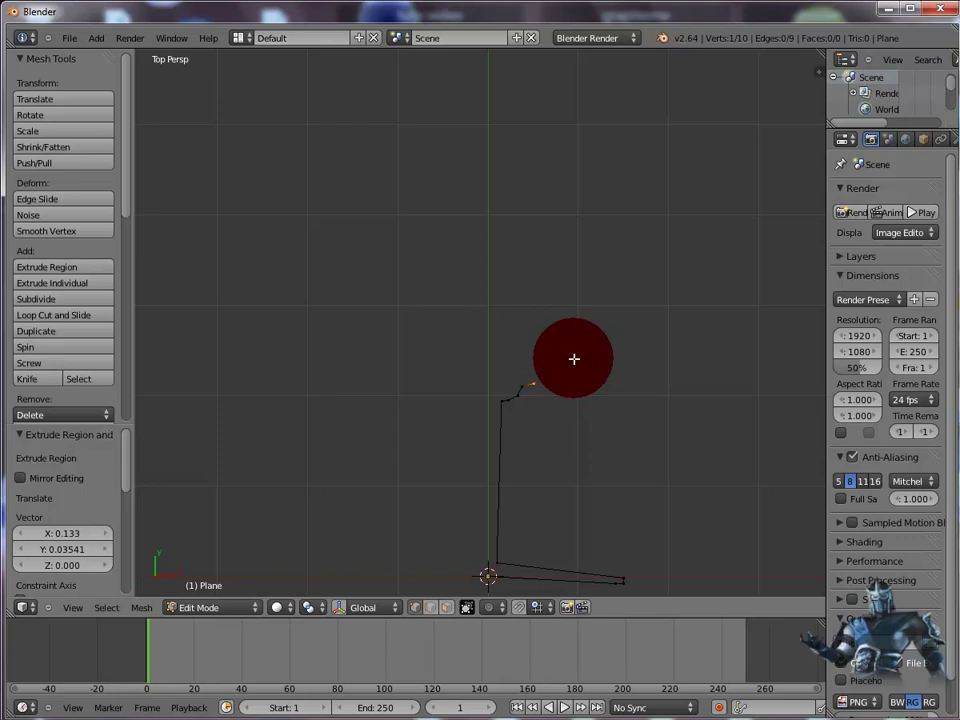
Step: Extrude the end vertex back inward about 0.12 units, and add three short segments rising along Y for the bulge's upper side
{"action": "key", "text": "e"}
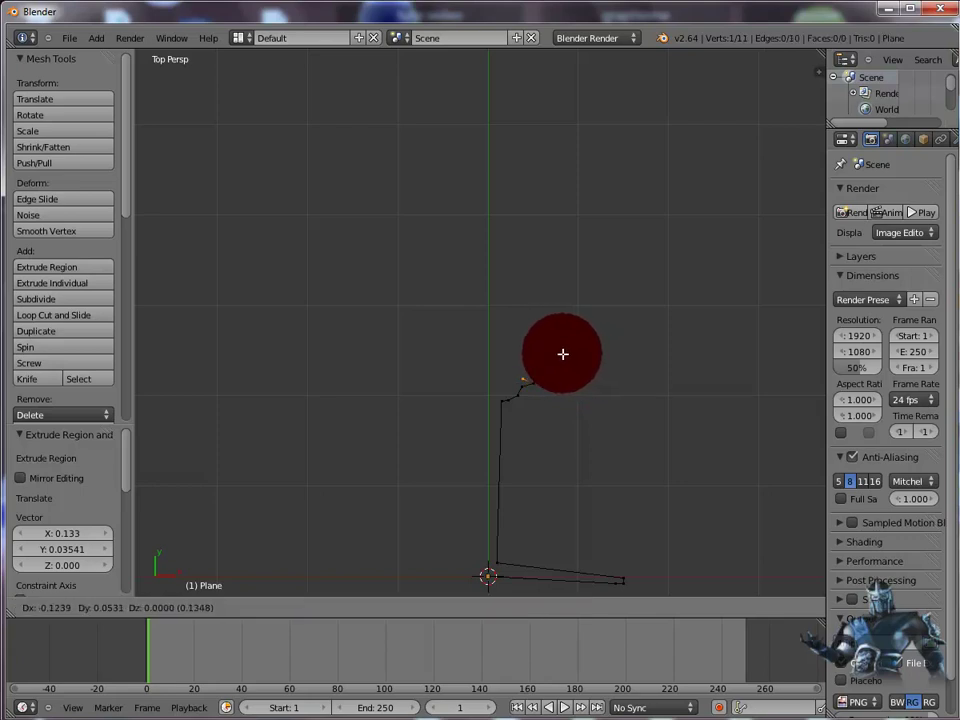
{"action": "left_click", "coordinate": [562, 354]}
{"action": "key", "text": "e"}
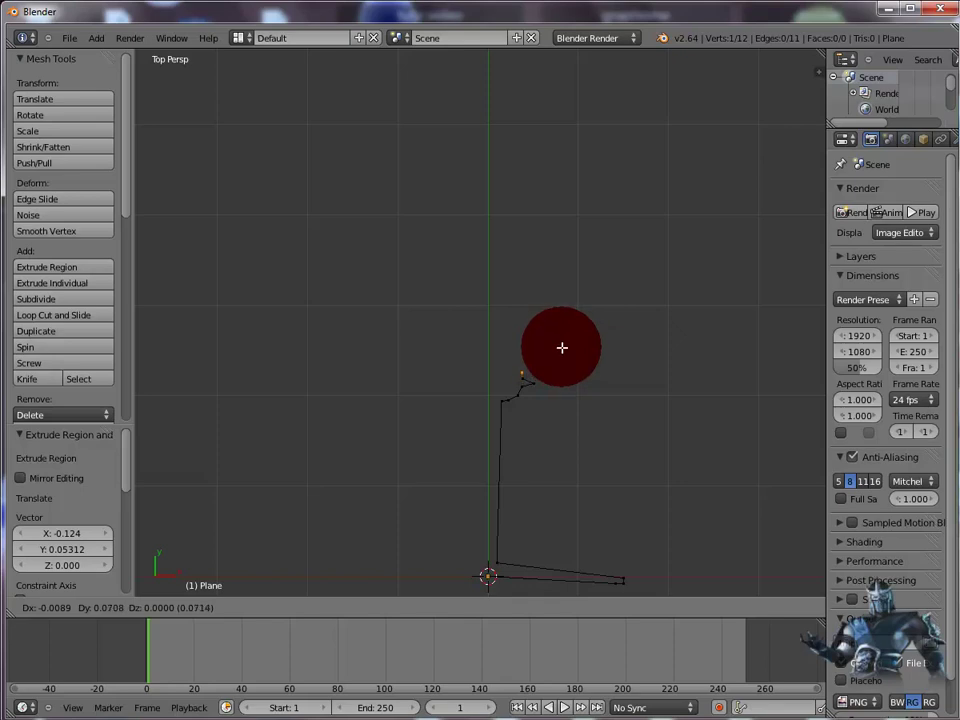
{"action": "left_click", "coordinate": [560, 342]}
{"action": "key", "text": "e"}
{"action": "left_click", "coordinate": [559, 336]}
{"action": "key", "text": "e"}
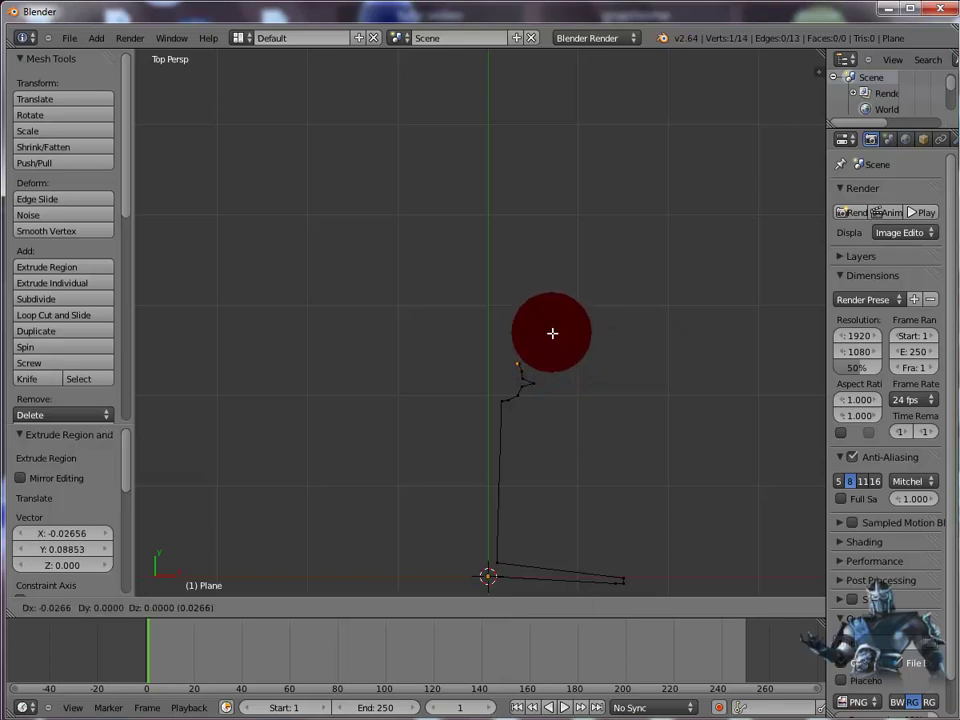
{"action": "left_click", "coordinate": [550, 331]}
Step: Close the bulge with two short extrusions toward the Y axis, and extrude the upper stem about 1.75 units along Y
{"action": "key", "text": "e"}
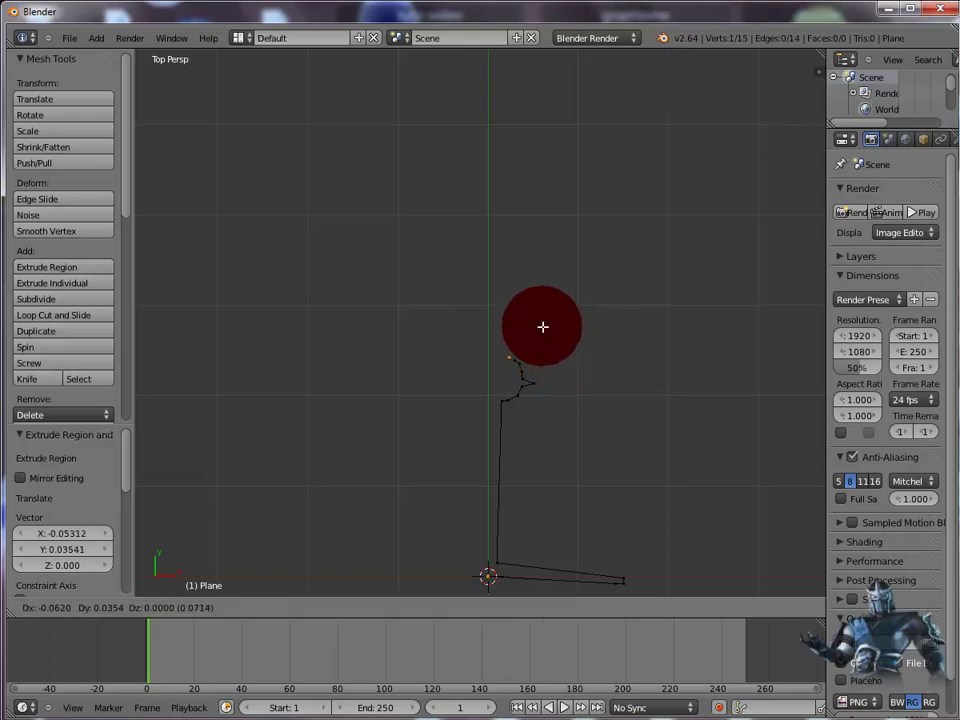
{"action": "left_click", "coordinate": [541, 326]}
{"action": "key", "text": "e"}
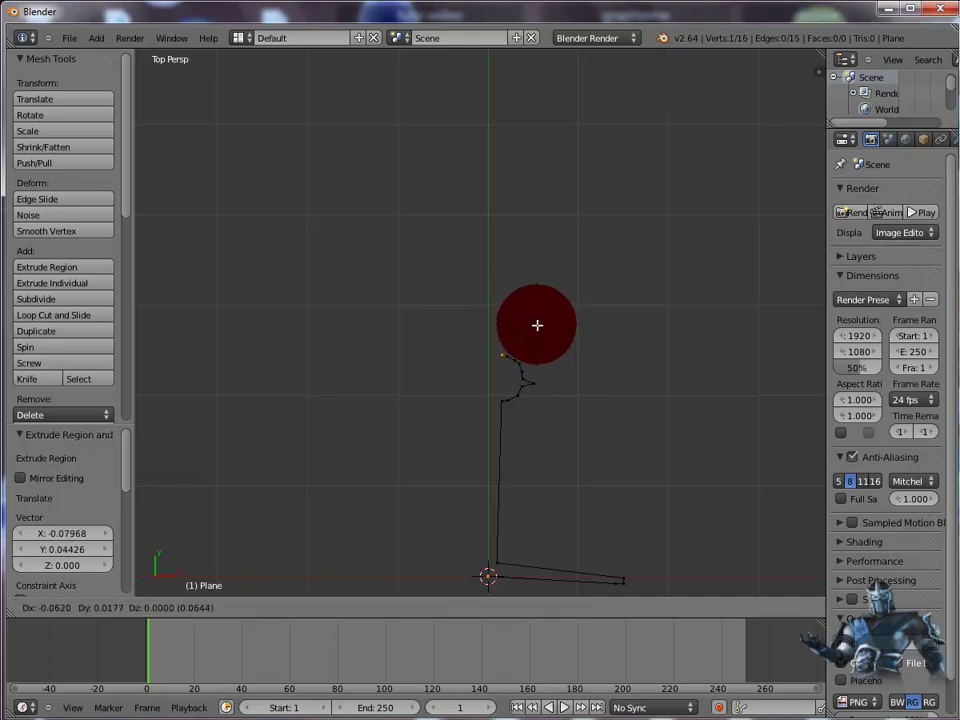
{"action": "left_click", "coordinate": [537, 325]}
{"action": "key", "text": "e"}
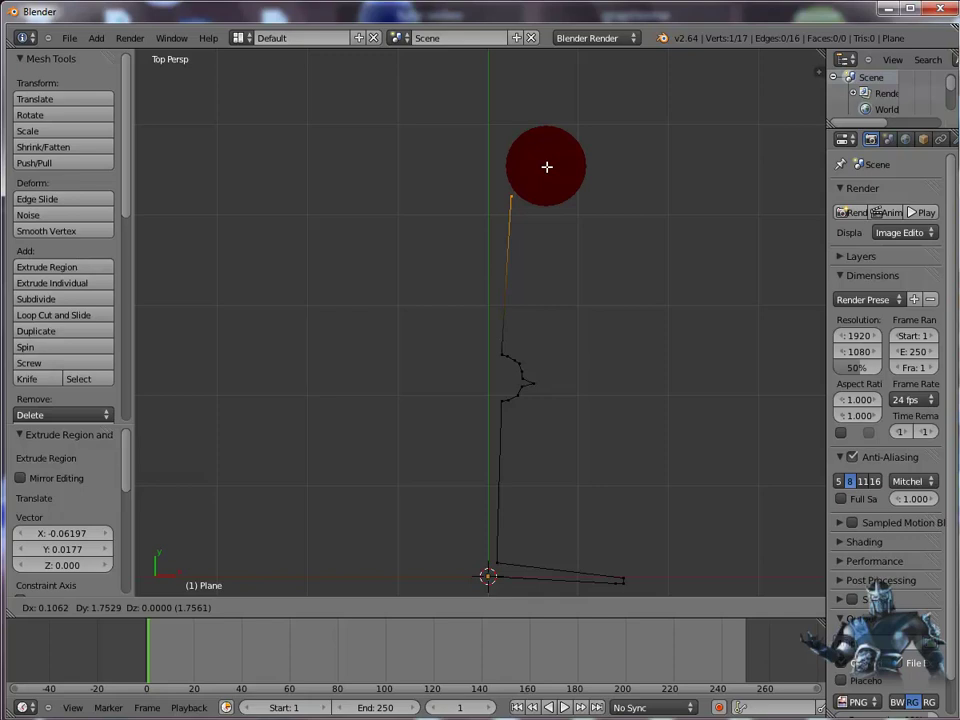
{"action": "left_click", "coordinate": [544, 167]}
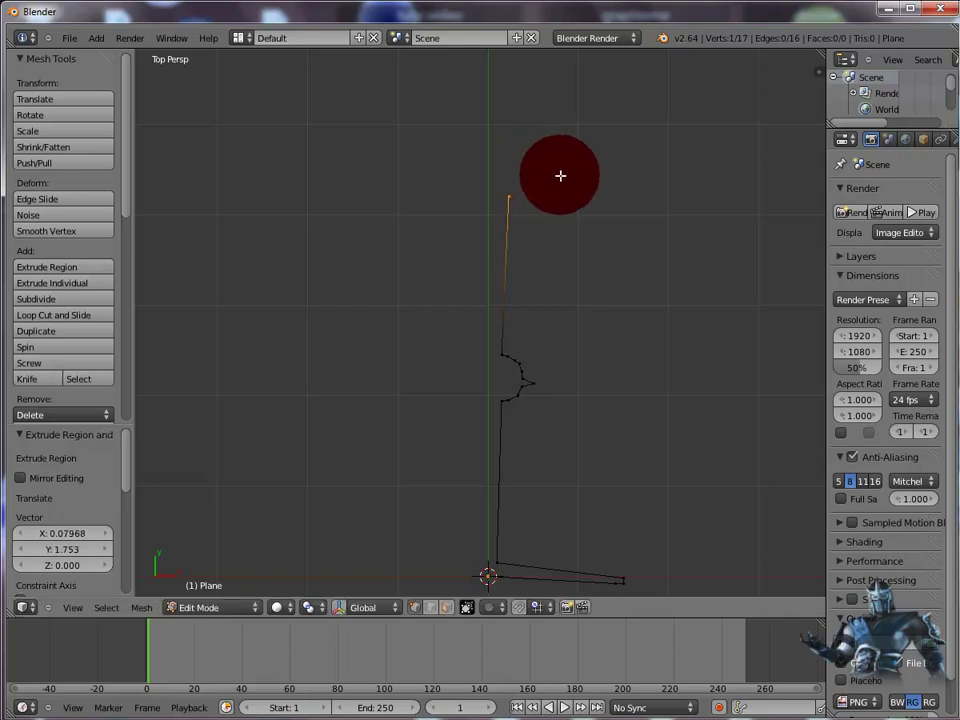
Step: Extrude five segments outward from the upper stem's end, curving gradually upward to form the bowl's outer underside
{"action": "middle_click_drag", "start_coordinate": [561, 174], "coordinate": [565, 286], "text": "shift"}
{"action": "scroll", "coordinate": [565, 286], "scroll_direction": "down", "scroll_amount": 3}
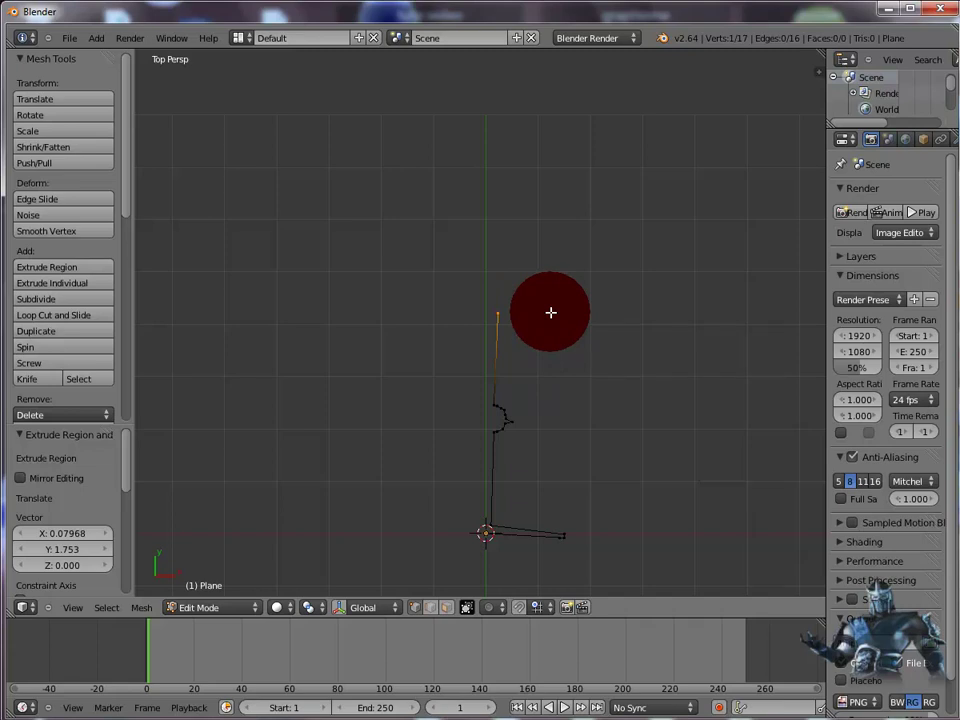
{"action": "key", "text": "e"}
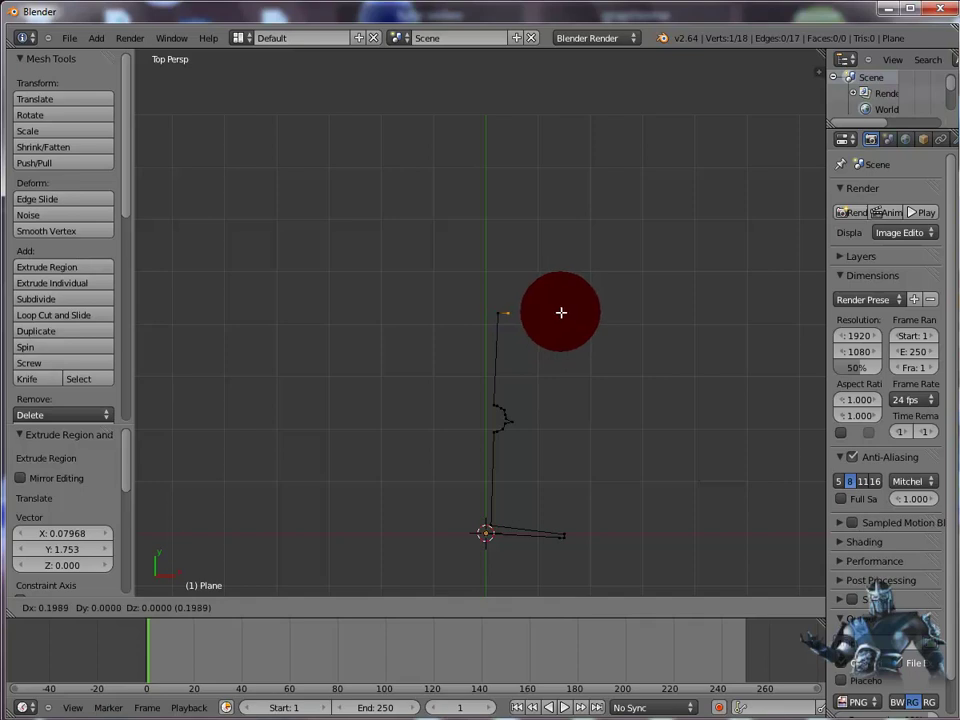
{"action": "left_click", "coordinate": [563, 311]}
{"action": "key", "text": "e"}
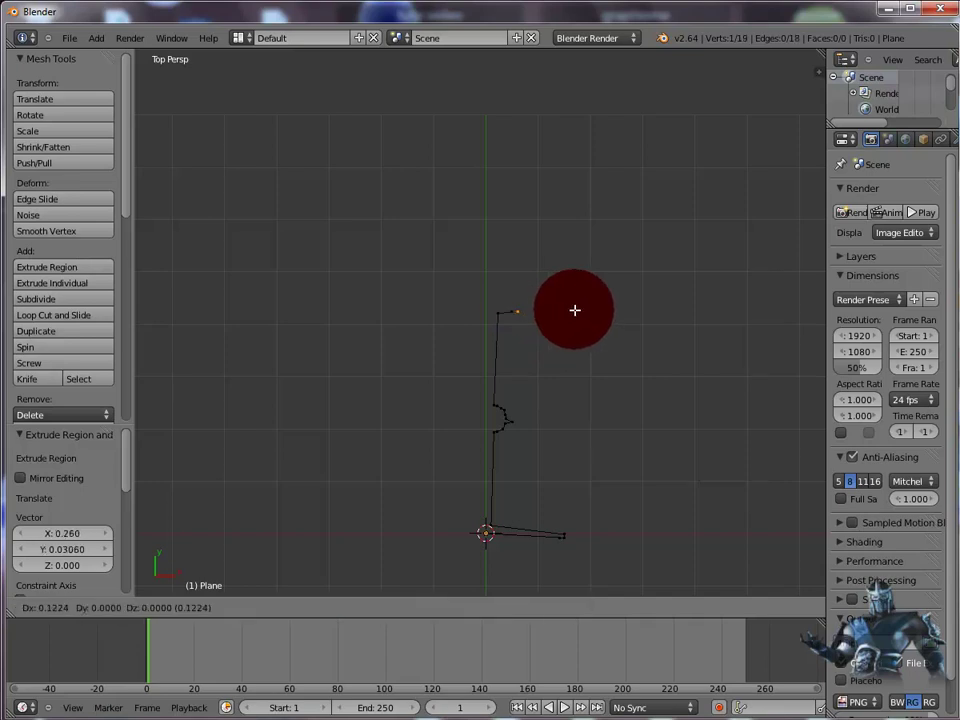
{"action": "left_click", "coordinate": [579, 306]}
{"action": "key", "text": "e"}
{"action": "left_click", "coordinate": [596, 299]}
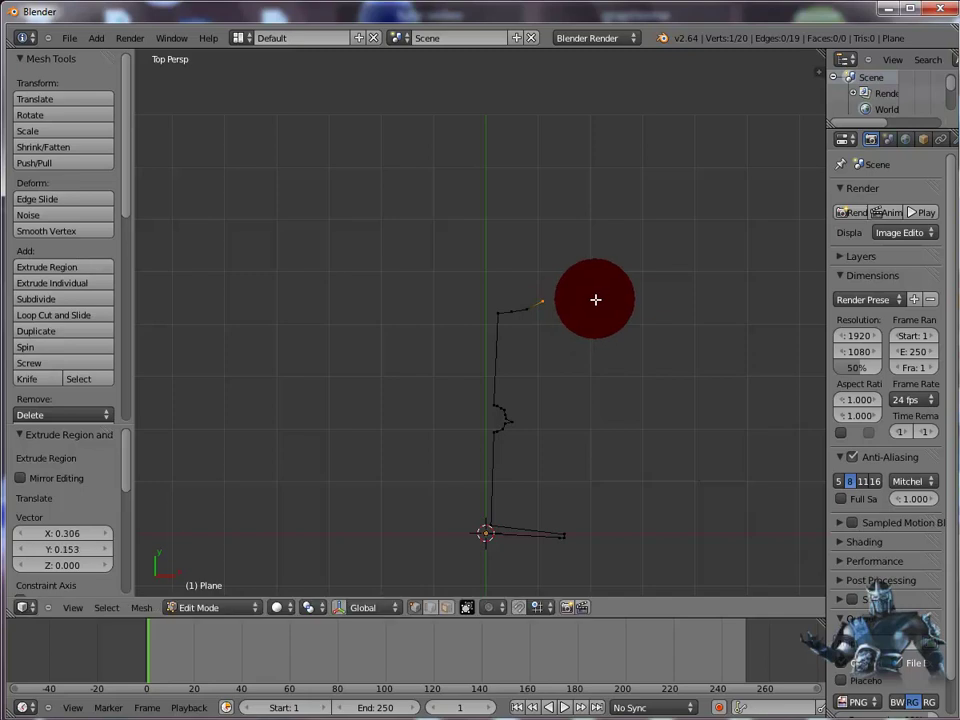
{"action": "key", "text": "e"}
{"action": "left_click", "coordinate": [608, 289]}
{"action": "key", "text": "e"}
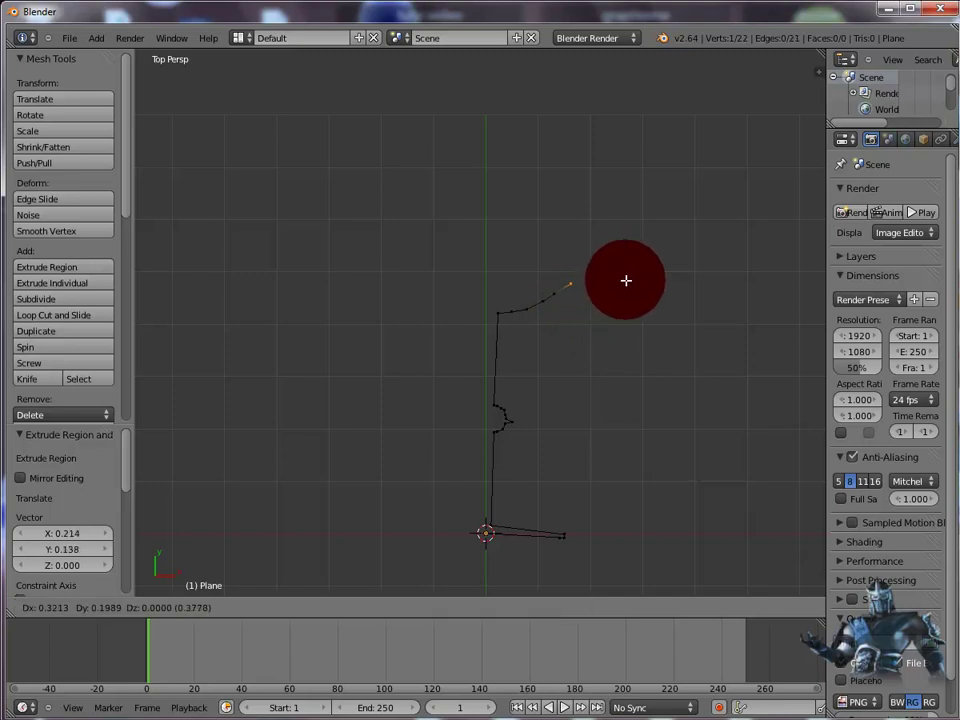
{"action": "left_click", "coordinate": [632, 270]}
Step: Extrude six more segments upward for the bowl's outer side, steepening to vertical and leaning slightly inward toward the rim
{"action": "key", "text": "e"}
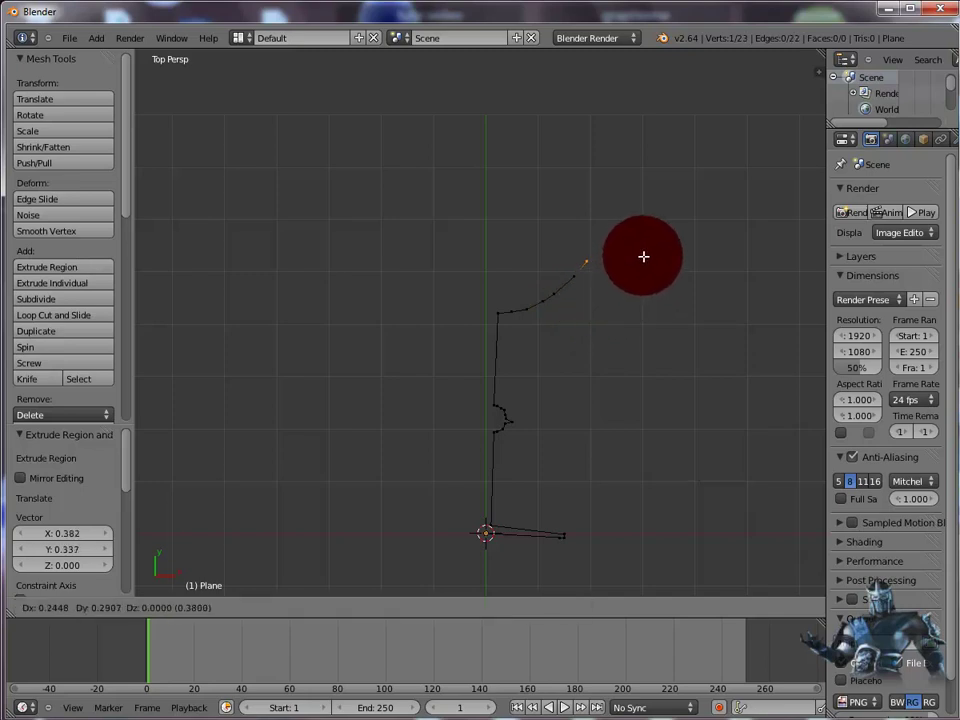
{"action": "left_click", "coordinate": [645, 257]}
{"action": "key", "text": "e"}
{"action": "left_click", "coordinate": [656, 228]}
{"action": "key", "text": "e"}
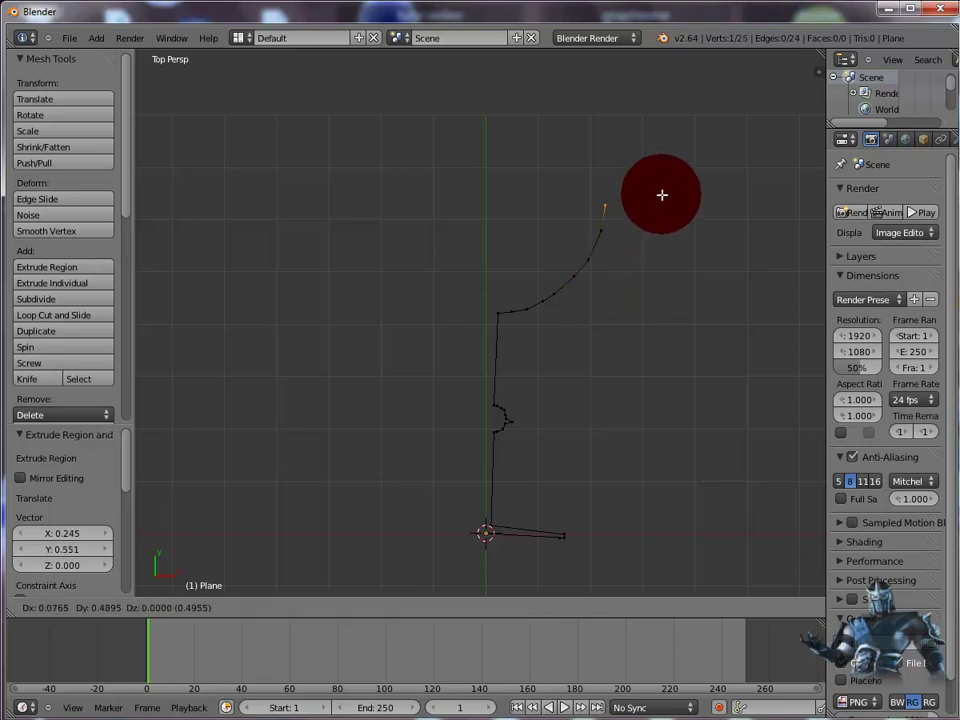
{"action": "left_click", "coordinate": [665, 180]}
{"action": "key", "text": "e"}
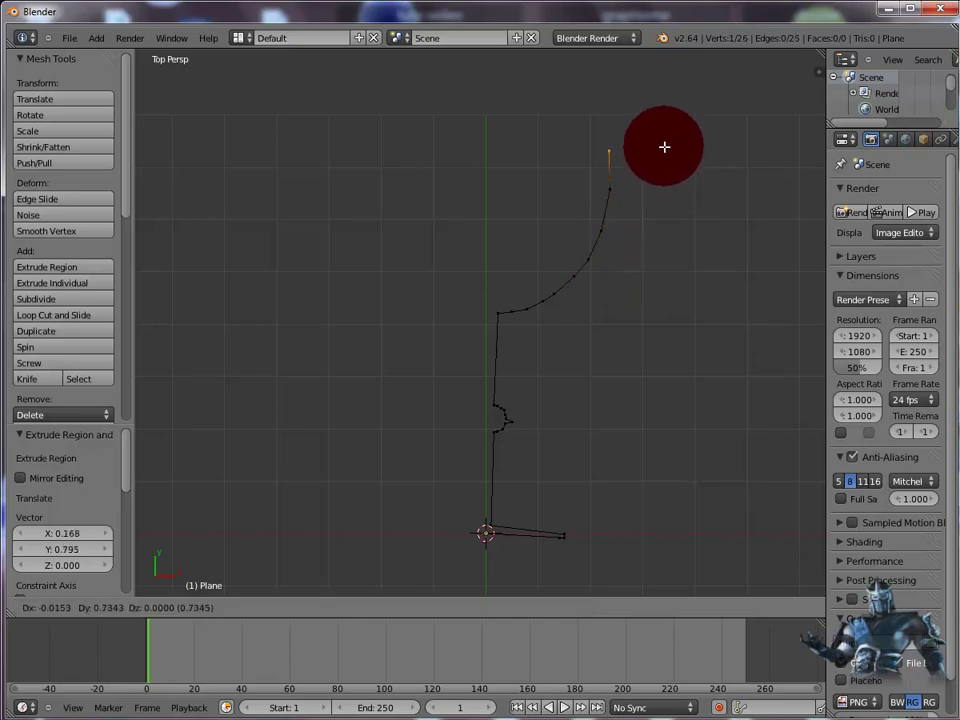
{"action": "left_click", "coordinate": [662, 140]}
{"action": "key", "text": "e"}
{"action": "left_click", "coordinate": [656, 117]}
{"action": "key", "text": "e"}
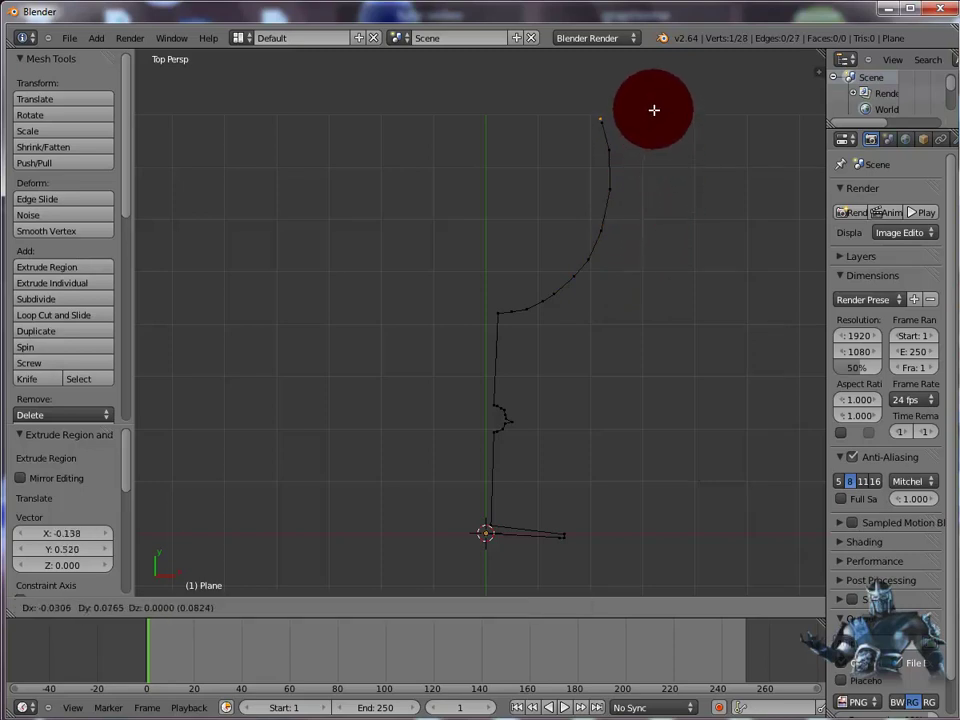
{"action": "left_click", "coordinate": [647, 90]}
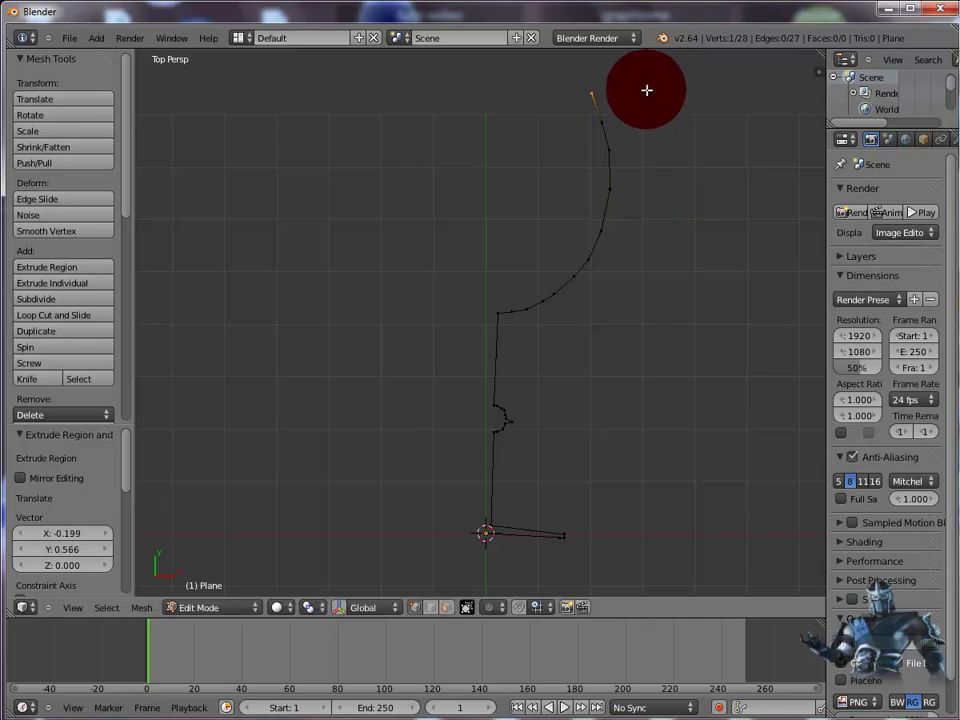
Step: Extrude the rim about 0.09 units inward, and trace four segments back down just inside the bowl's upper outer wall
{"action": "key", "text": "e"}
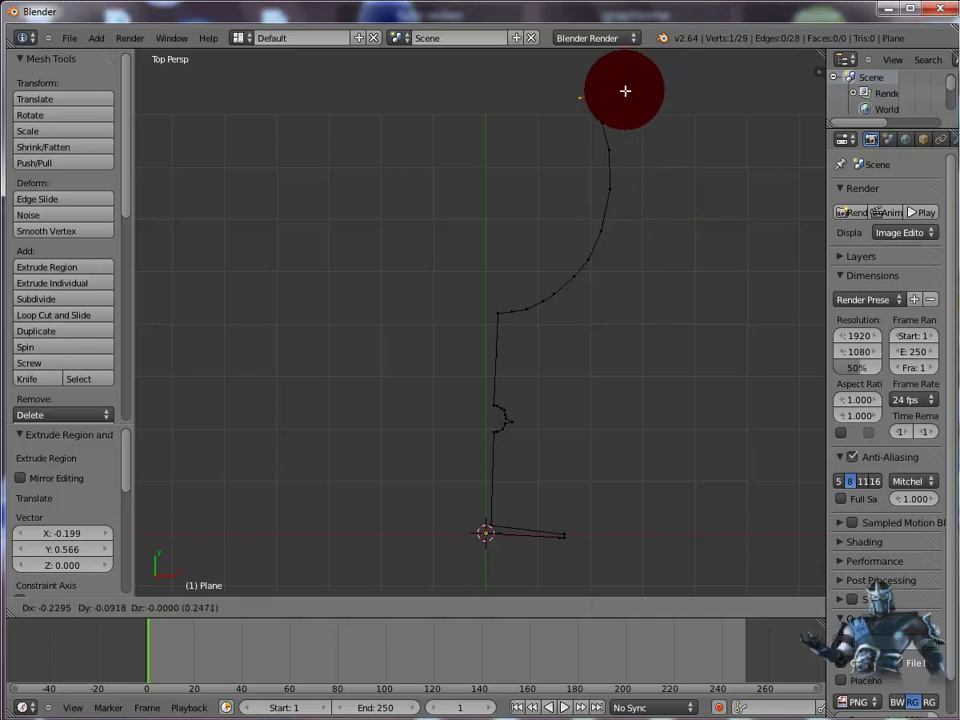
{"action": "left_click", "coordinate": [632, 89]}
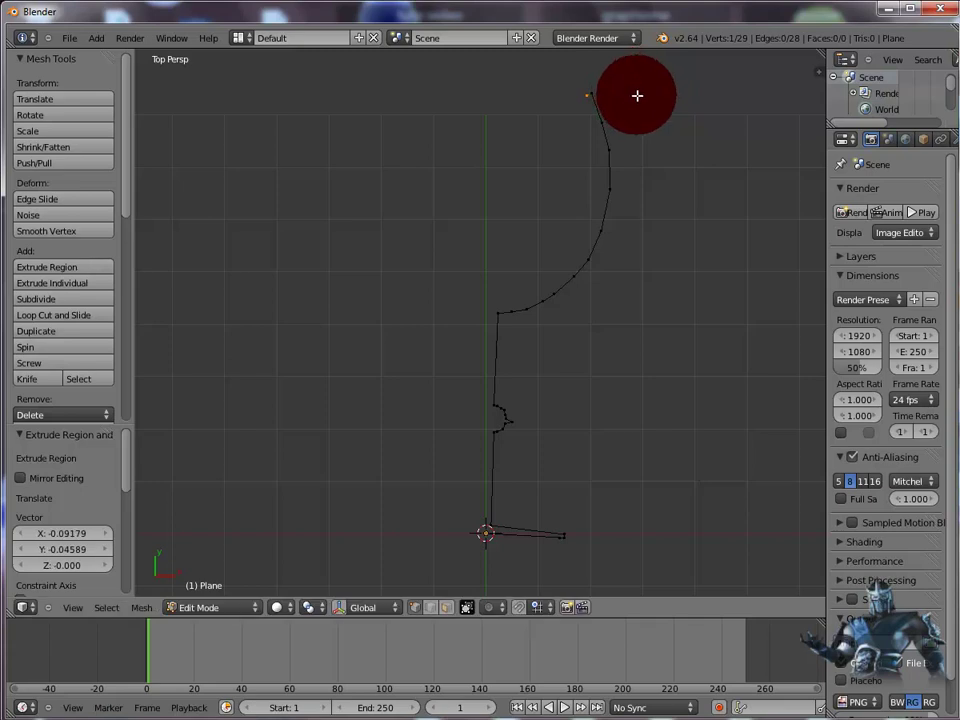
{"action": "key", "text": "e"}
{"action": "left_click", "coordinate": [643, 117]}
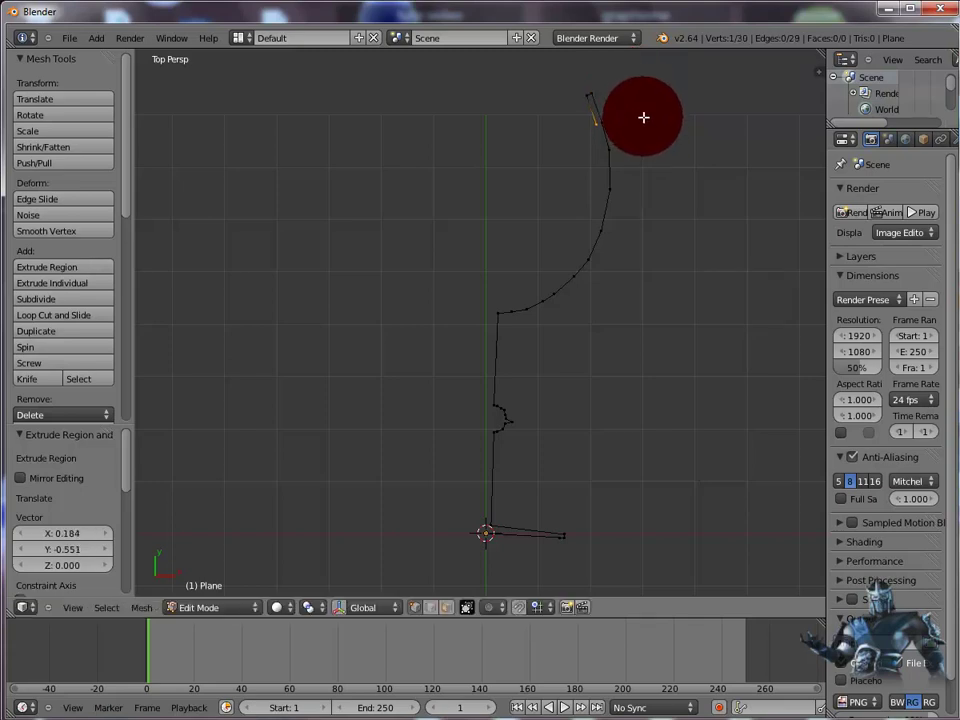
{"action": "key", "text": "e"}
{"action": "left_click", "coordinate": [650, 142]}
{"action": "key", "text": "e"}
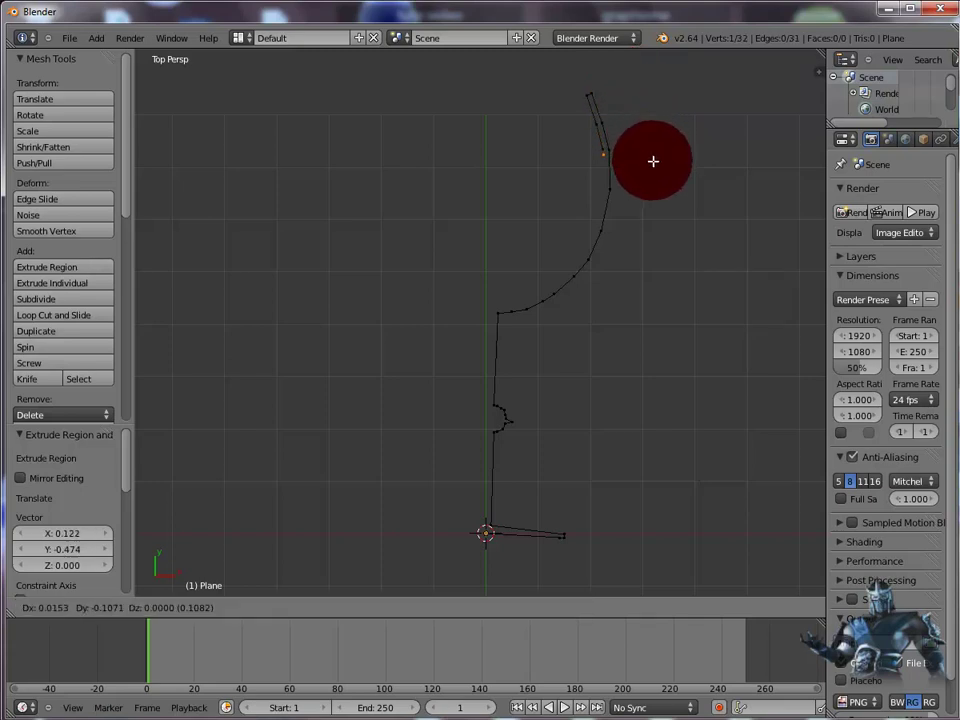
{"action": "left_click", "coordinate": [650, 185]}
{"action": "key", "text": "e"}
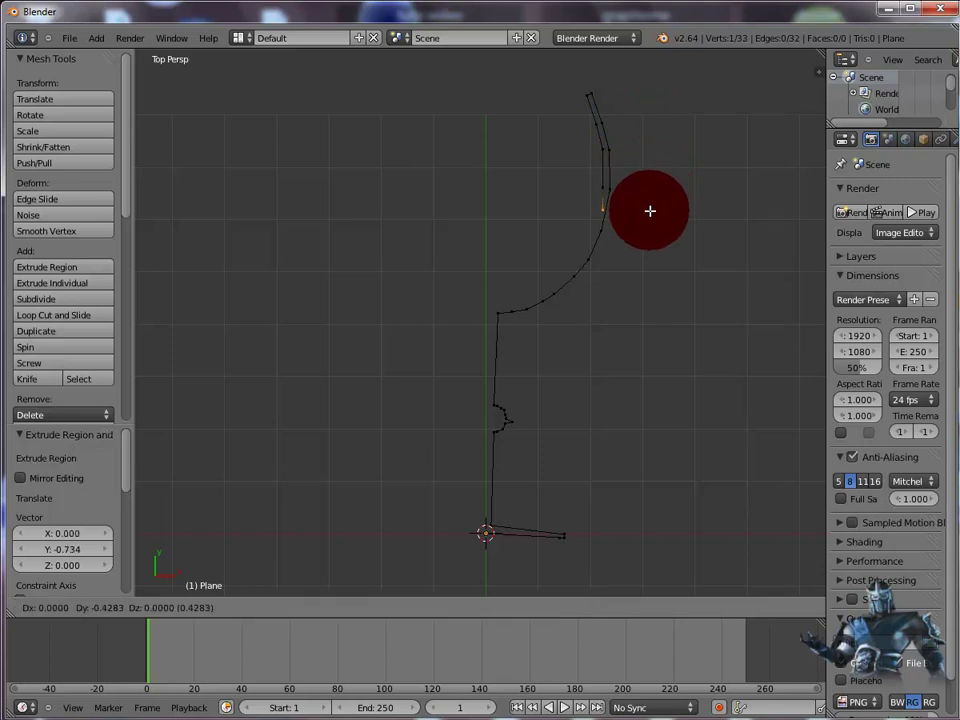
{"action": "left_click", "coordinate": [642, 227]}
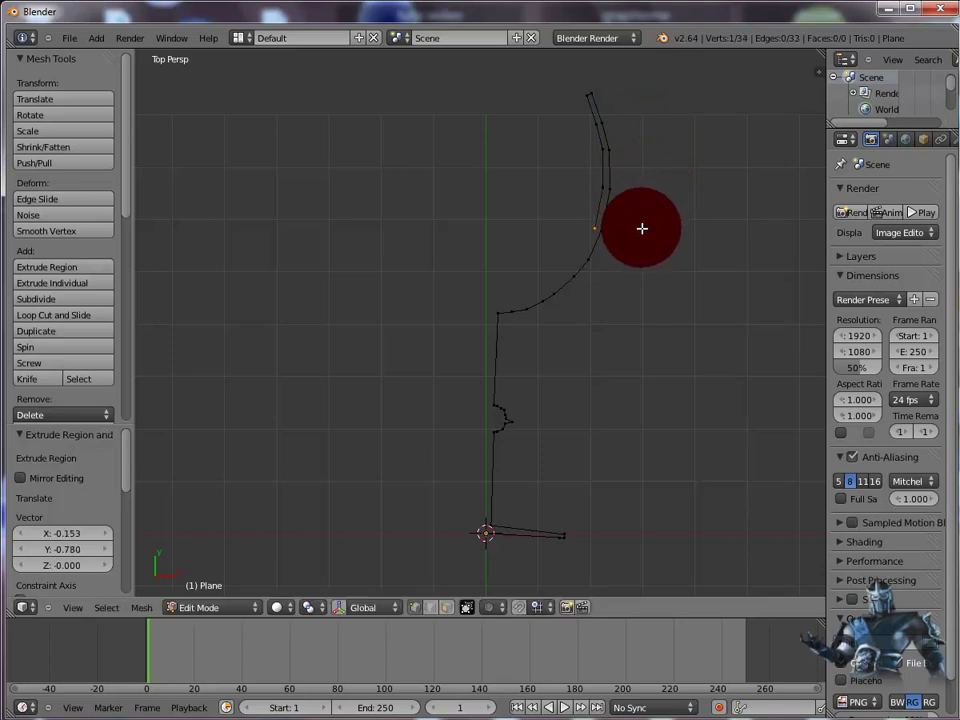
Step: Continue extruding the bowl's inner wall parallel to its curved underside, ending with a flat segment about 0.67 units long to the Y axis
{"action": "key", "text": "e"}
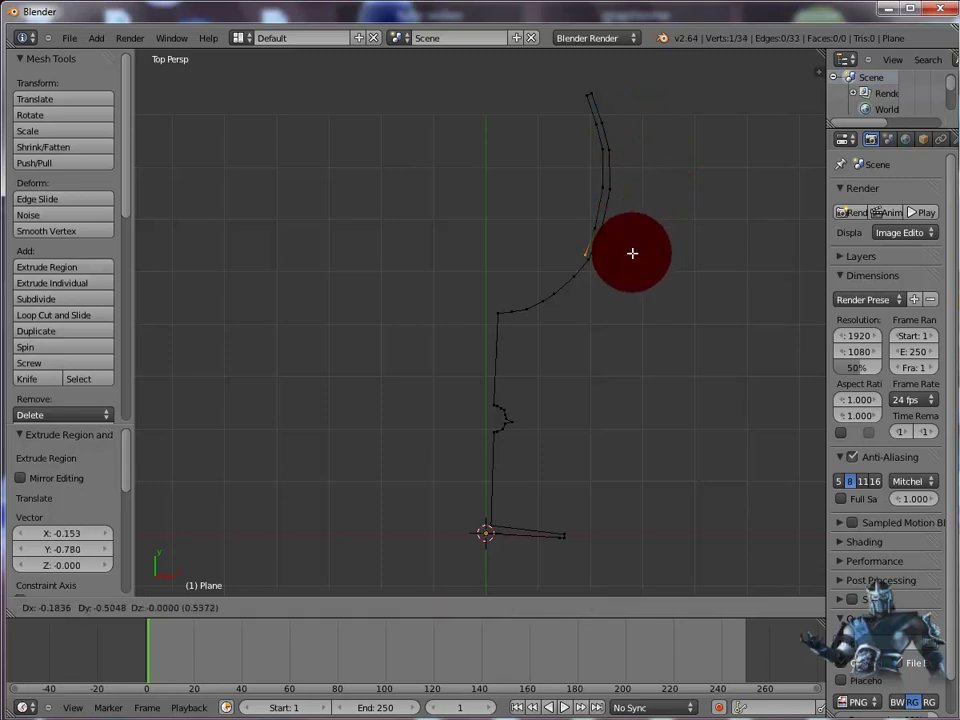
{"action": "left_click", "coordinate": [632, 252]}
{"action": "key", "text": "e"}
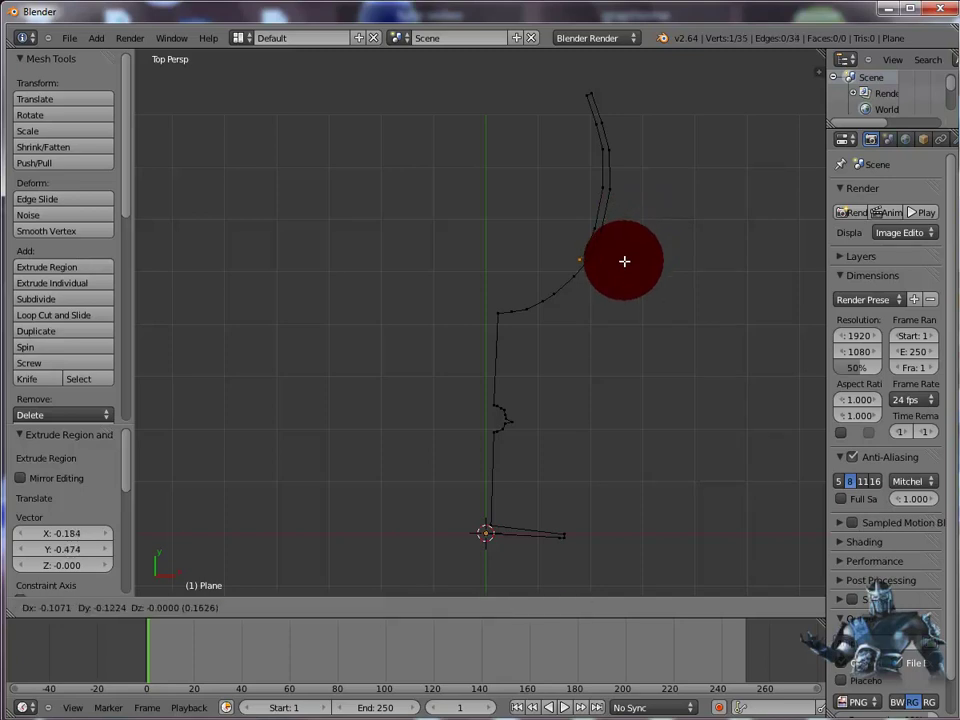
{"action": "left_click", "coordinate": [617, 268]}
{"action": "key", "text": "e"}
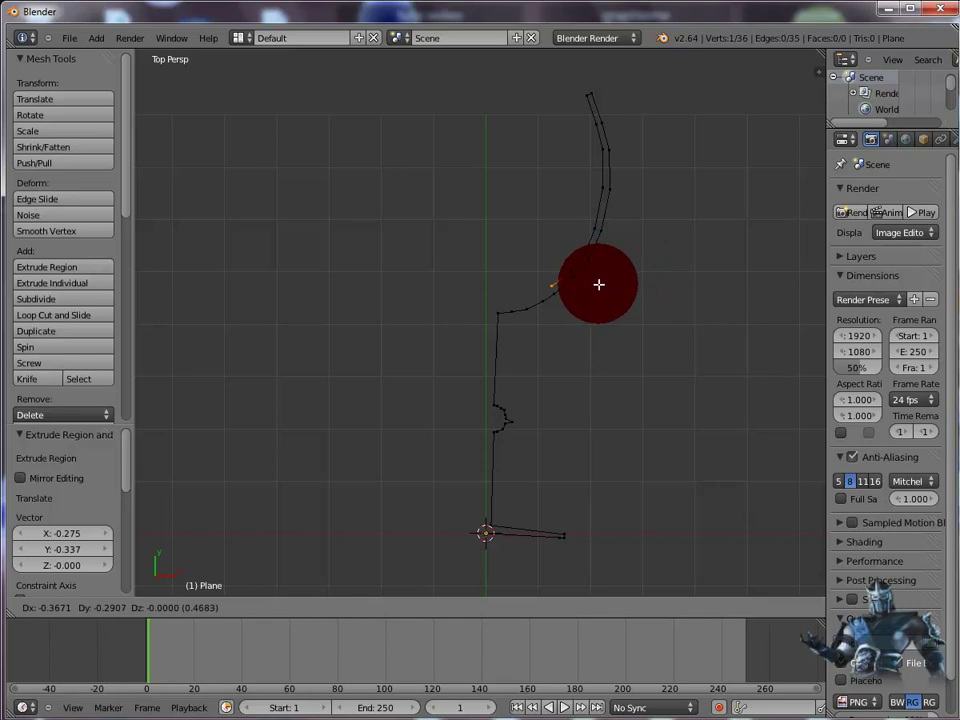
{"action": "left_click", "coordinate": [599, 285]}
{"action": "key", "text": "e"}
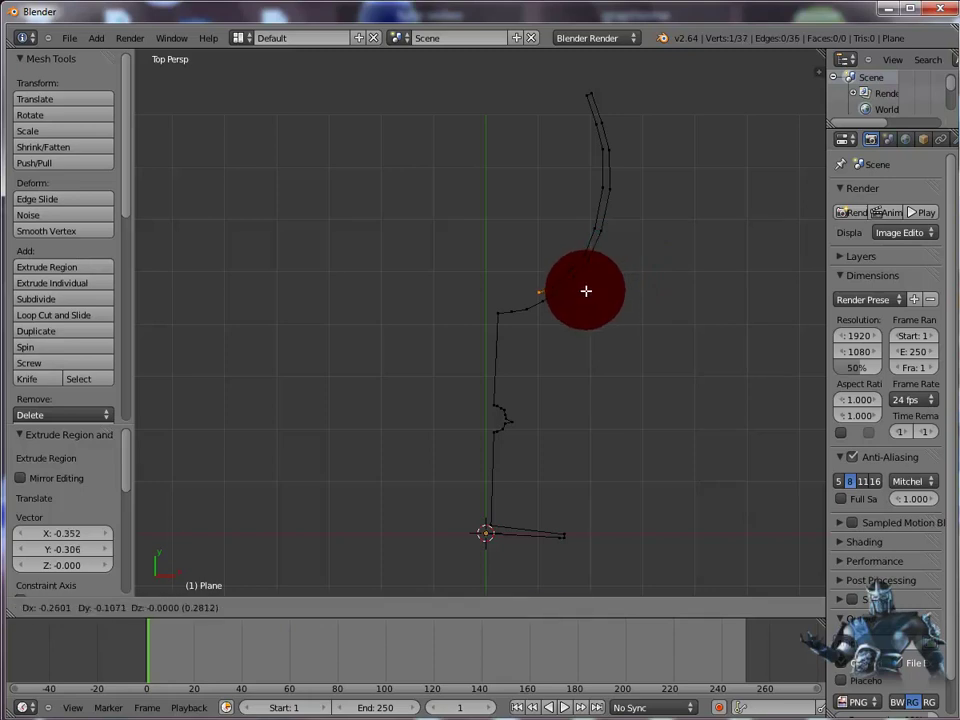
{"action": "left_click", "coordinate": [586, 291]}
{"action": "key", "text": "e"}
{"action": "left_click", "coordinate": [568, 294]}
{"action": "key", "text": "e"}
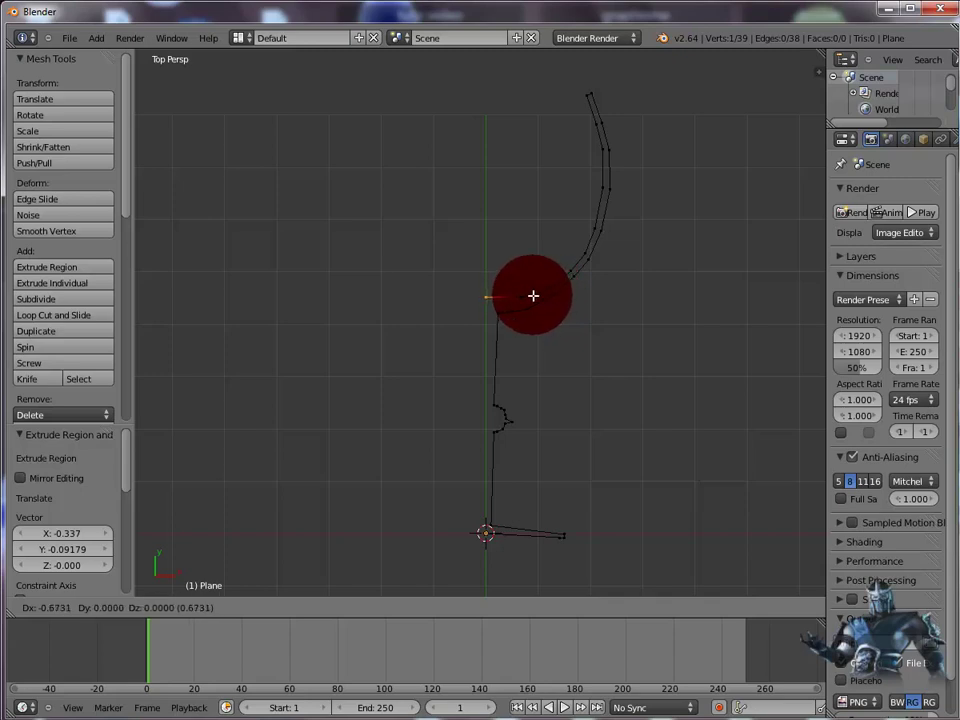
{"action": "left_click", "coordinate": [533, 295]}
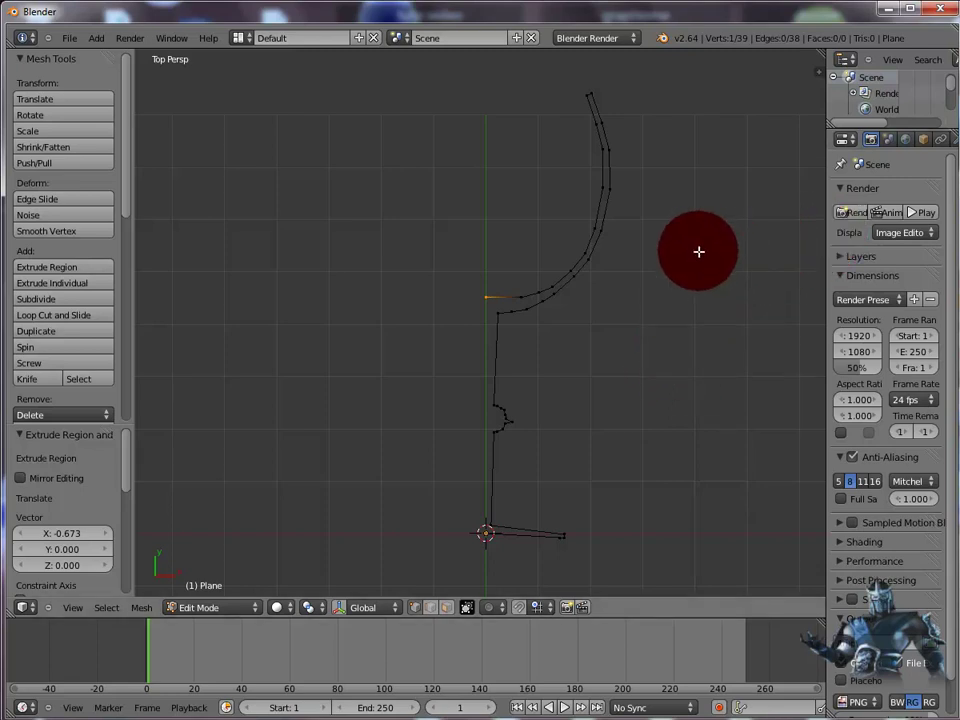
Step: Select the entire profile and add a Screw modifier to it
{"action": "key", "text": "a"}
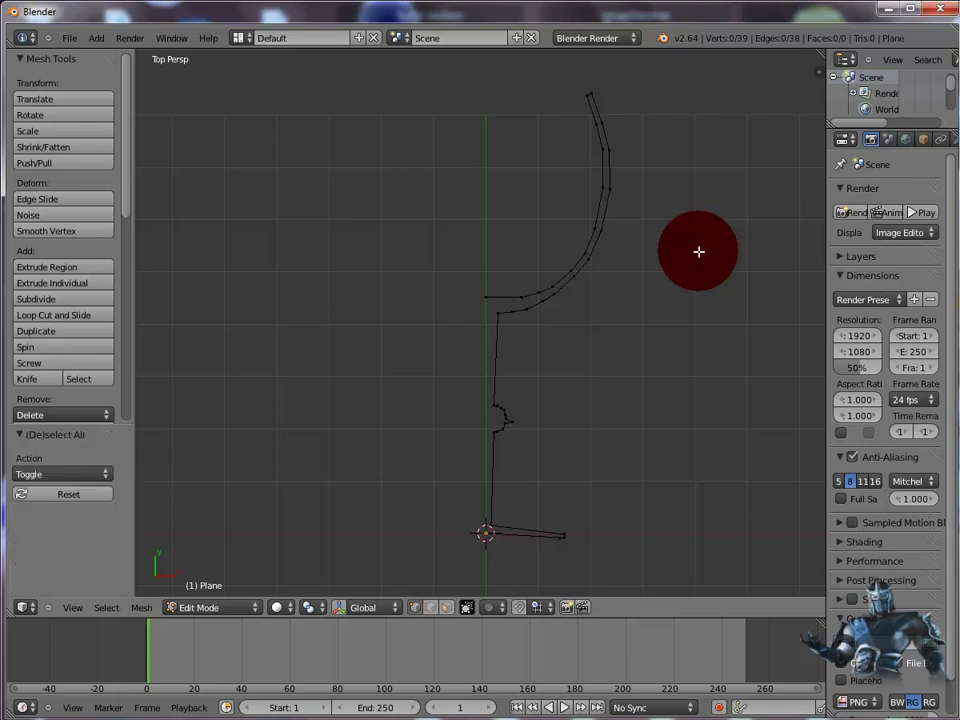
{"action": "key", "text": "a"}
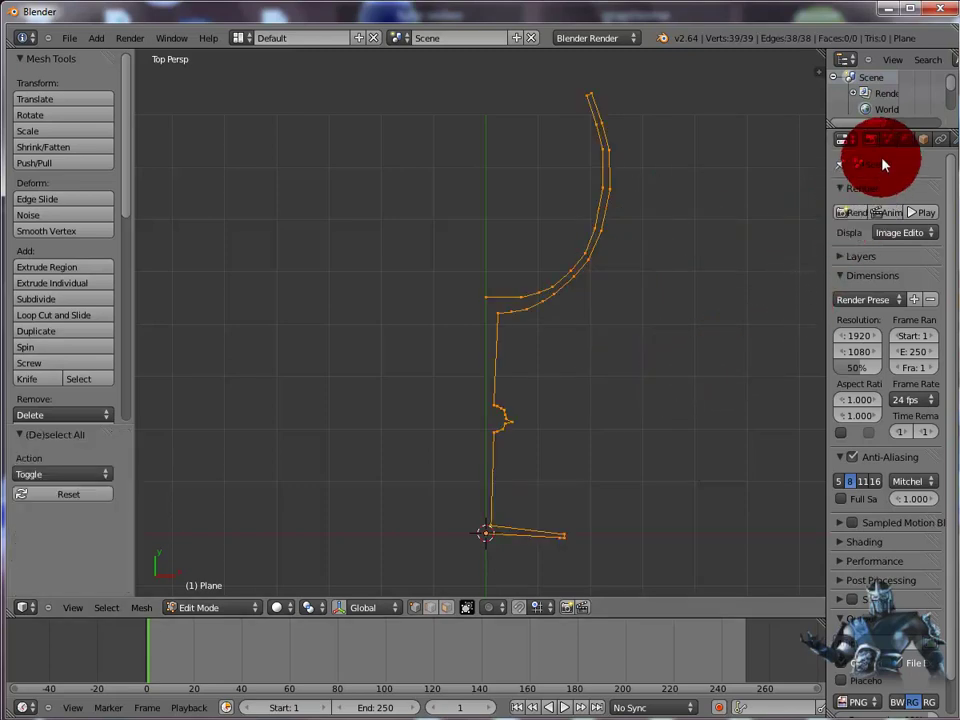
{"action": "left_click_drag", "start_coordinate": [822, 163], "coordinate": [788, 168]}
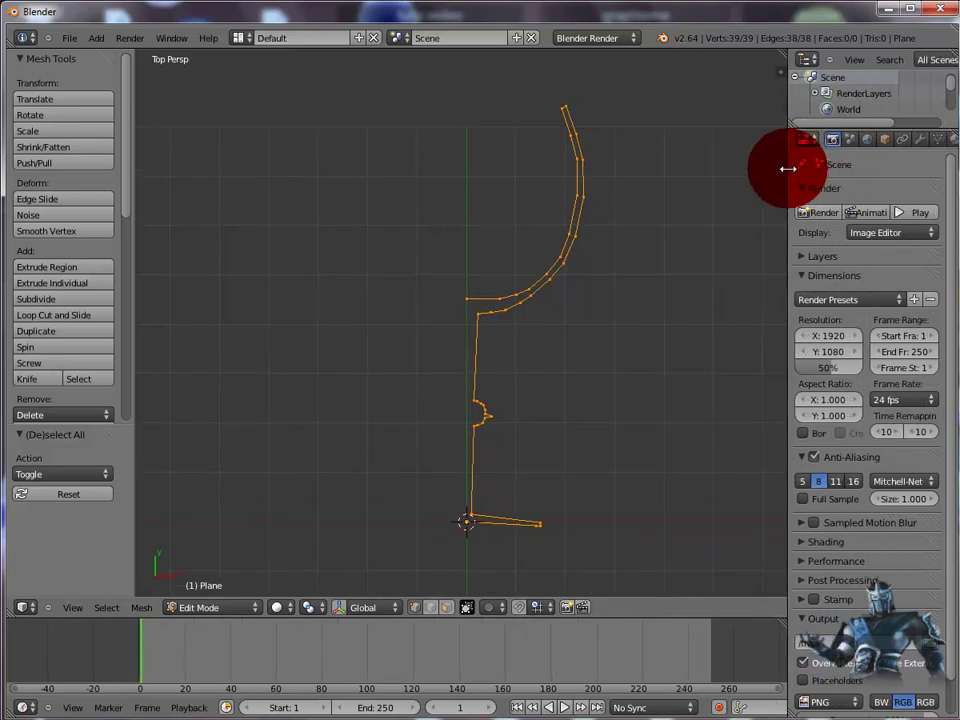
{"action": "left_click", "coordinate": [921, 142]}
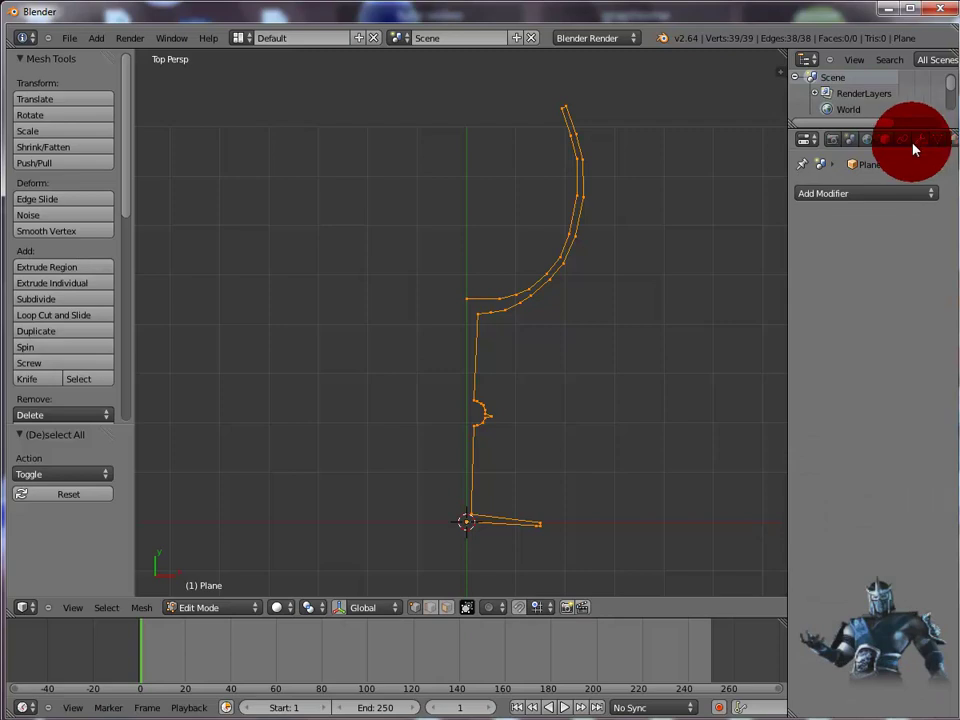
{"action": "left_click", "coordinate": [884, 195]}
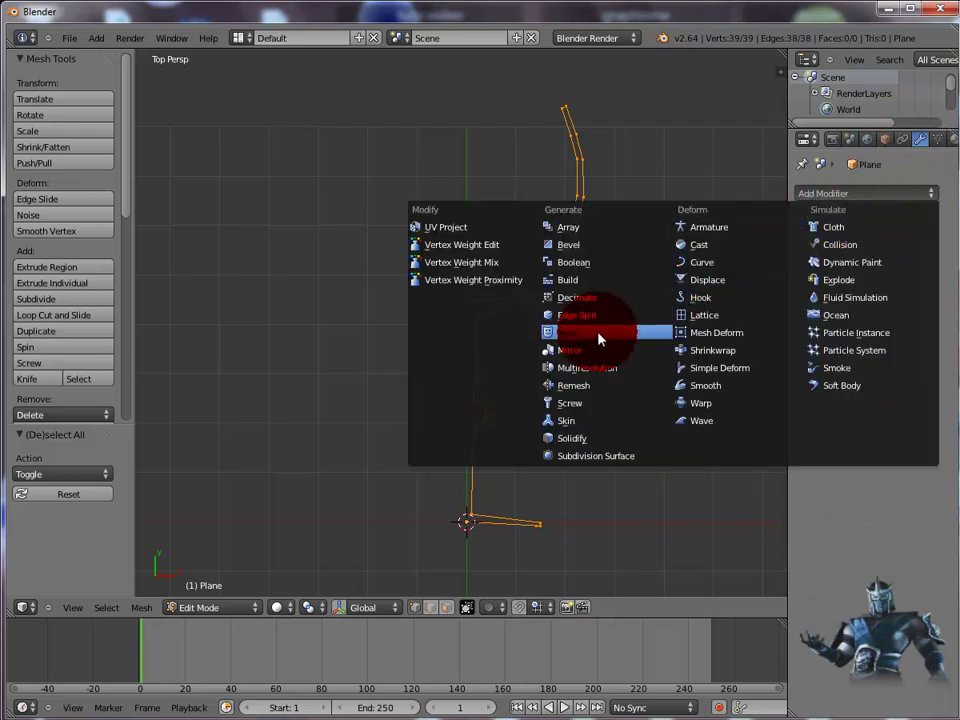
{"action": "left_click", "coordinate": [549, 405]}
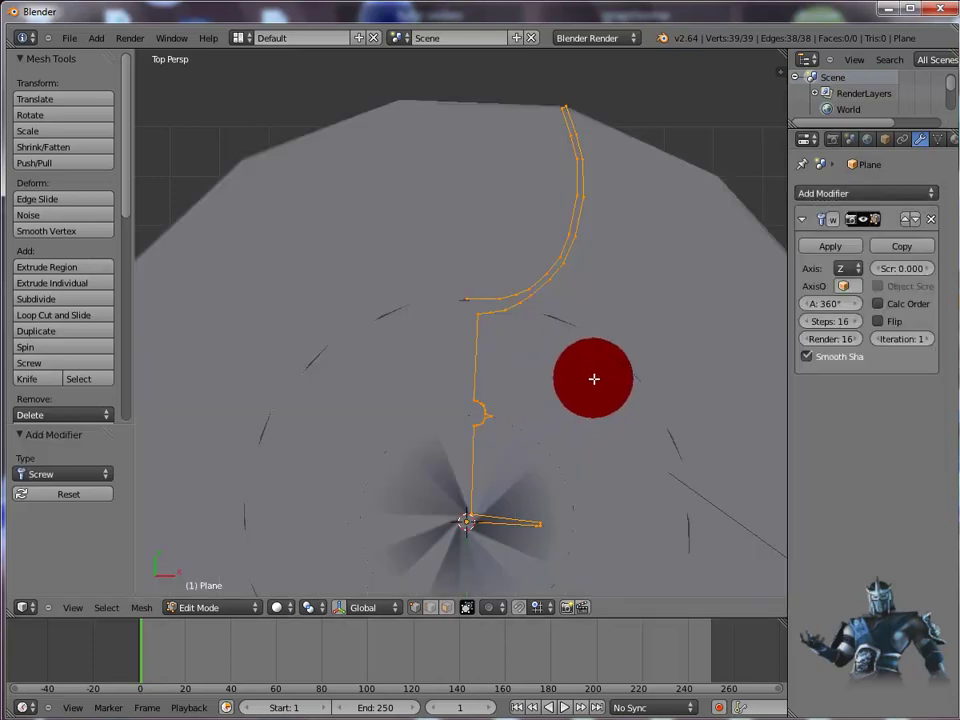
Step: Set the Screw modifier's axis to Y so the profile revolves into an upright goblet shape
{"action": "scroll", "coordinate": [616, 365], "scroll_direction": "down", "scroll_amount": 3}
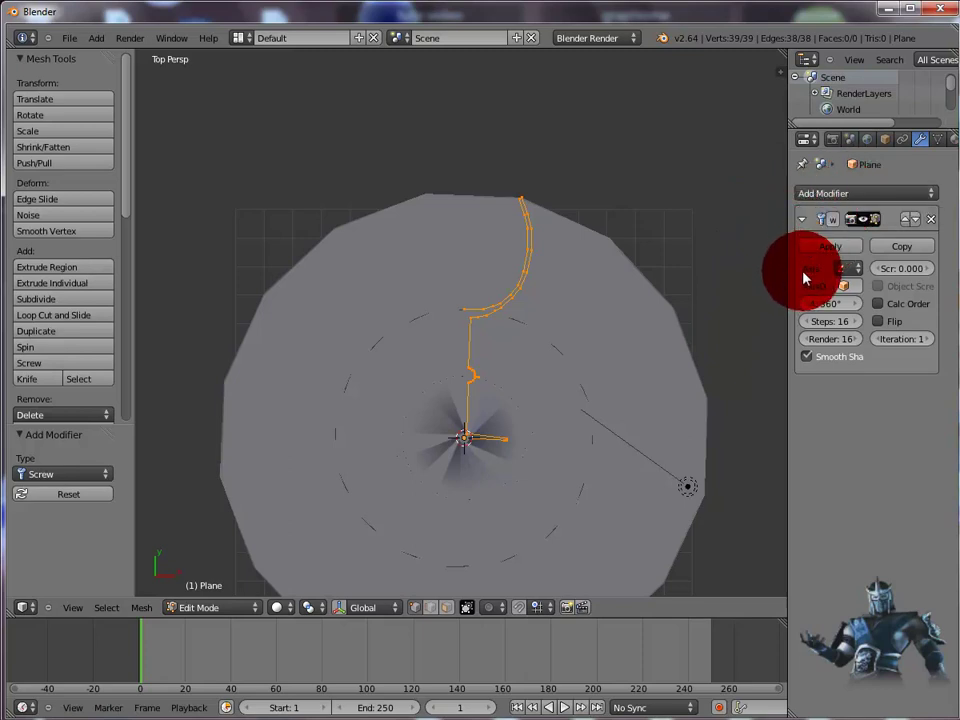
{"action": "left_click", "coordinate": [862, 271]}
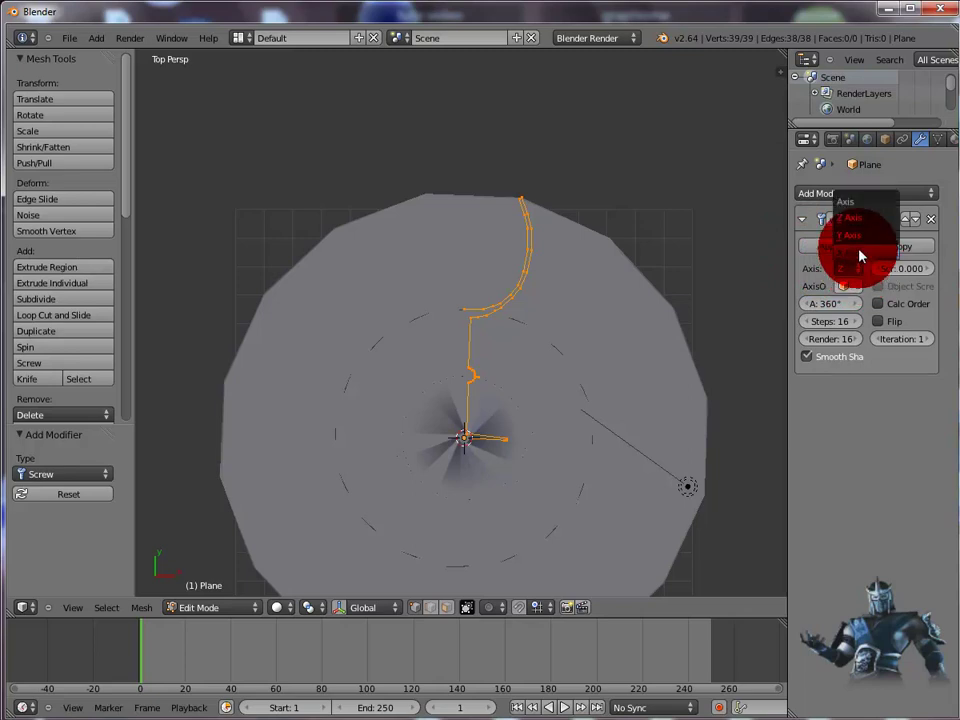
{"action": "left_click", "coordinate": [860, 242]}
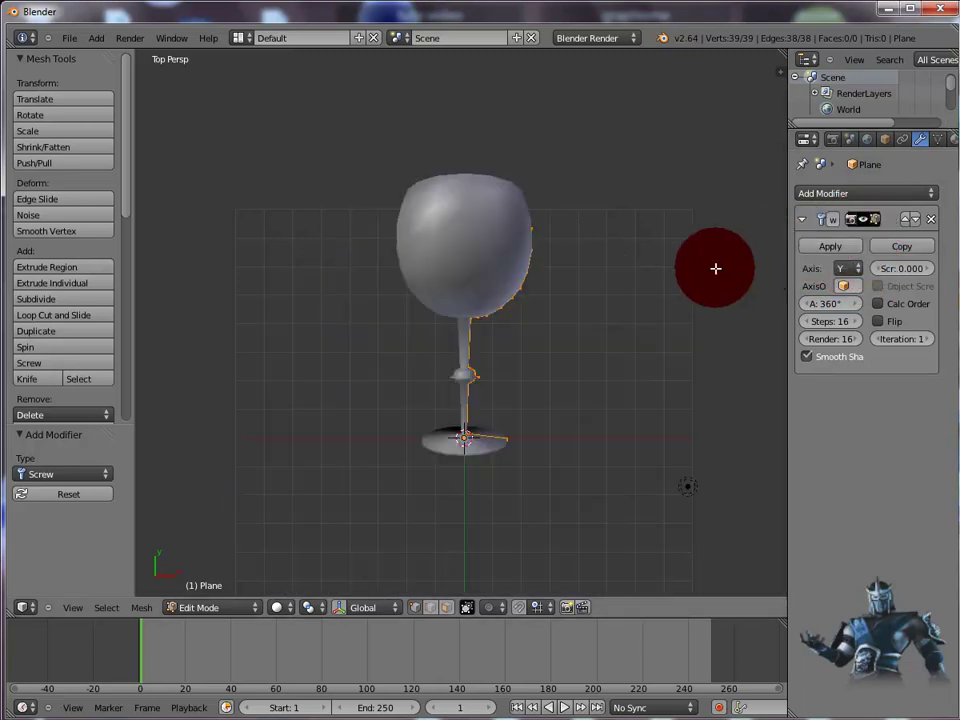
Step: In Object Mode, rotate the goblet about 90.6° around the global X axis so it stands upright on the grid
{"action": "mouse_move", "coordinate": [716, 269]}
{"action": "middle_mouse_down"}
{"action": "mouse_move", "coordinate": [694, 371]}
{"action": "mouse_move", "coordinate": [643, 414]}
{"action": "mouse_move", "coordinate": [717, 426]}
{"action": "mouse_move", "coordinate": [750, 405]}
{"action": "mouse_move", "coordinate": [763, 336]}
{"action": "mouse_move", "coordinate": [782, 302]}
{"action": "mouse_move", "coordinate": [754, 343]}
{"action": "mouse_move", "coordinate": [733, 336]}
{"action": "mouse_move", "coordinate": [746, 272]}
{"action": "mouse_move", "coordinate": [714, 281]}
{"action": "mouse_move", "coordinate": [716, 252]}
{"action": "middle_mouse_up"}
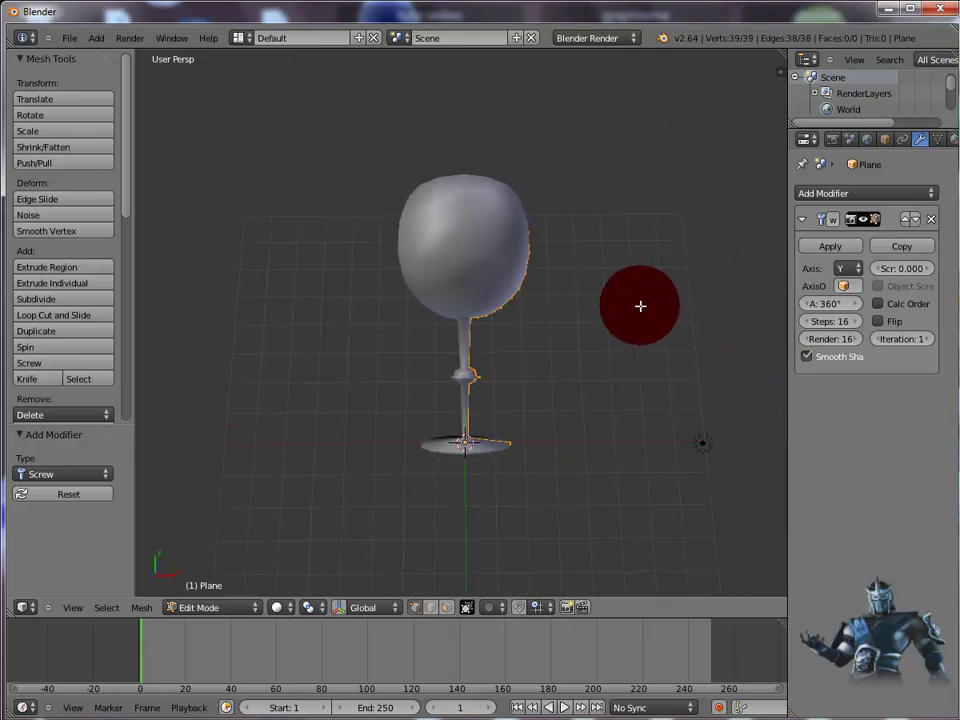
{"action": "left_click", "coordinate": [259, 611]}
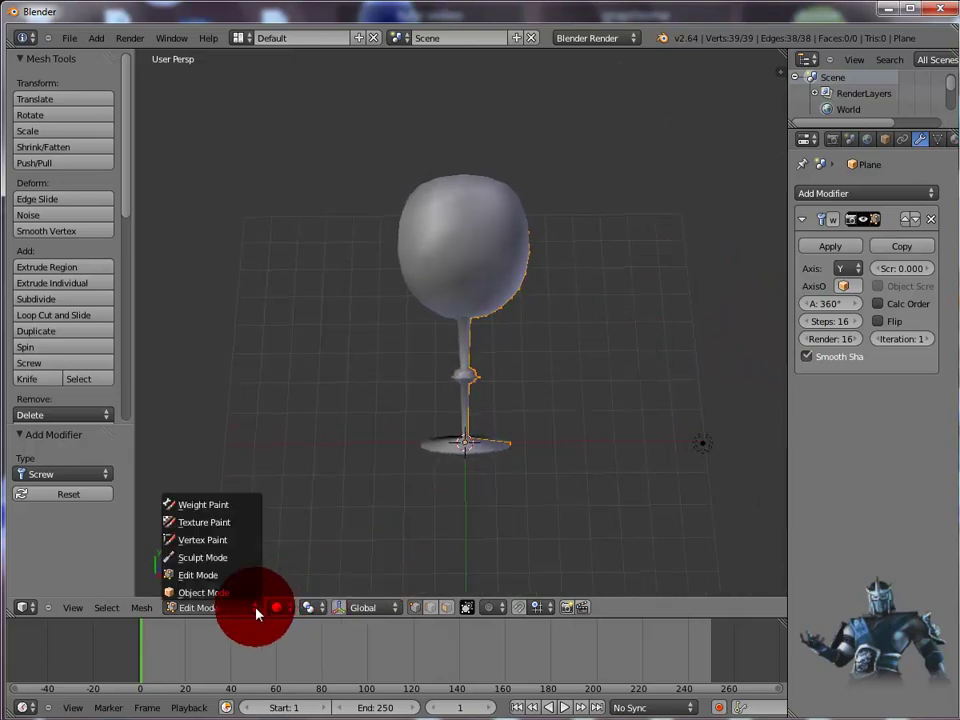
{"action": "left_click", "coordinate": [249, 598]}
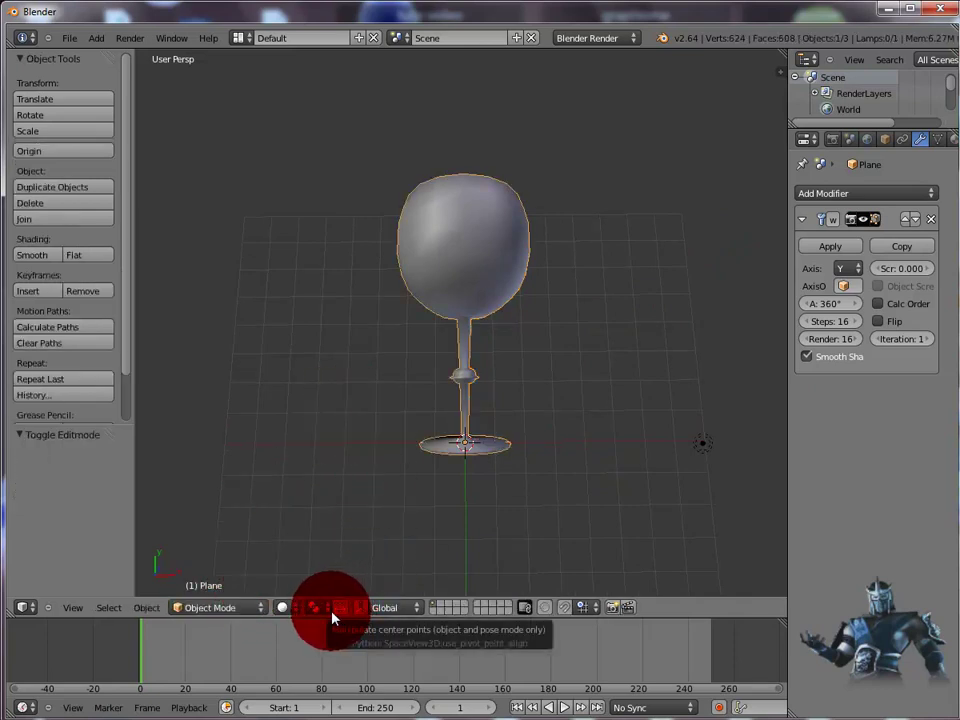
{"action": "left_click", "coordinate": [360, 607]}
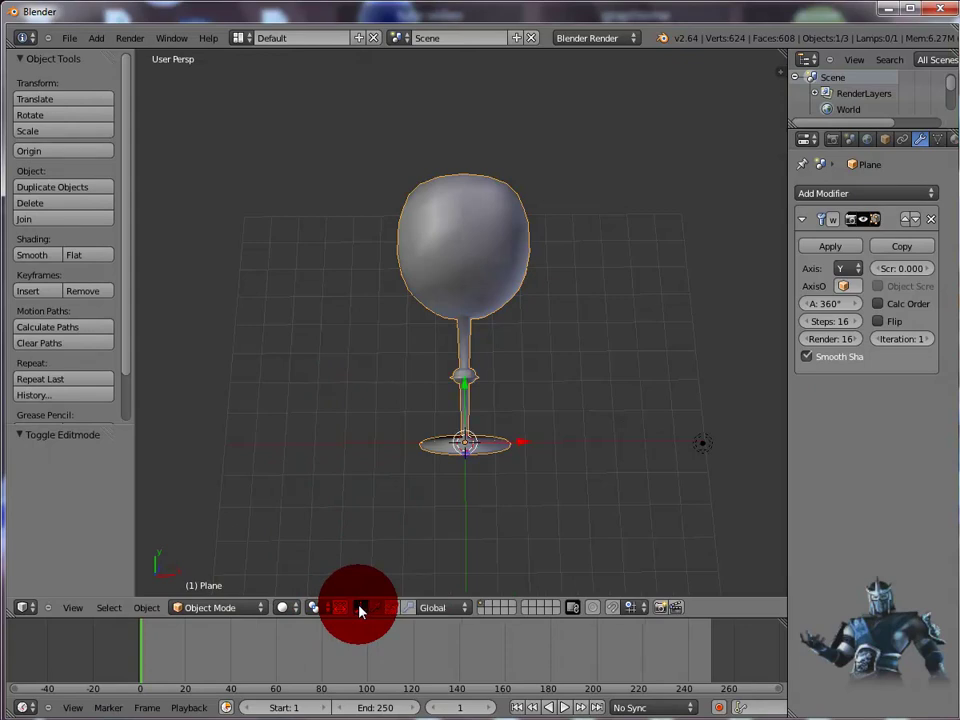
{"action": "left_click", "coordinate": [392, 607]}
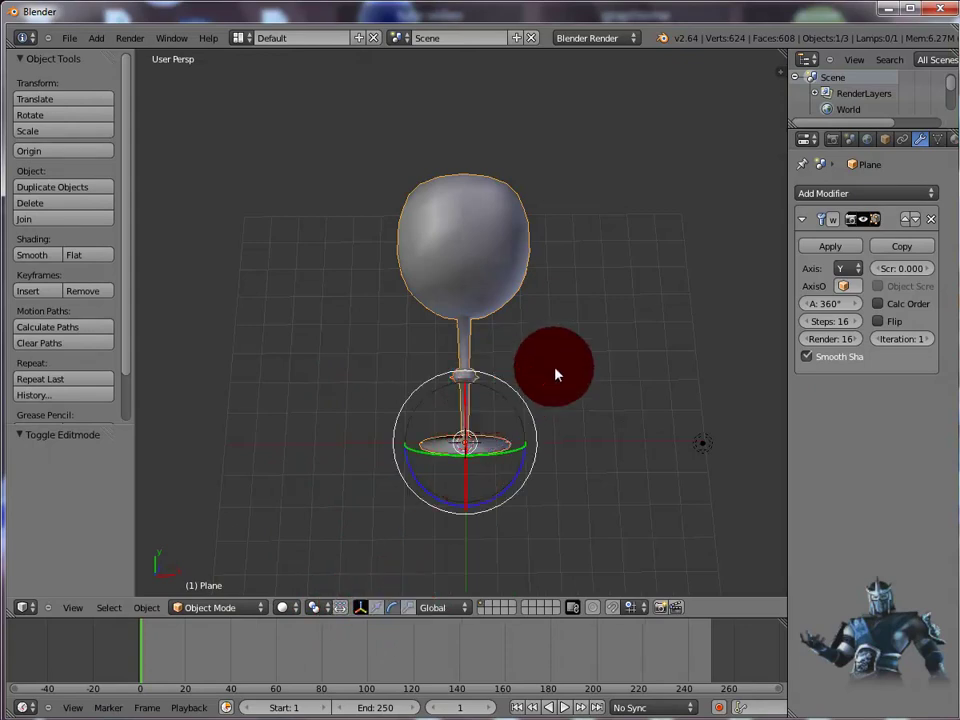
{"action": "middle_click_drag", "start_coordinate": [617, 350], "coordinate": [777, 182]}
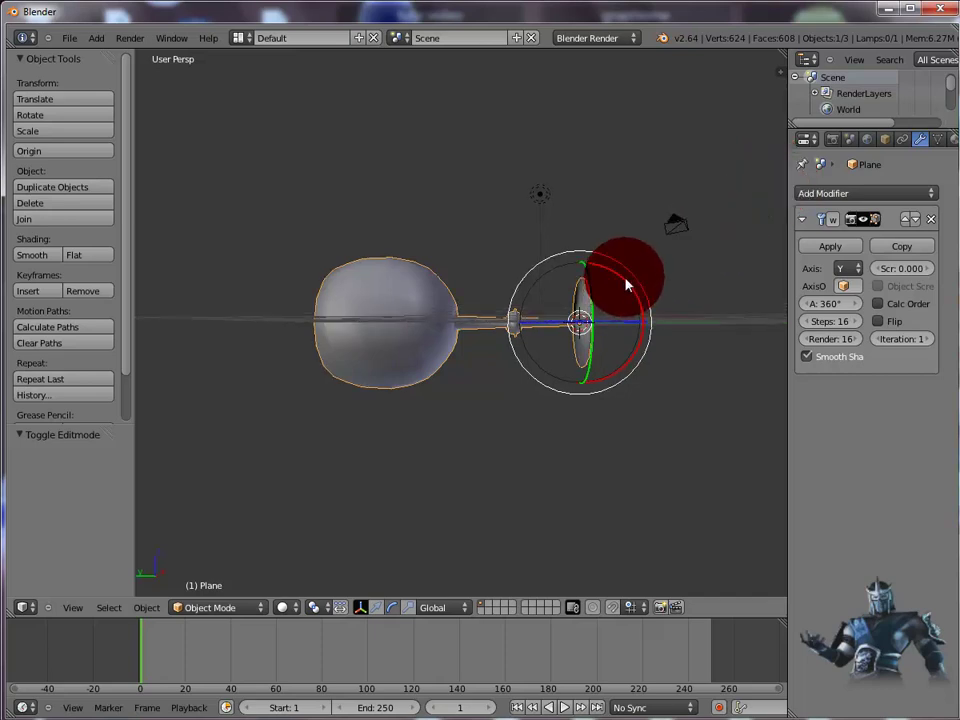
{"action": "left_click_drag", "start_coordinate": [627, 284], "coordinate": [390, 536]}
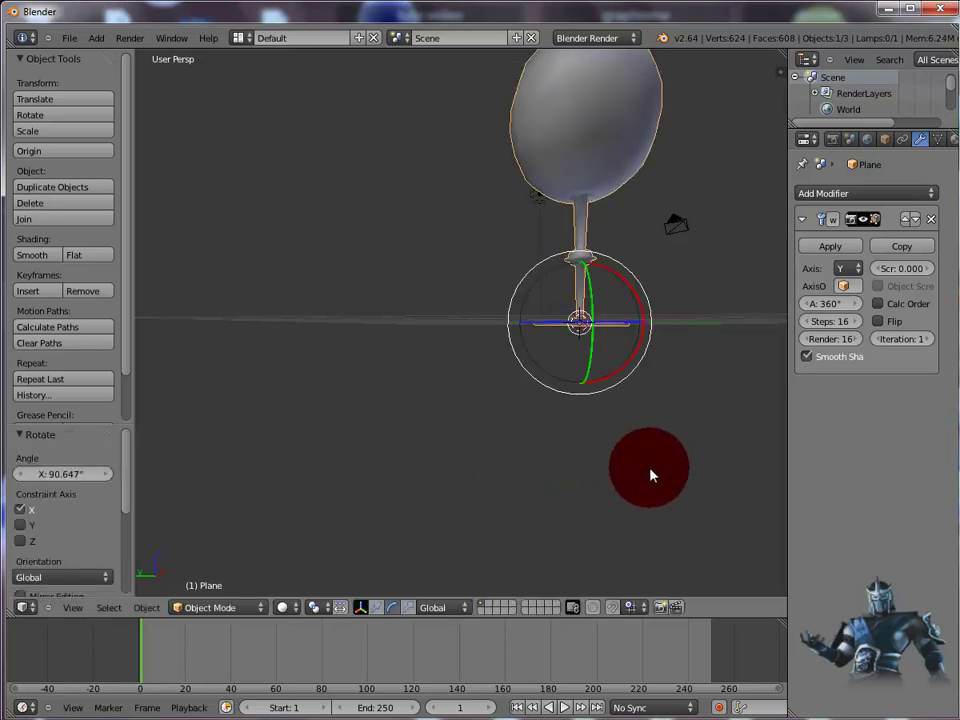
{"action": "scroll", "coordinate": [643, 493], "scroll_direction": "down", "scroll_amount": 3}
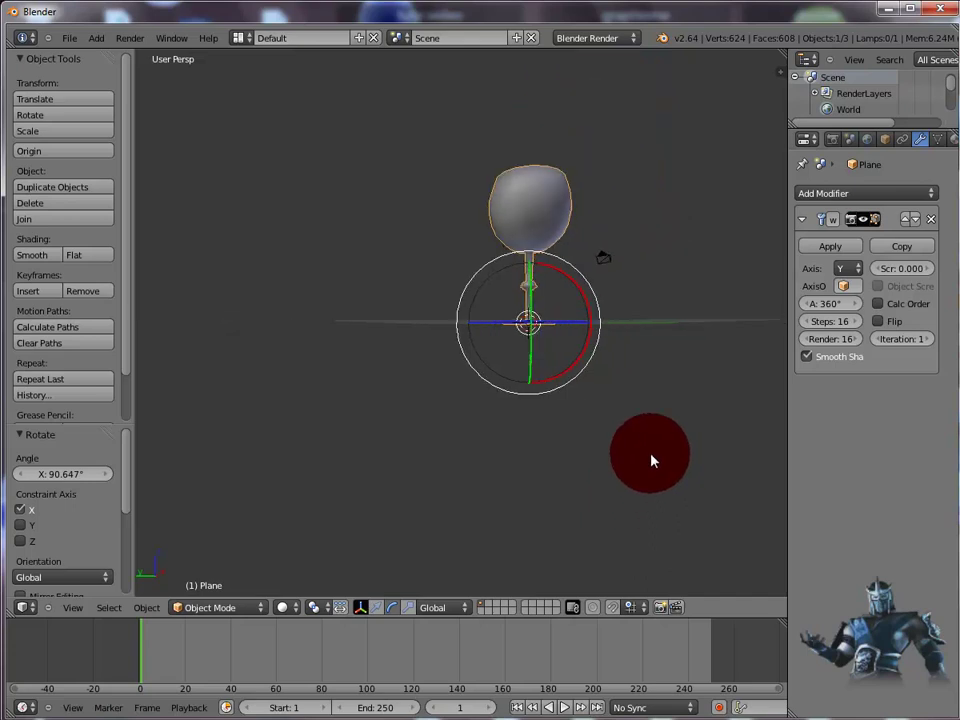
{"action": "scroll", "coordinate": [662, 446], "scroll_direction": "down", "scroll_amount": 2}
{"action": "middle_click_drag", "start_coordinate": [656, 442], "coordinate": [622, 543]}
{"action": "scroll", "coordinate": [630, 527], "scroll_direction": "up", "scroll_amount": 4}
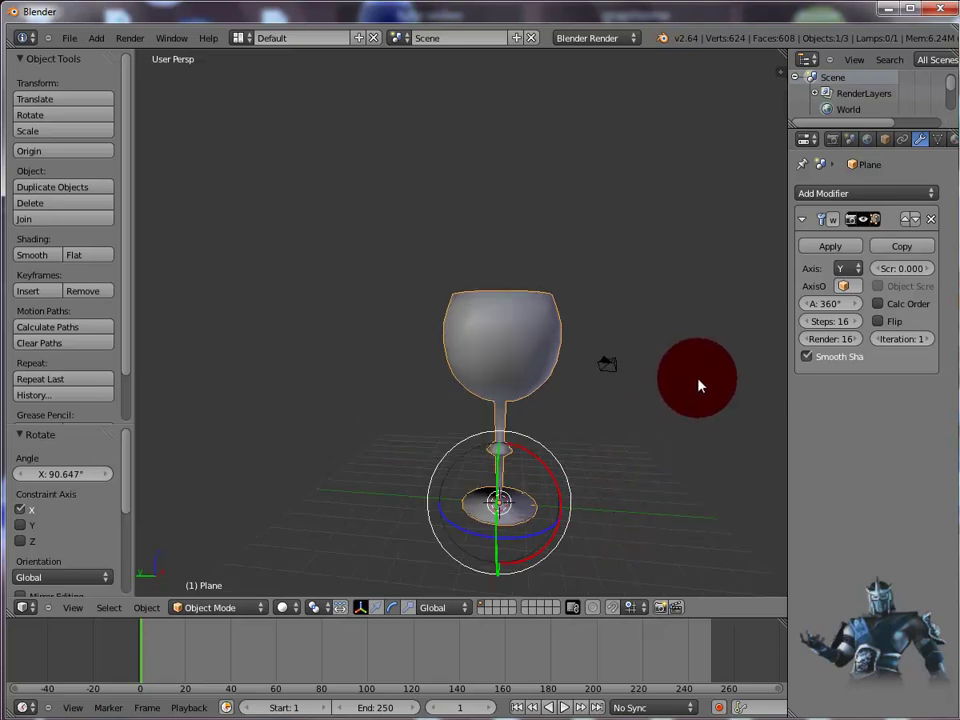
Step: Switch the manipulator to translation and raise the goblet about 0.85 units along the global Z axis
{"action": "left_click", "coordinate": [362, 609]}
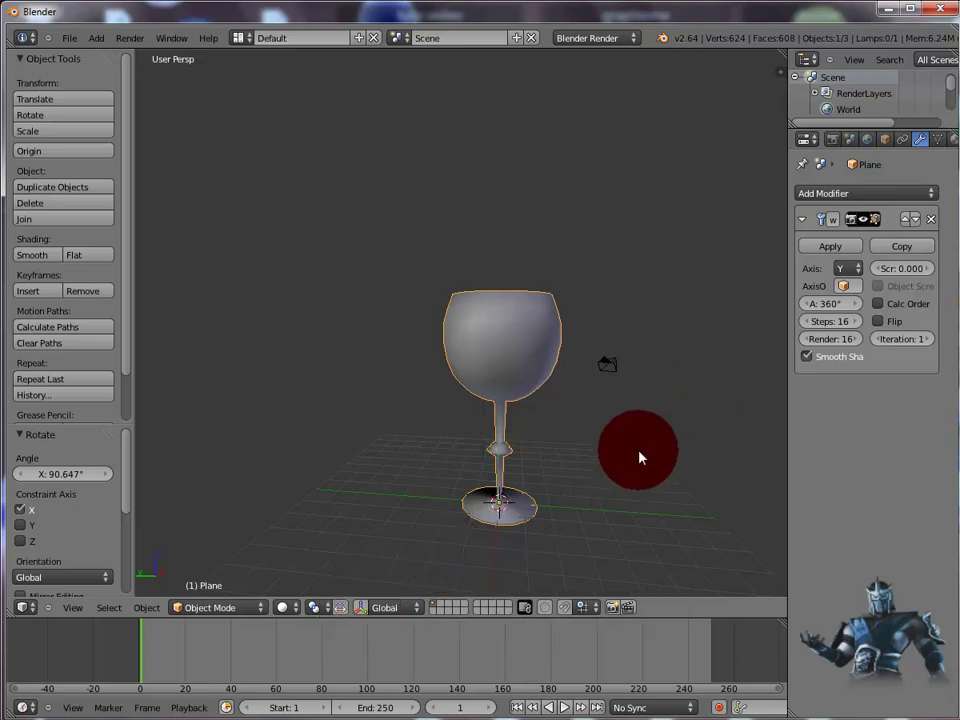
{"action": "left_click", "coordinate": [342, 608]}
{"action": "left_click", "coordinate": [375, 609]}
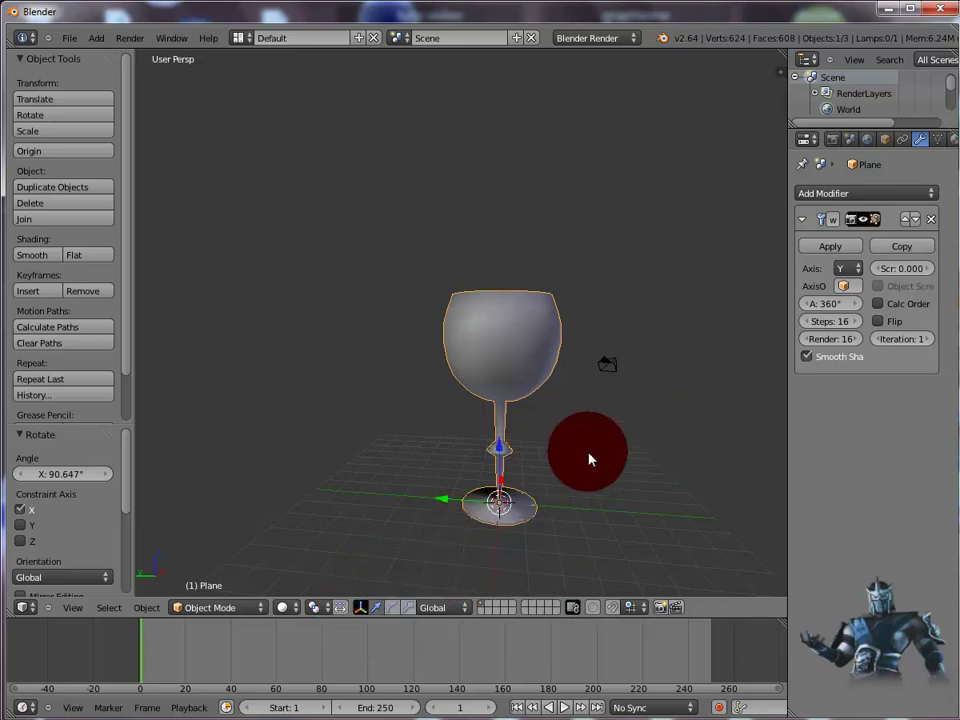
{"action": "middle_click_drag", "start_coordinate": [696, 394], "coordinate": [446, 401]}
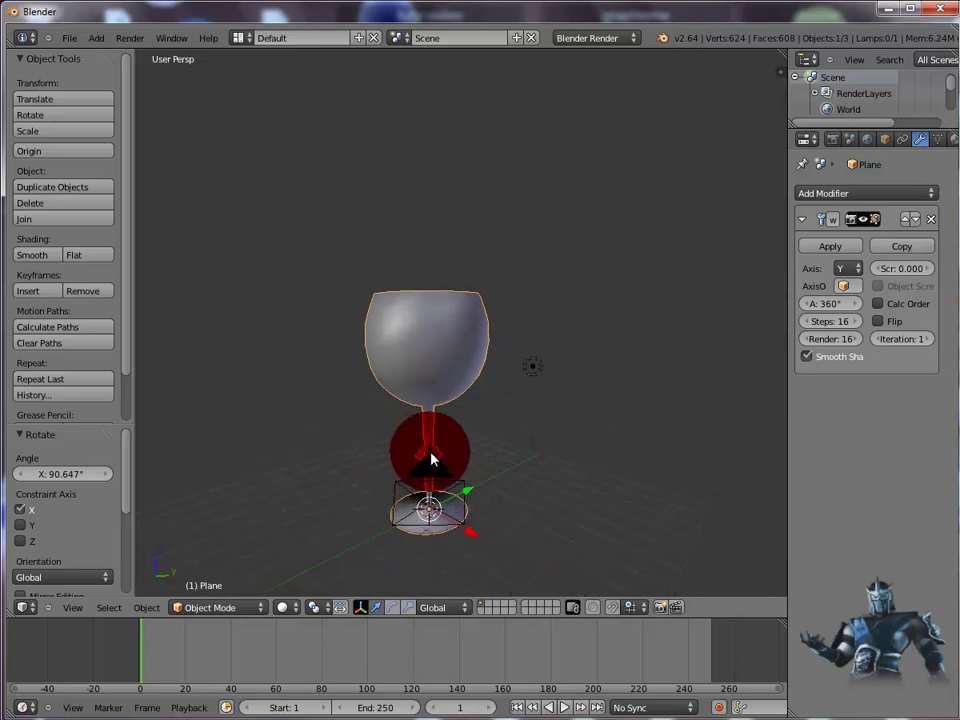
{"action": "key", "text": "g"}
{"action": "key", "text": "z"}
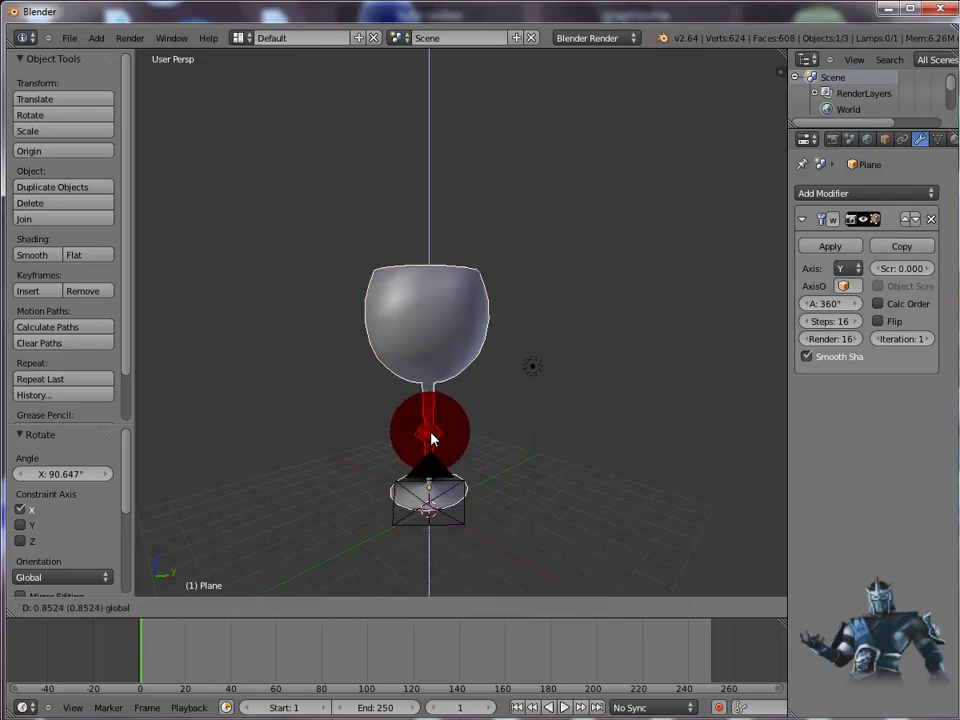
{"action": "left_click", "coordinate": [432, 438]}
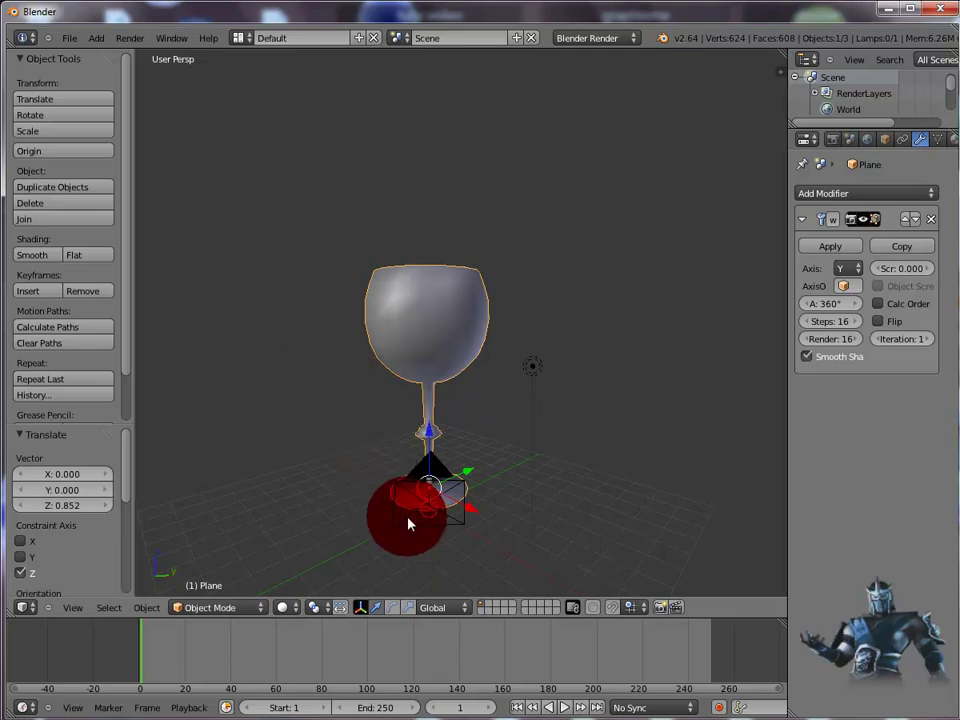
Step: Select the camera, raise it about 2.06 units along Z, and make a test render
{"action": "right_click", "coordinate": [397, 517]}
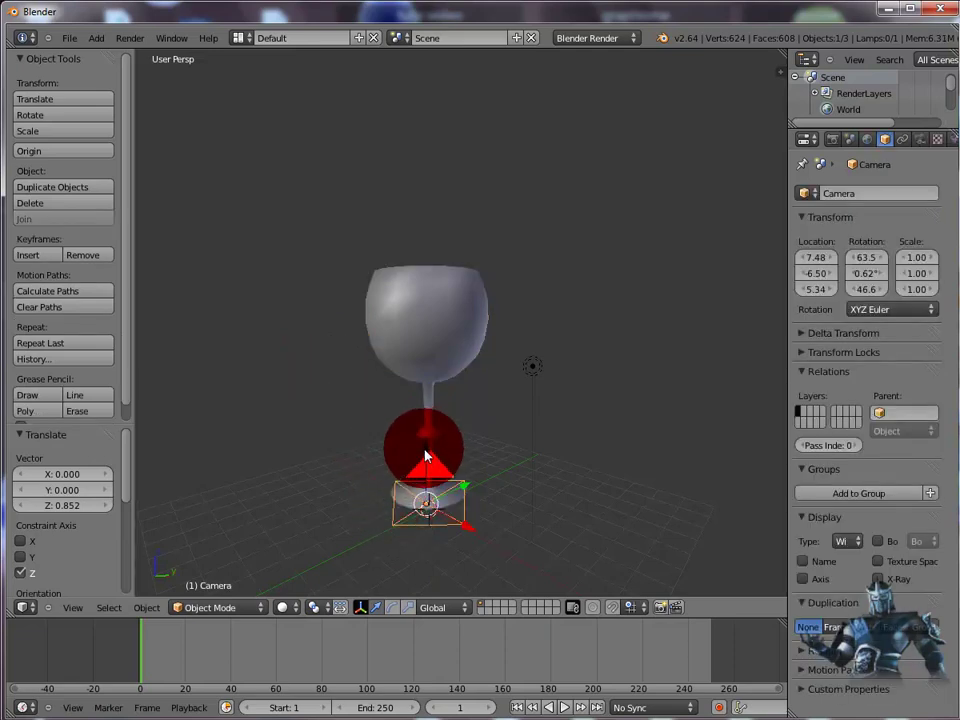
{"action": "left_click_drag", "start_coordinate": [425, 455], "coordinate": [409, 273]}
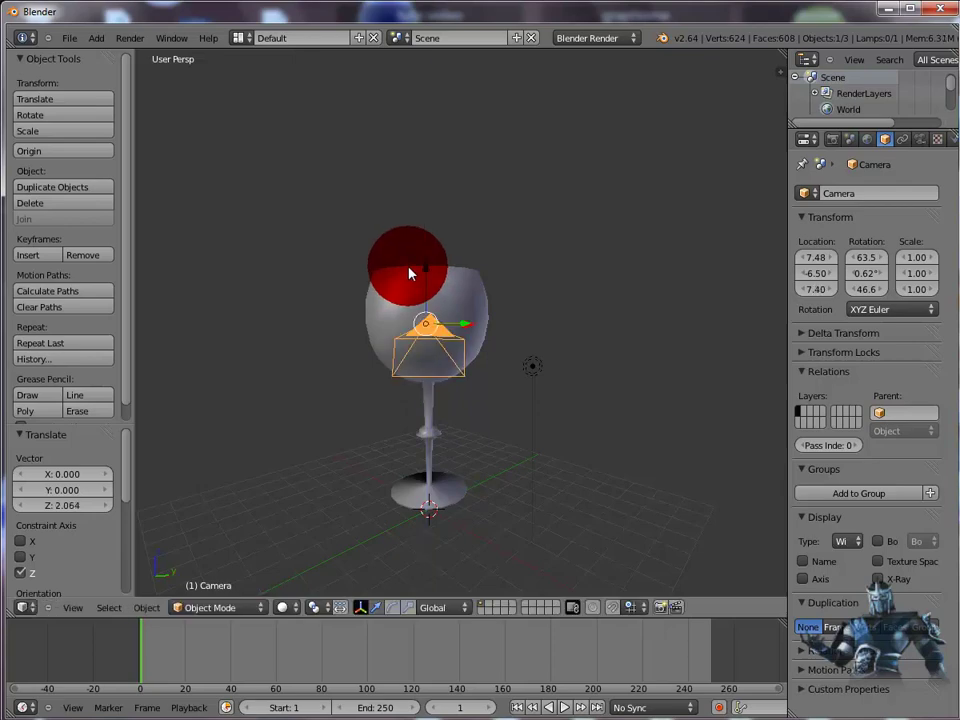
{"action": "key", "text": "F12"}
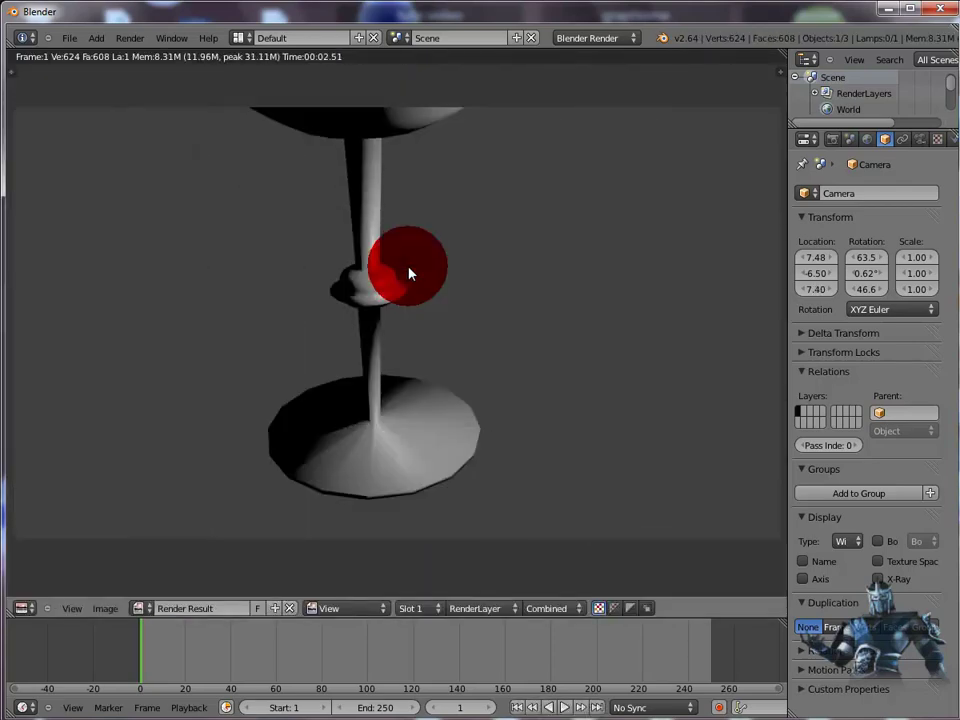
{"action": "key", "text": "Escape"}
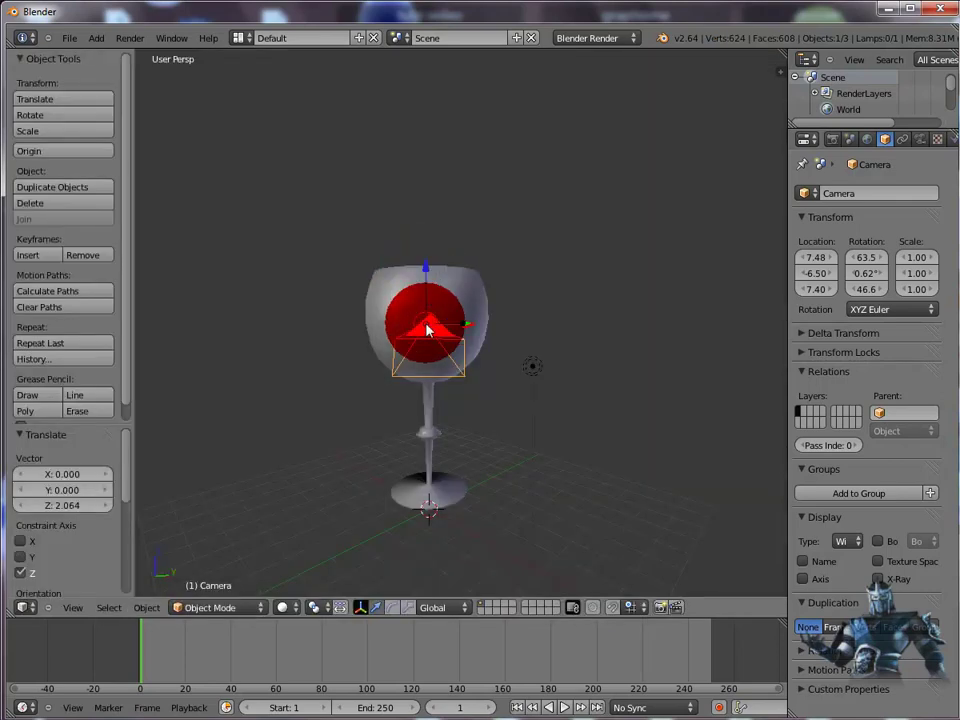
Step: Raise the camera about 0.98 units along Z and move it about -1.99 units along Y
{"action": "middle_click_drag", "start_coordinate": [362, 422], "coordinate": [353, 466]}
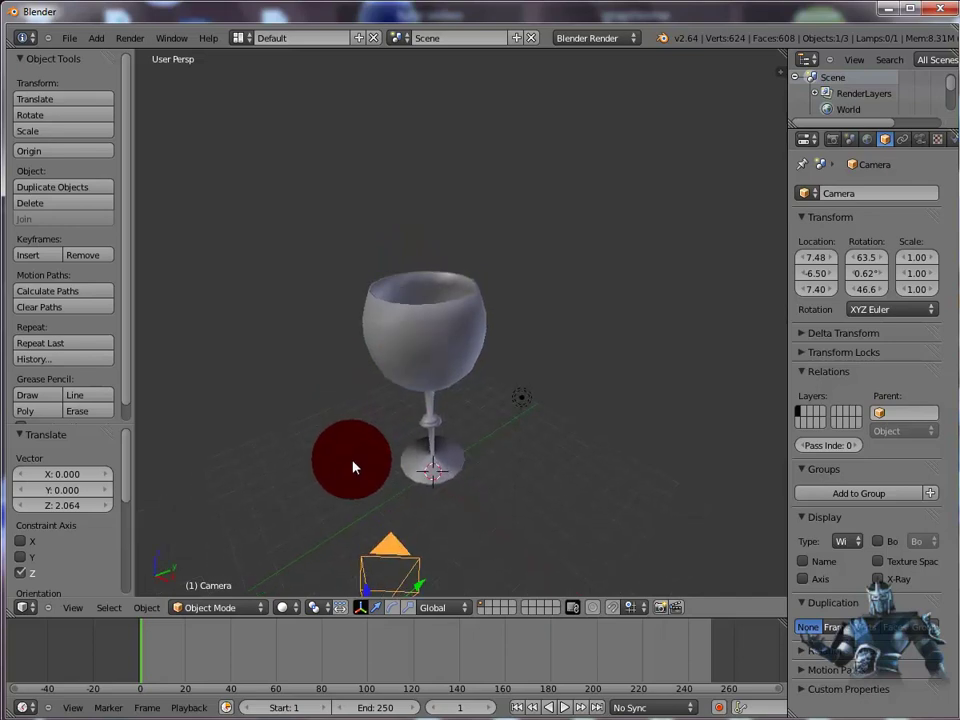
{"action": "scroll", "coordinate": [353, 466], "scroll_direction": "down", "scroll_amount": 2}
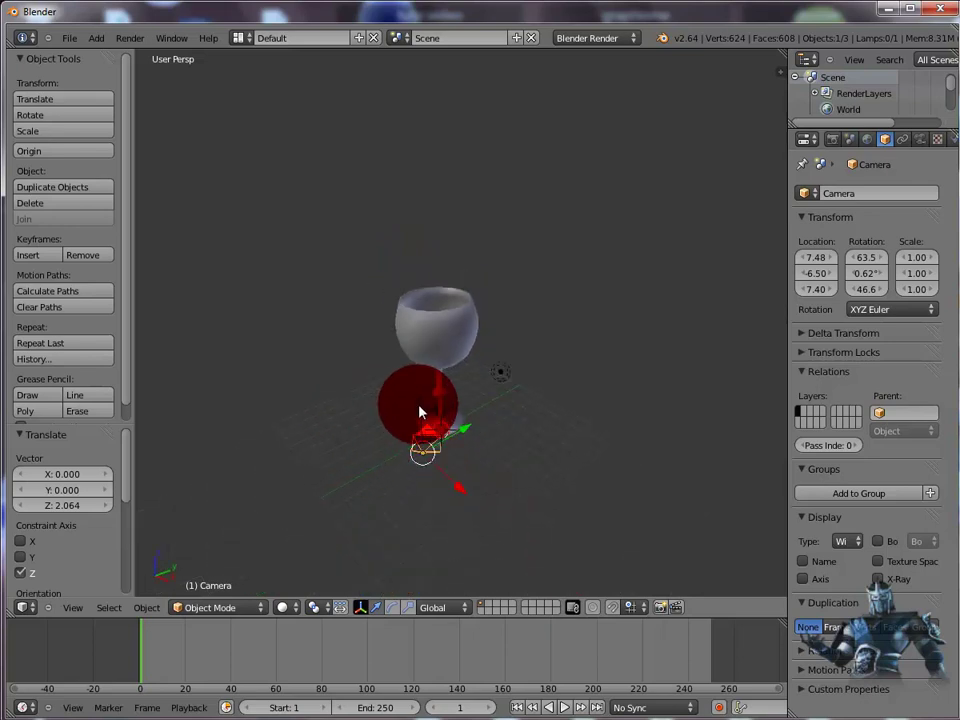
{"action": "key", "text": "g"}
{"action": "key", "text": "z"}
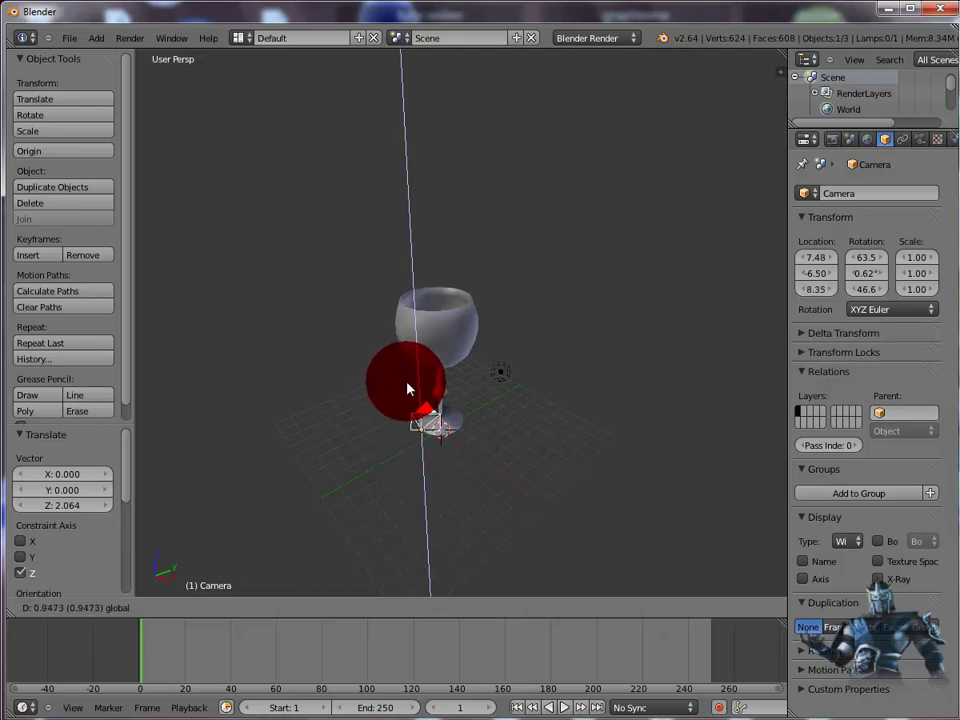
{"action": "left_click", "coordinate": [408, 388]}
{"action": "key", "text": "g"}
{"action": "key", "text": "y"}
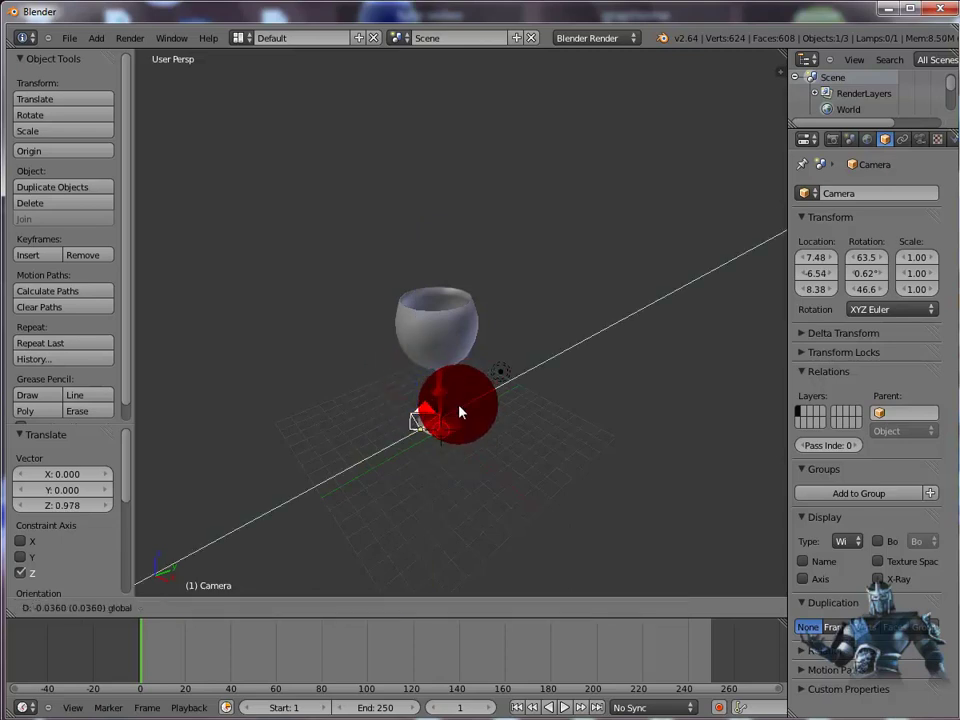
{"action": "left_click", "coordinate": [407, 441]}
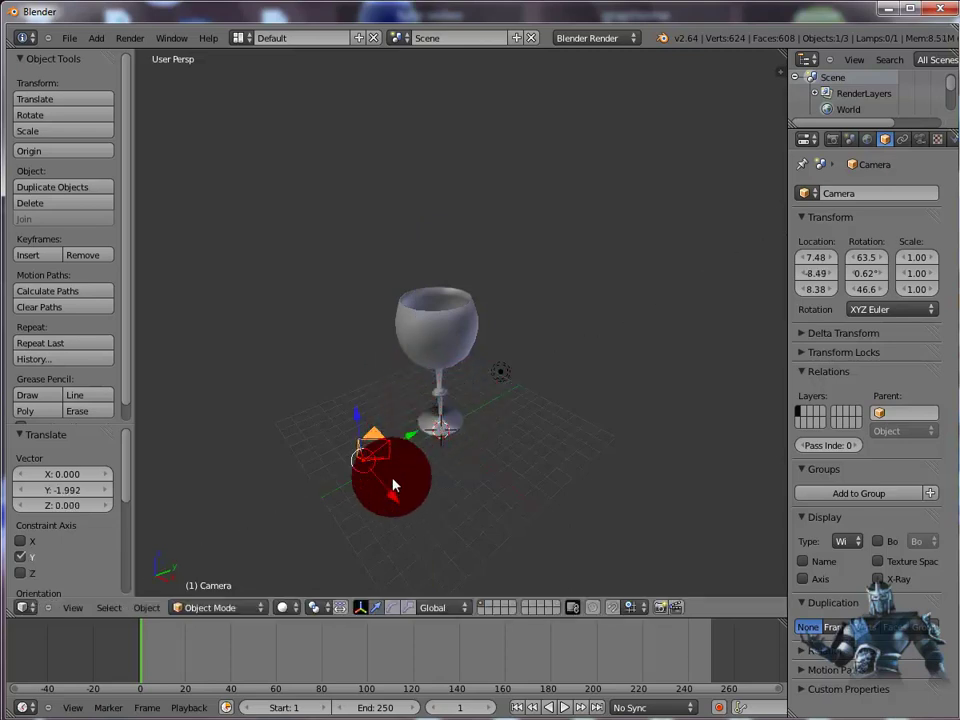
Step: Move the camera about 3 units along X, away from the goblet, and make a test render
{"action": "key", "text": "g"}
{"action": "key", "text": "x"}
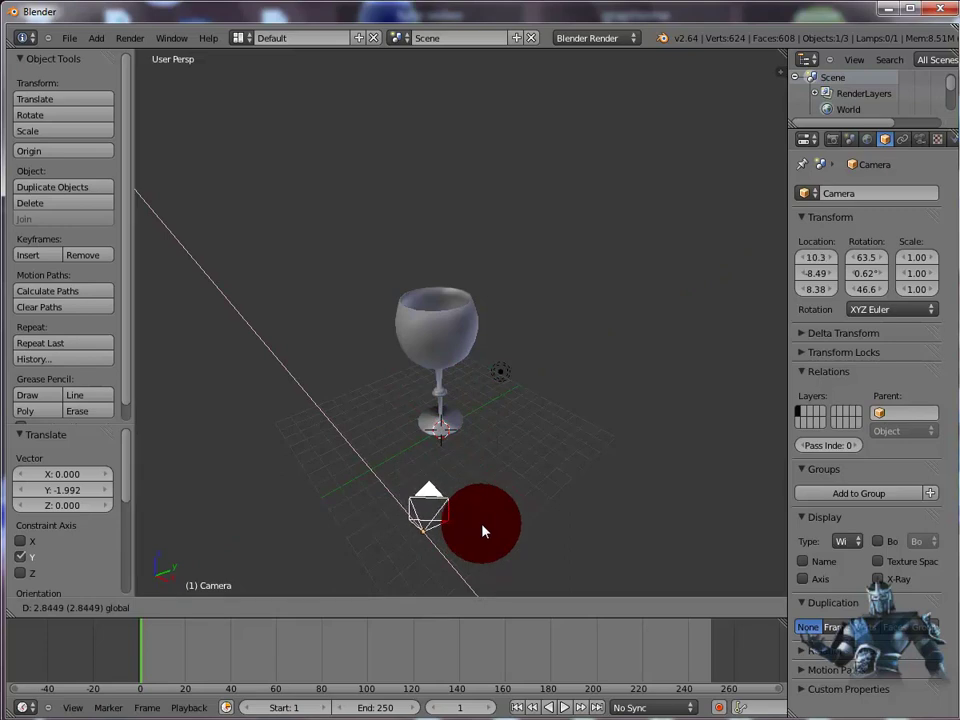
{"action": "left_click", "coordinate": [488, 532]}
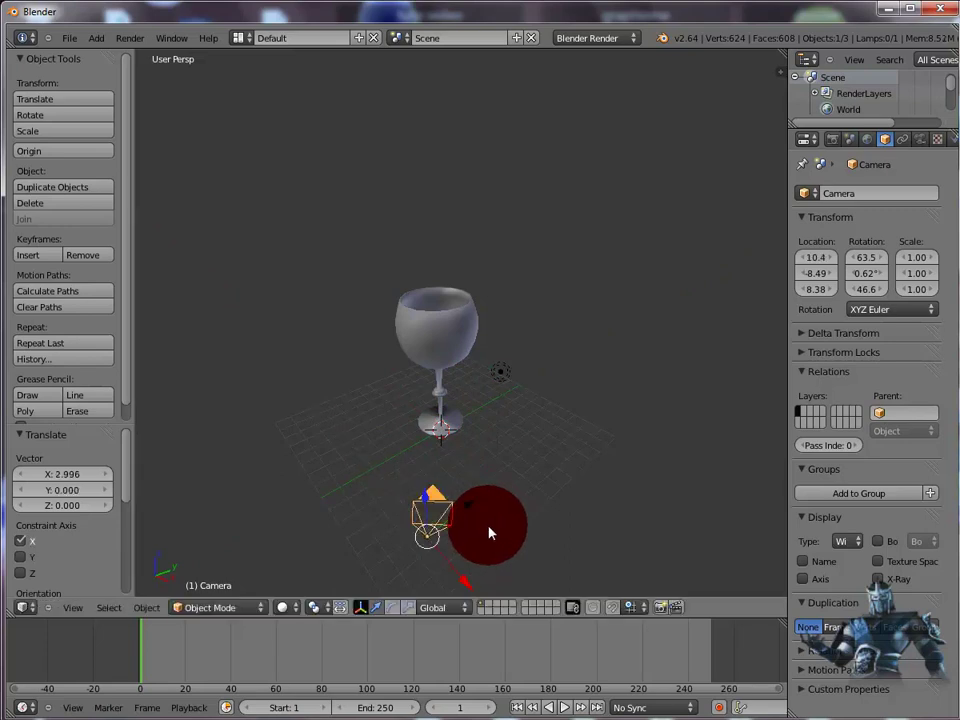
{"action": "key", "text": "F12"}
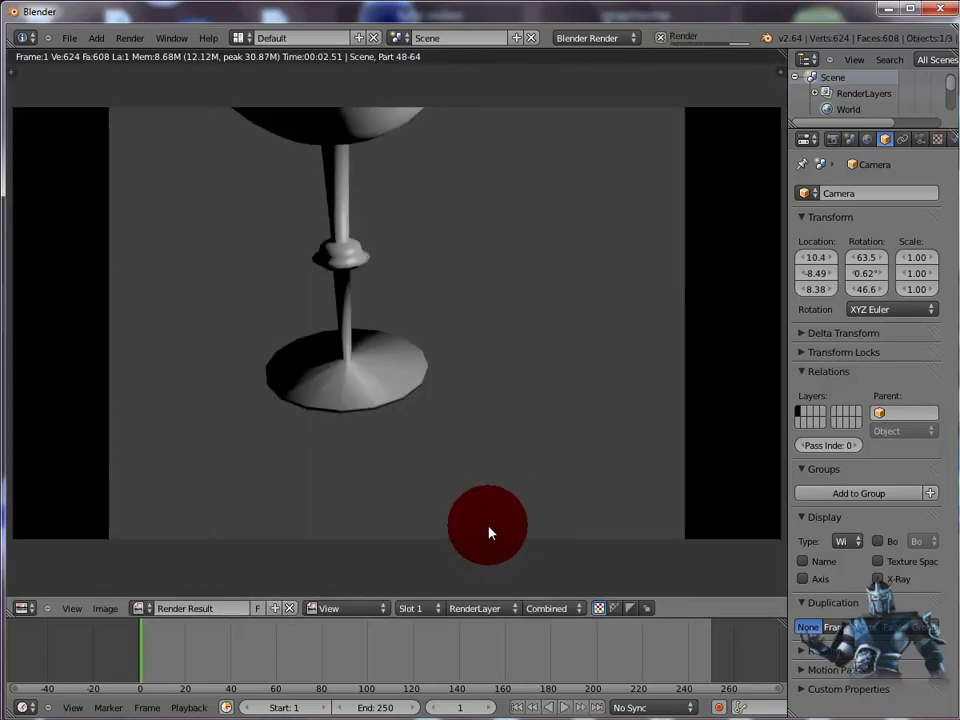
{"action": "key", "text": "Escape"}
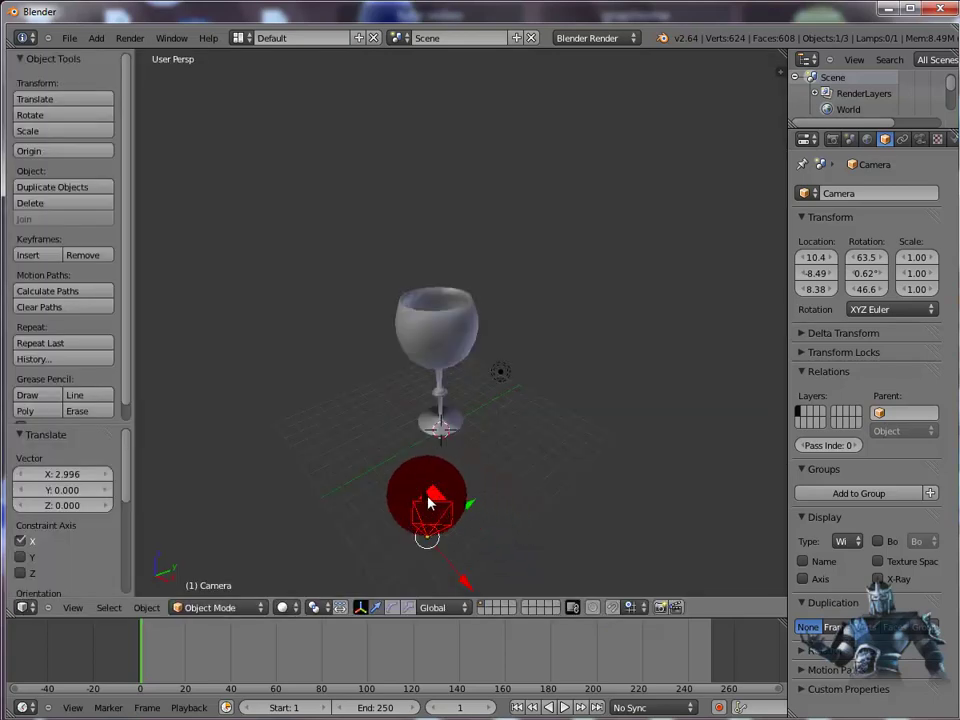
Step: Raise the camera about 2.31 units along Z and render the scene to check the framing
{"action": "key", "text": "g"}
{"action": "key", "text": "z"}
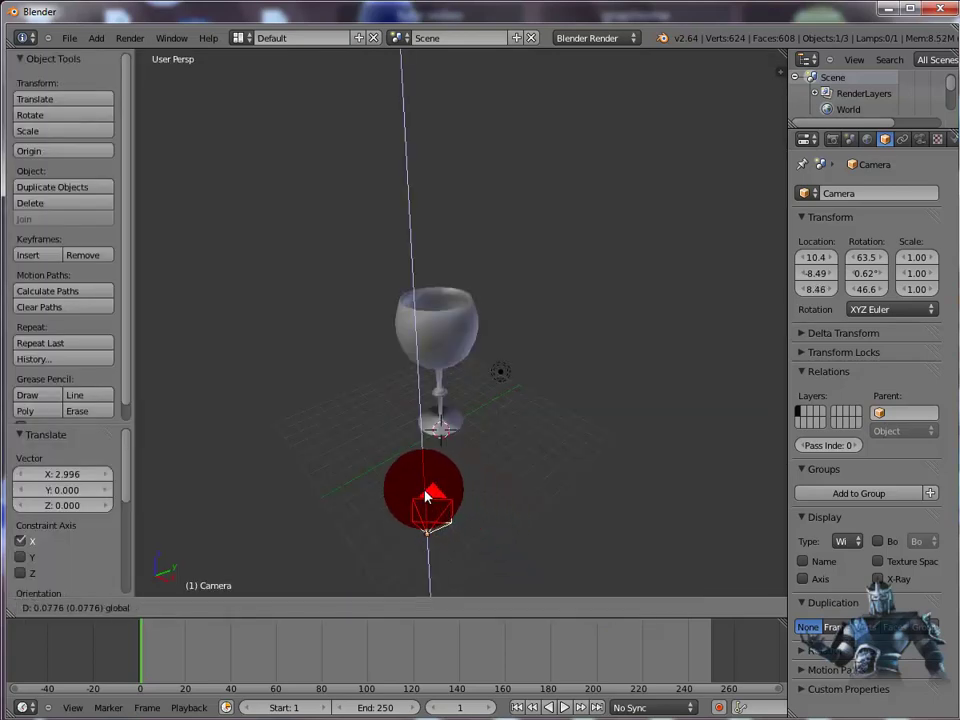
{"action": "left_click", "coordinate": [428, 421]}
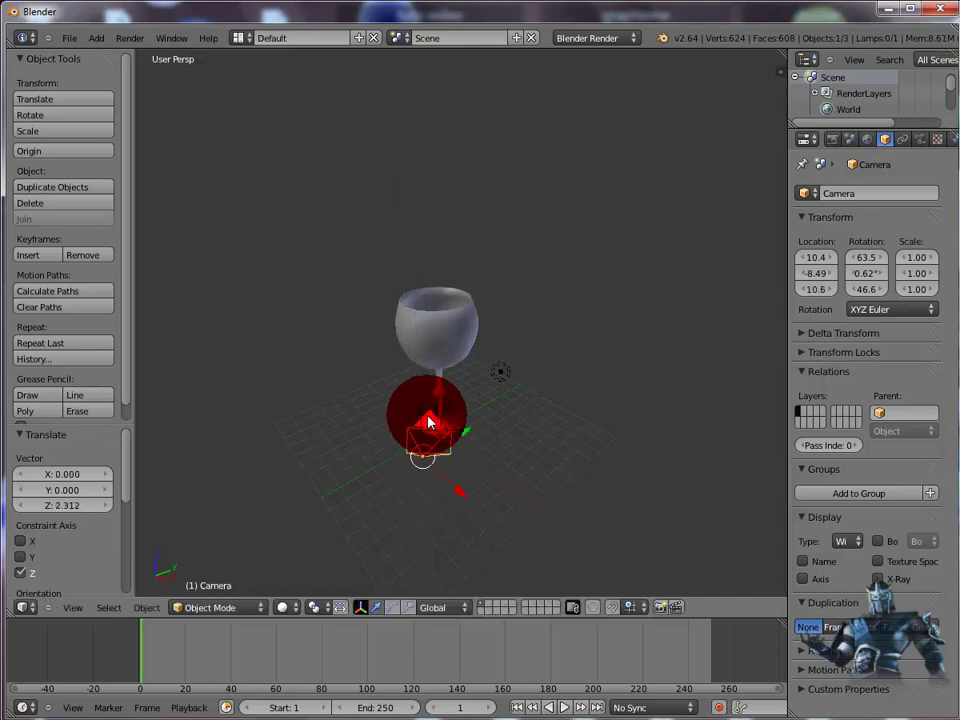
{"action": "key", "text": "F12"}
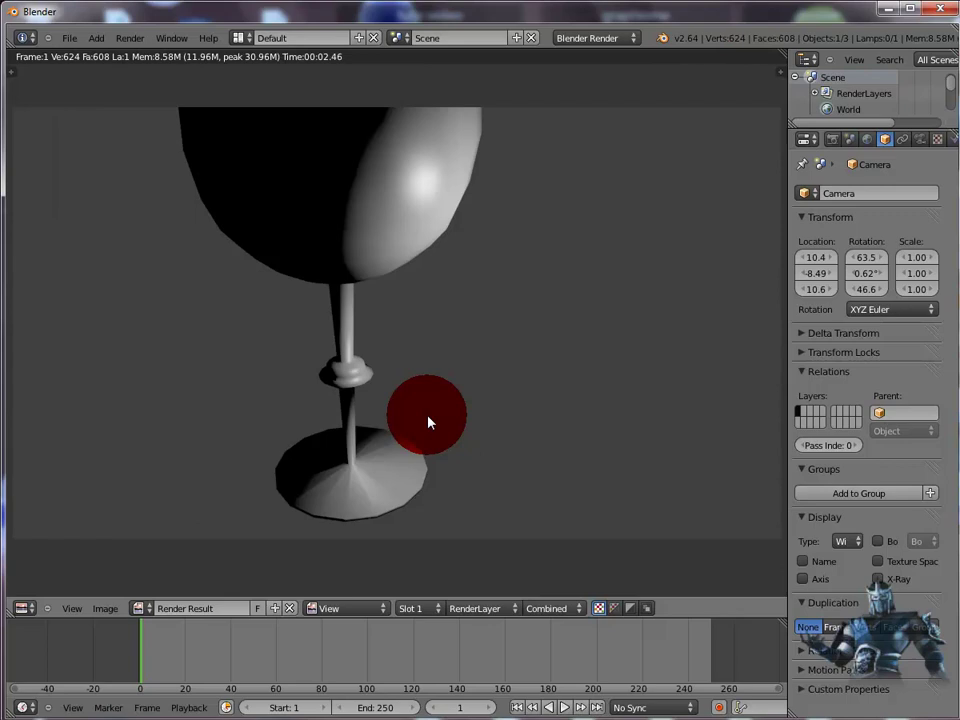
{"action": "key", "text": "Escape"}
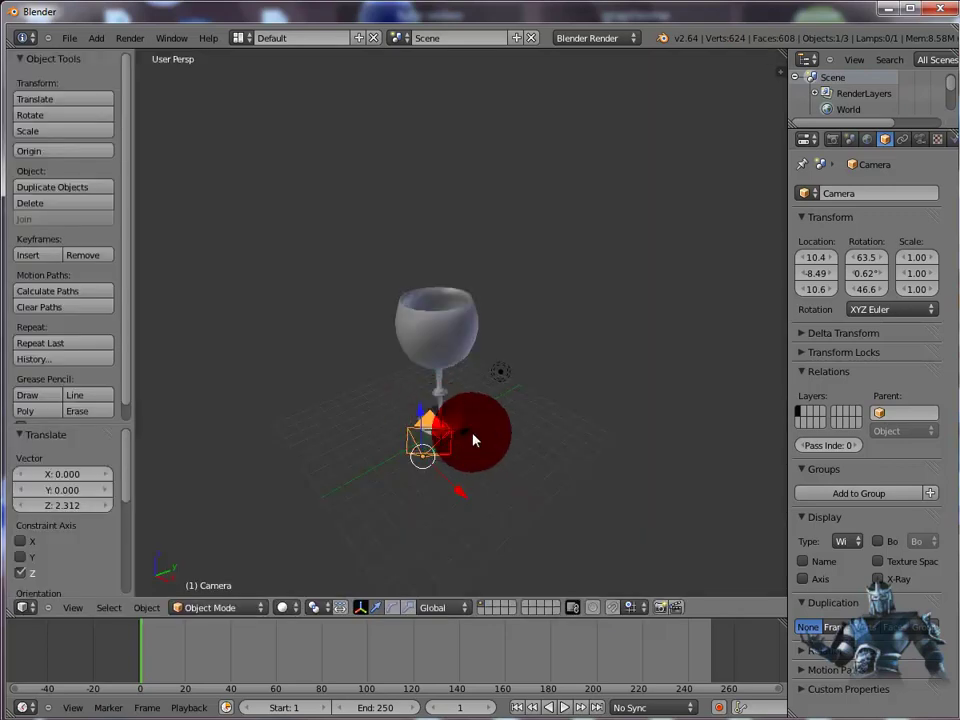
Step: Move the camera about -1.2 units along Y and 1.7 units along X, and make a test render
{"action": "key", "text": "g"}
{"action": "key", "text": "y"}
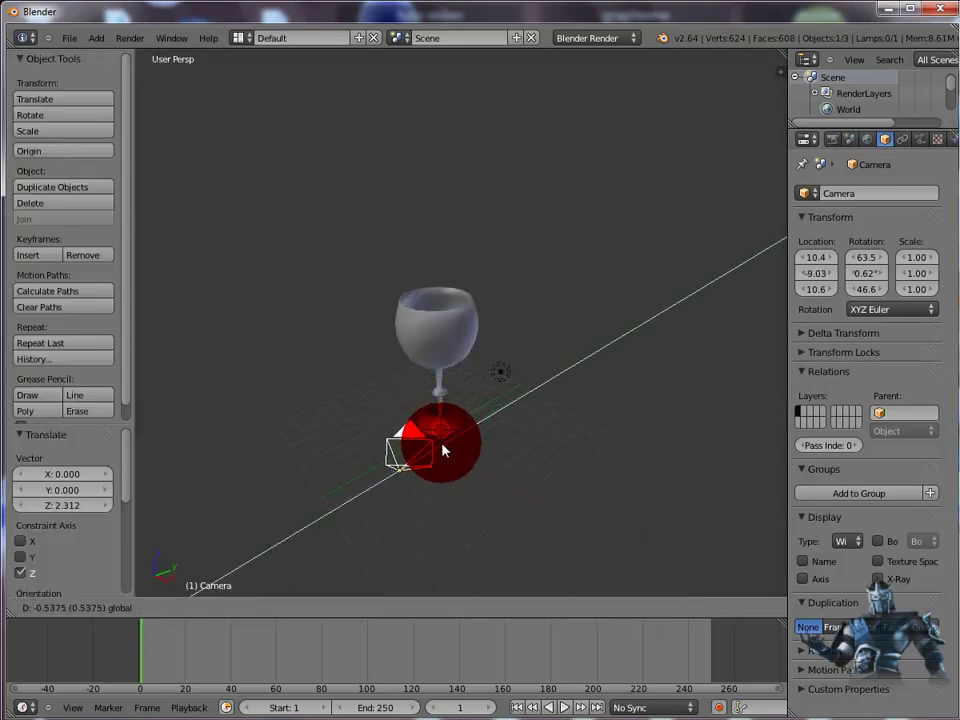
{"action": "left_click", "coordinate": [405, 488]}
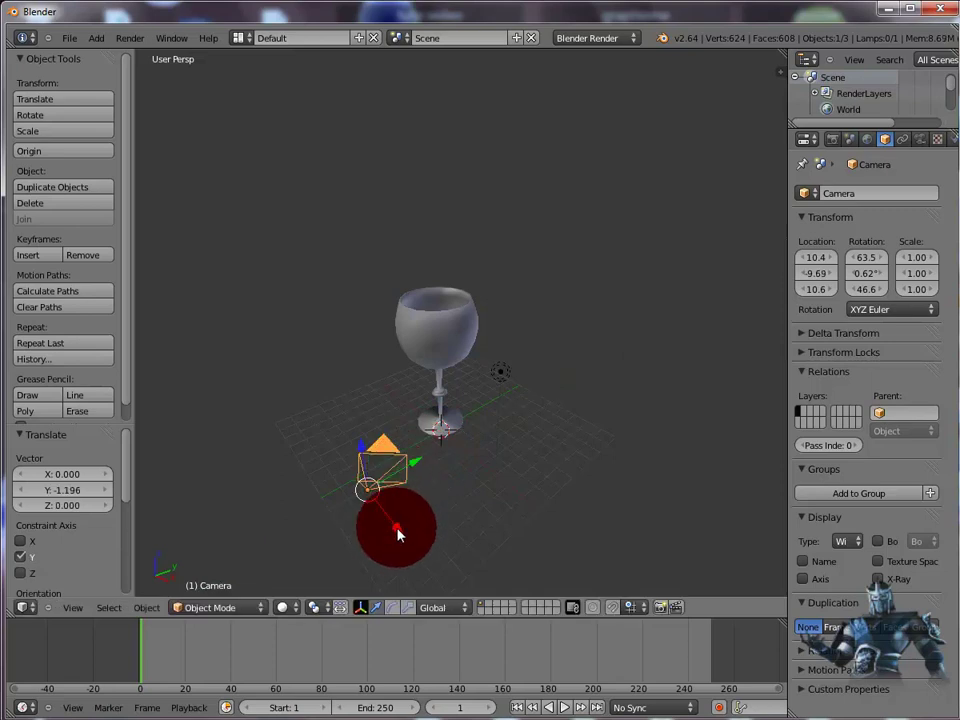
{"action": "key", "text": "g"}
{"action": "key", "text": "x"}
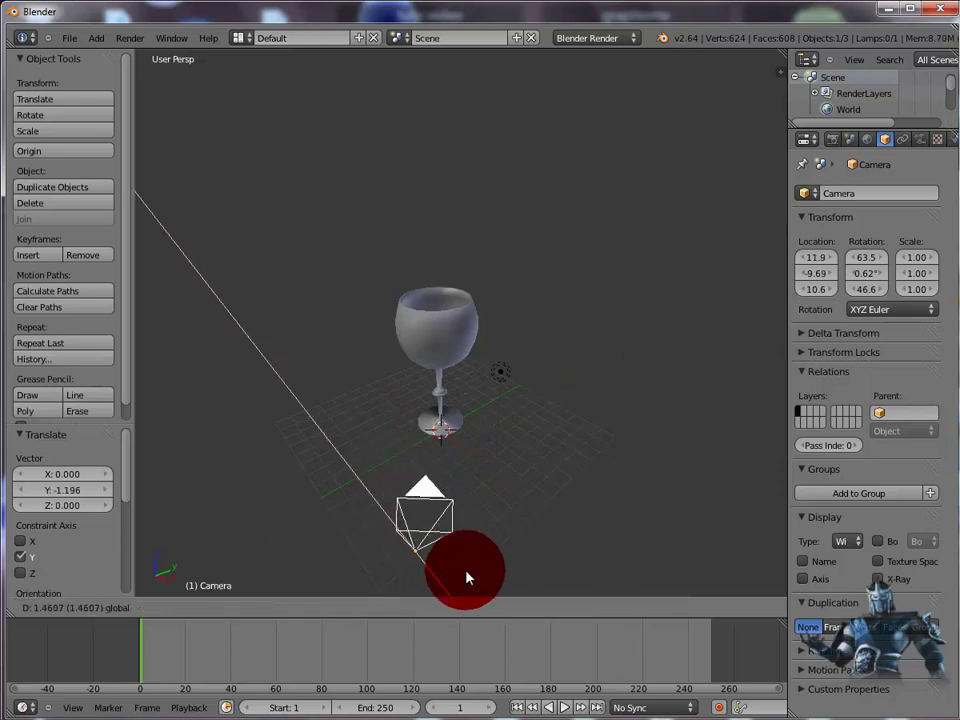
{"action": "left_click", "coordinate": [476, 585]}
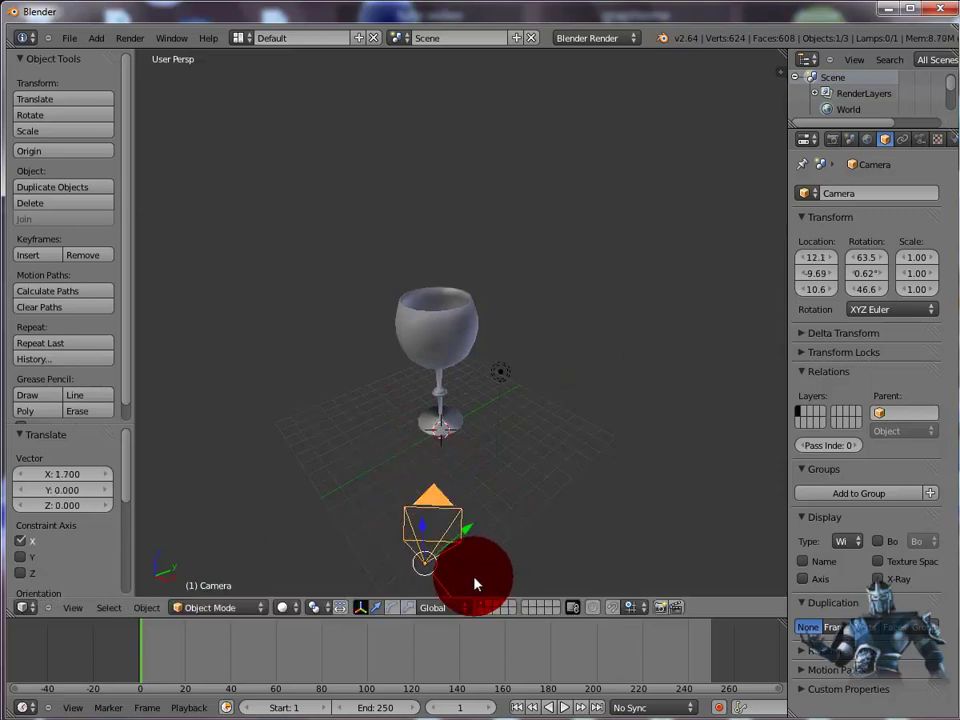
{"action": "key", "text": "F12"}
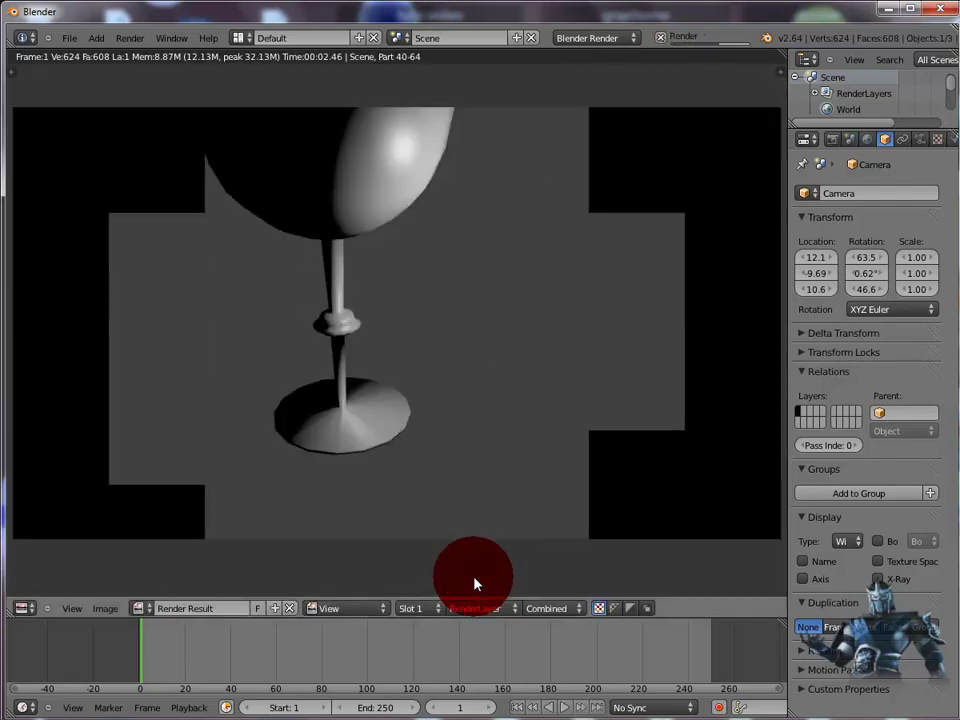
{"action": "key", "text": "Escape"}
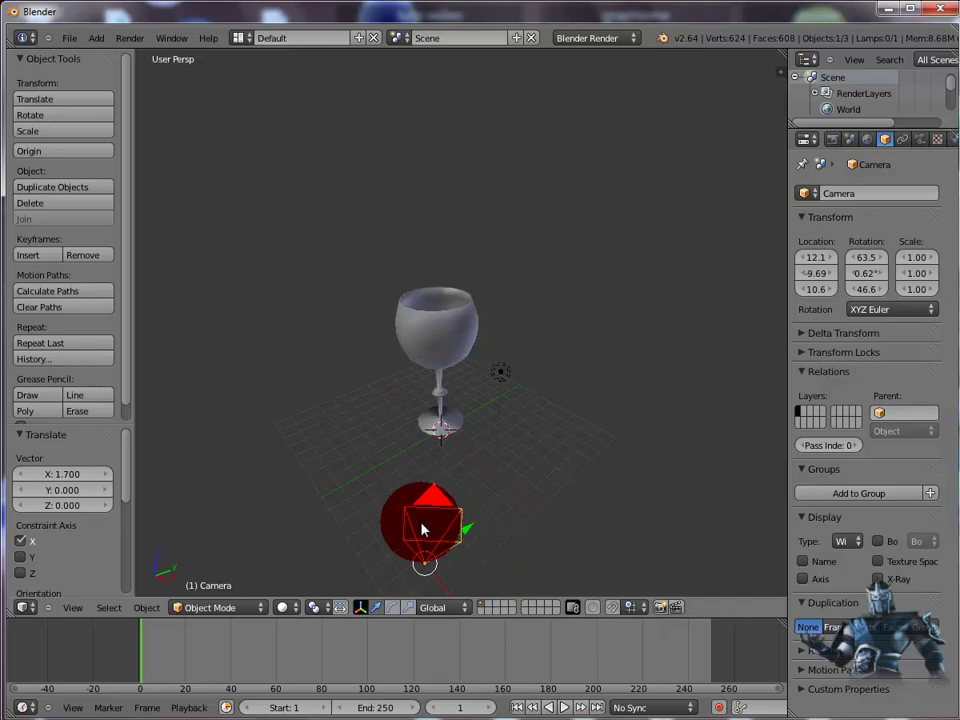
Step: Raise the camera about 1.72 units along Z and render the scene to check the framing
{"action": "key", "text": "g"}
{"action": "key", "text": "z"}
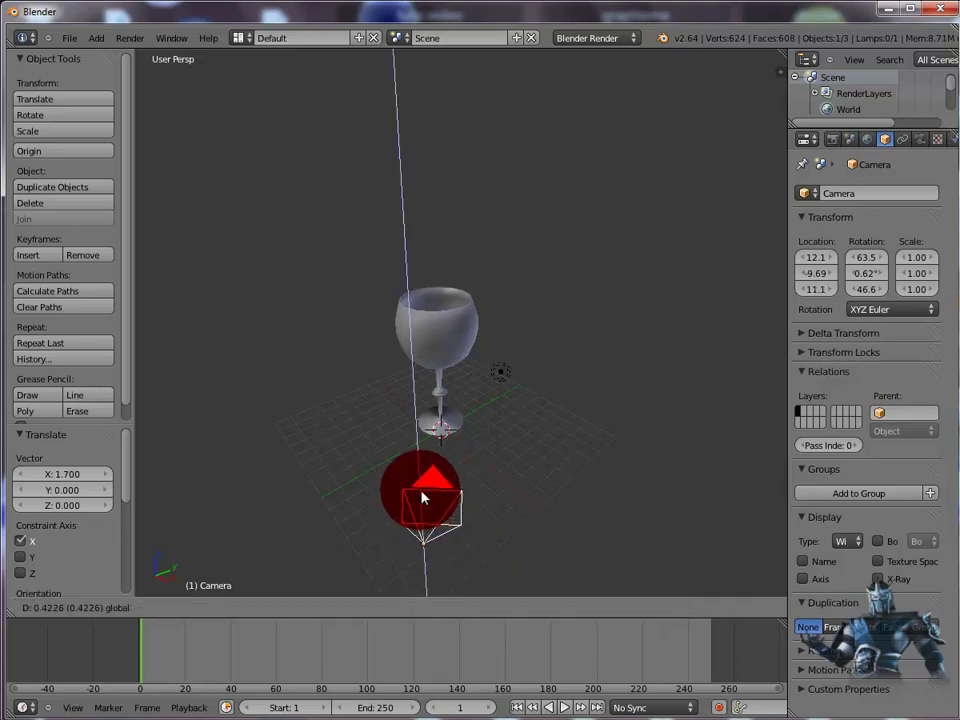
{"action": "left_click", "coordinate": [425, 439]}
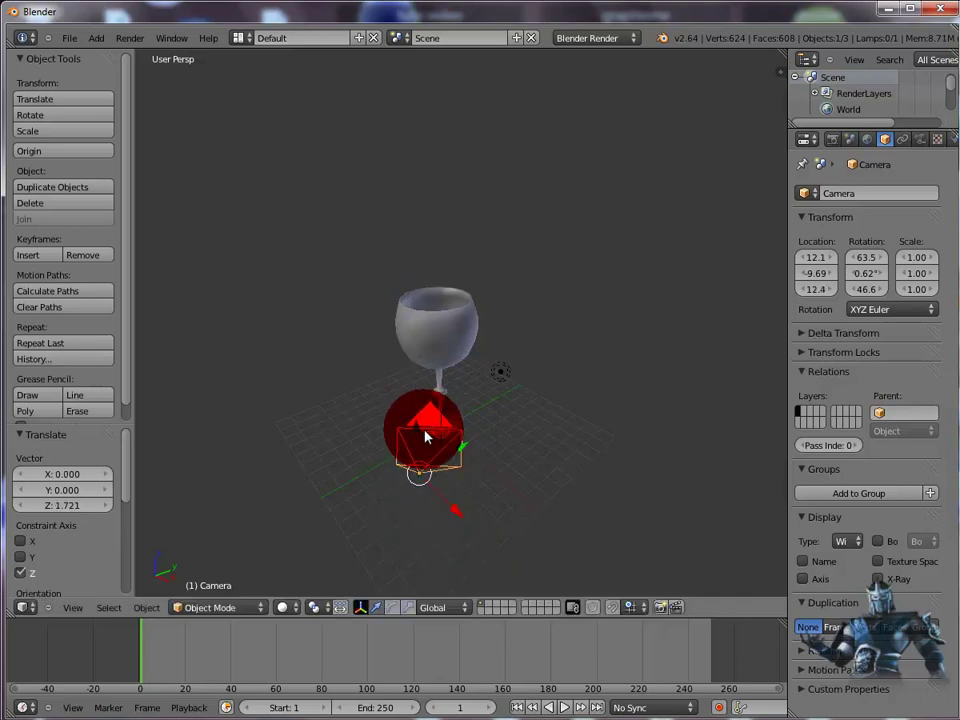
{"action": "key", "text": "F12"}
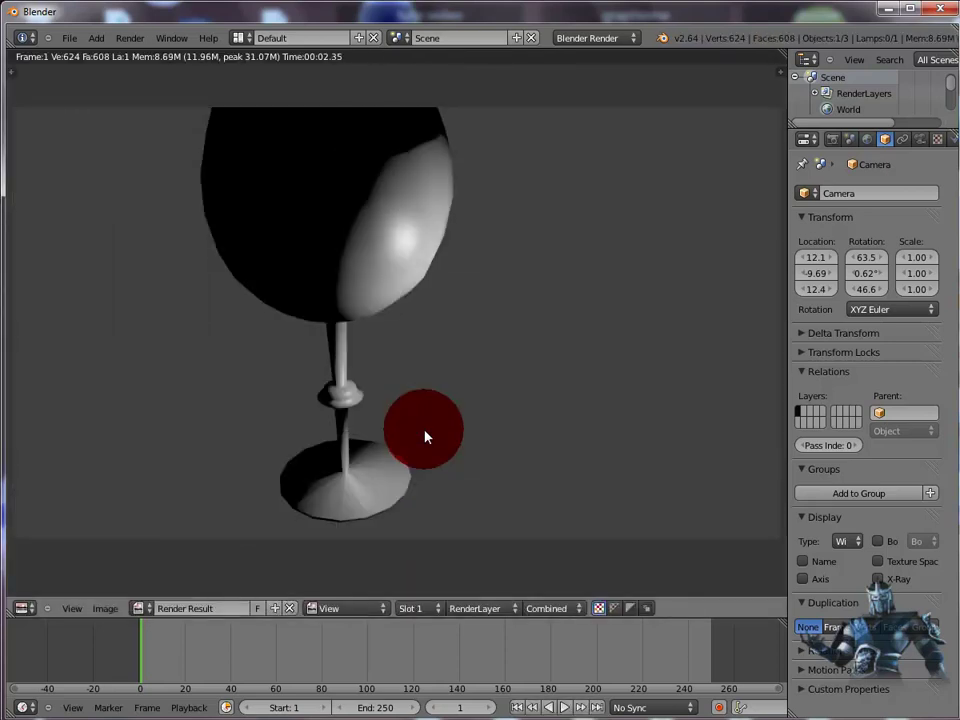
{"action": "key", "text": "Escape"}
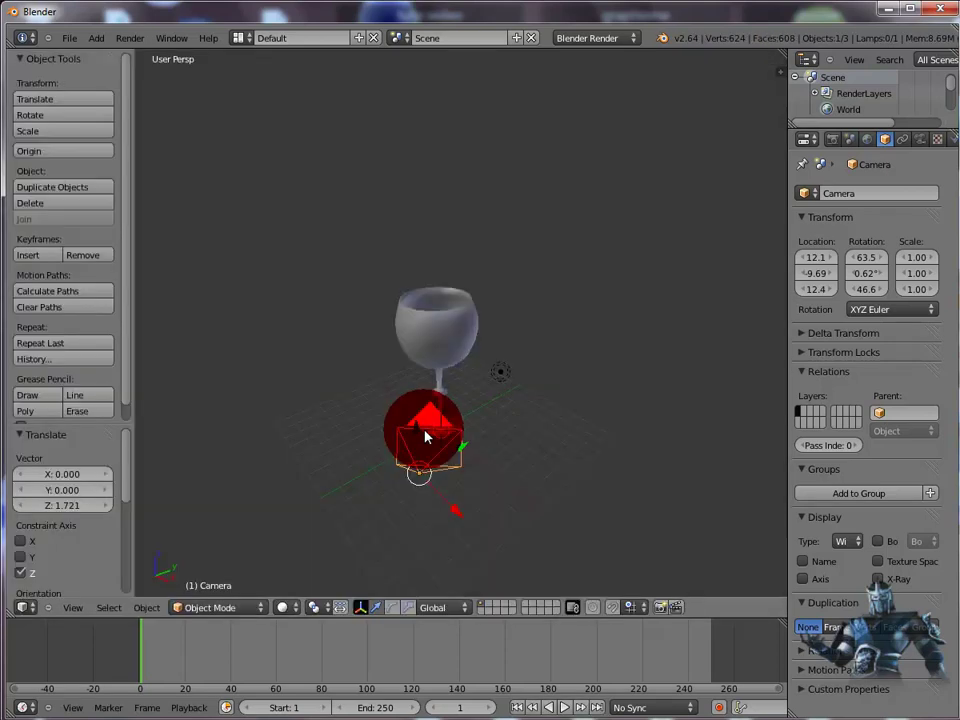
Step: Move the camera about -1.2 units along Y and 1.55 units along X, and render the scene
{"action": "key", "text": "g"}
{"action": "key", "text": "y"}
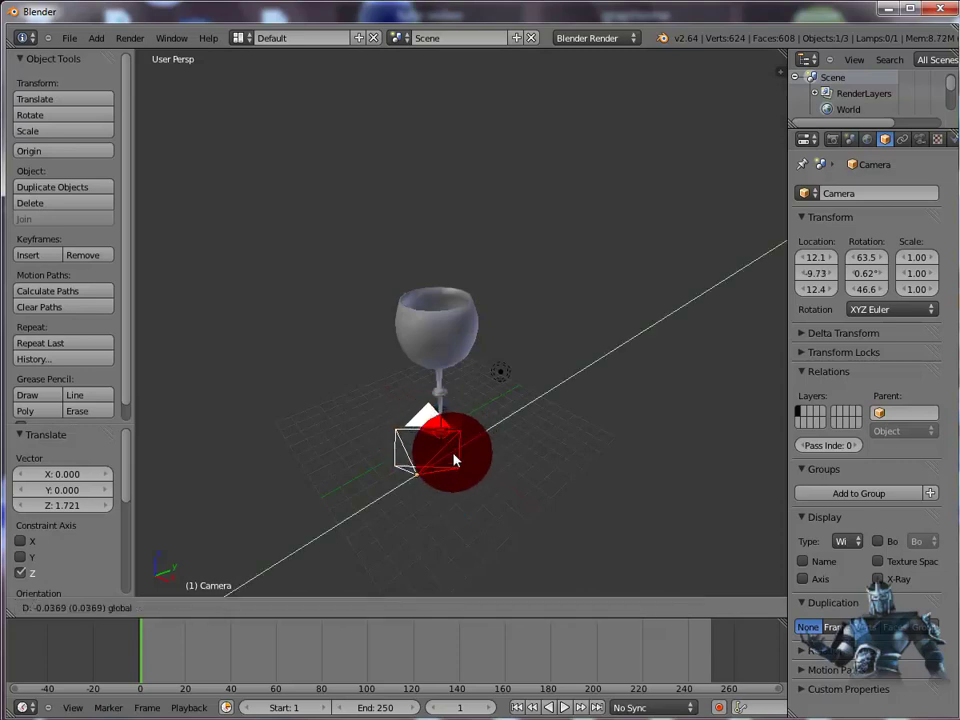
{"action": "left_click", "coordinate": [380, 552]}
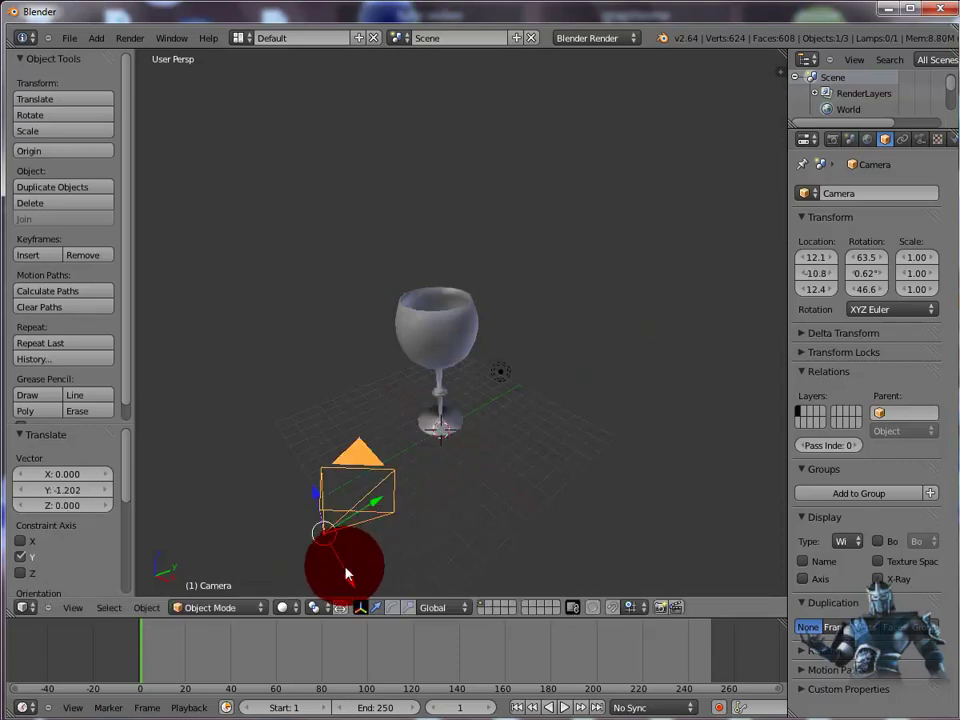
{"action": "key", "text": "g"}
{"action": "key", "text": "x"}
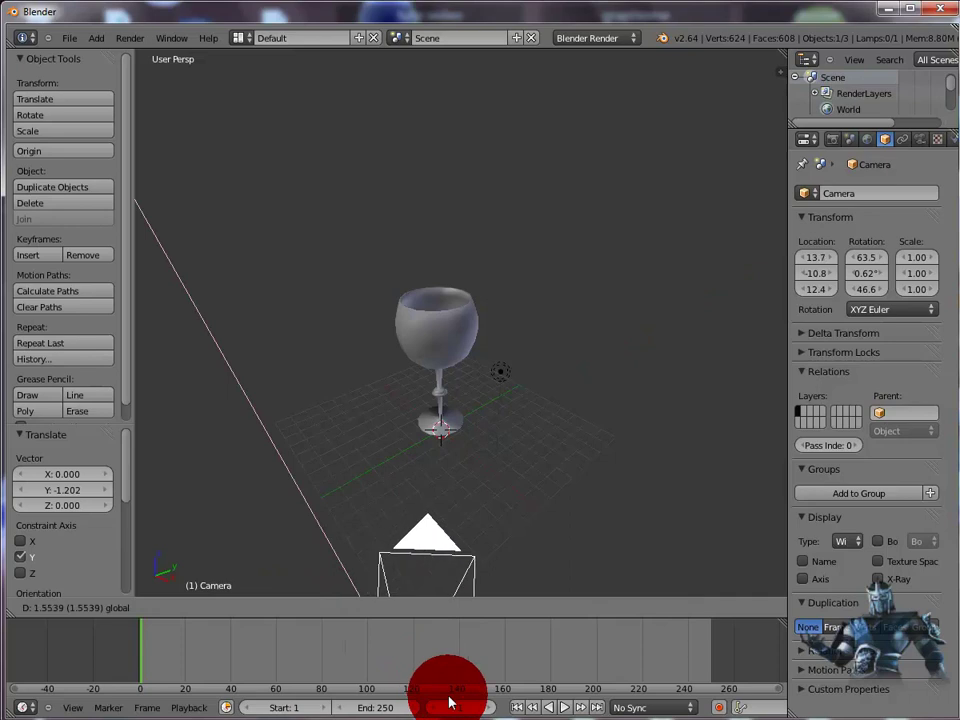
{"action": "left_click", "coordinate": [440, 700]}
{"action": "key", "text": "F12"}
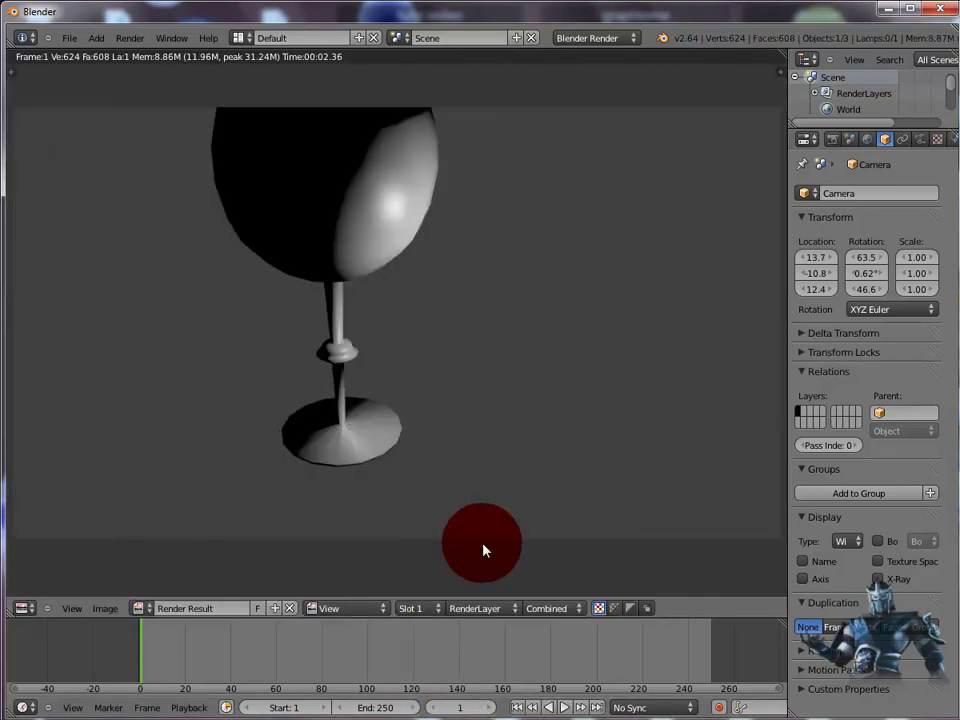
{"action": "key", "text": "Escape"}
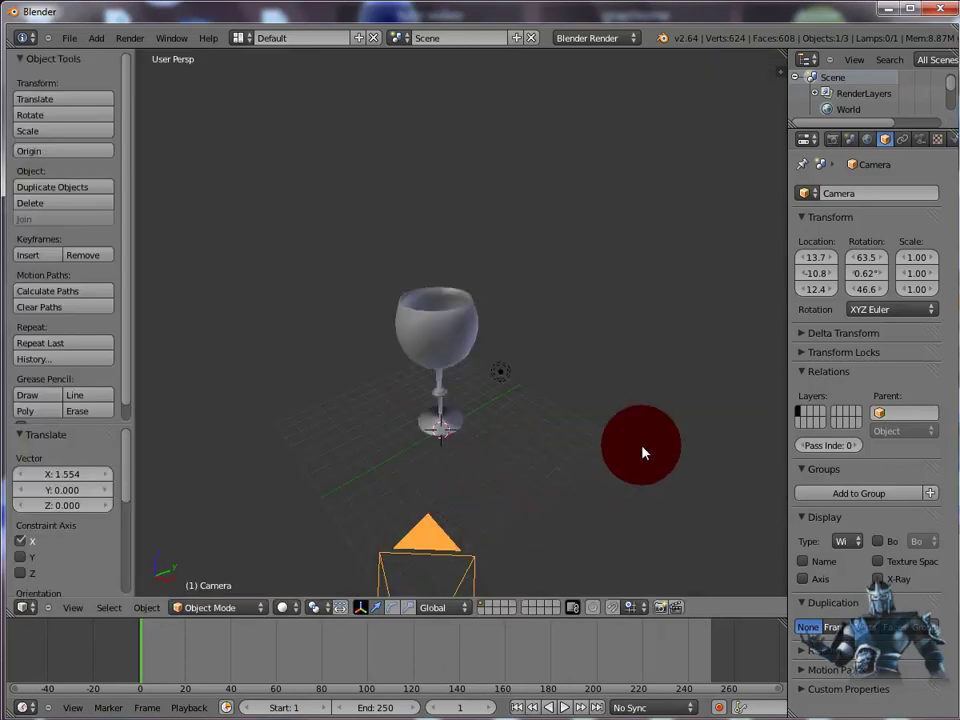
Step: Tilt the camera upward with a free trackball rotation to about 72.1° on X and 47.3° on Z, and make a test render
{"action": "middle_click_drag", "start_coordinate": [643, 451], "coordinate": [645, 411]}
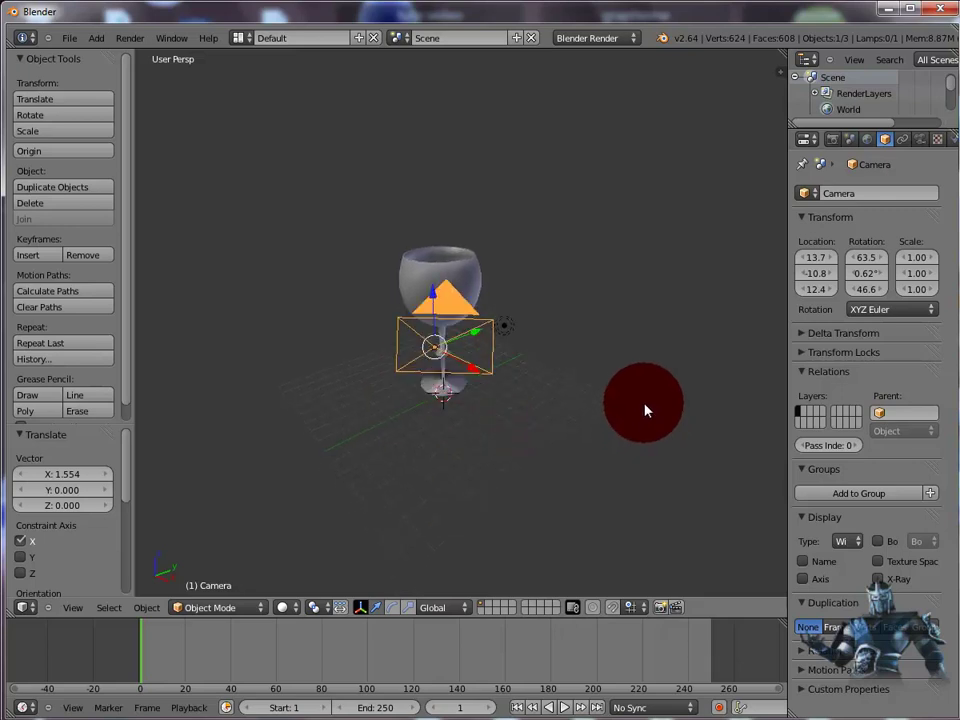
{"action": "left_click", "coordinate": [396, 606]}
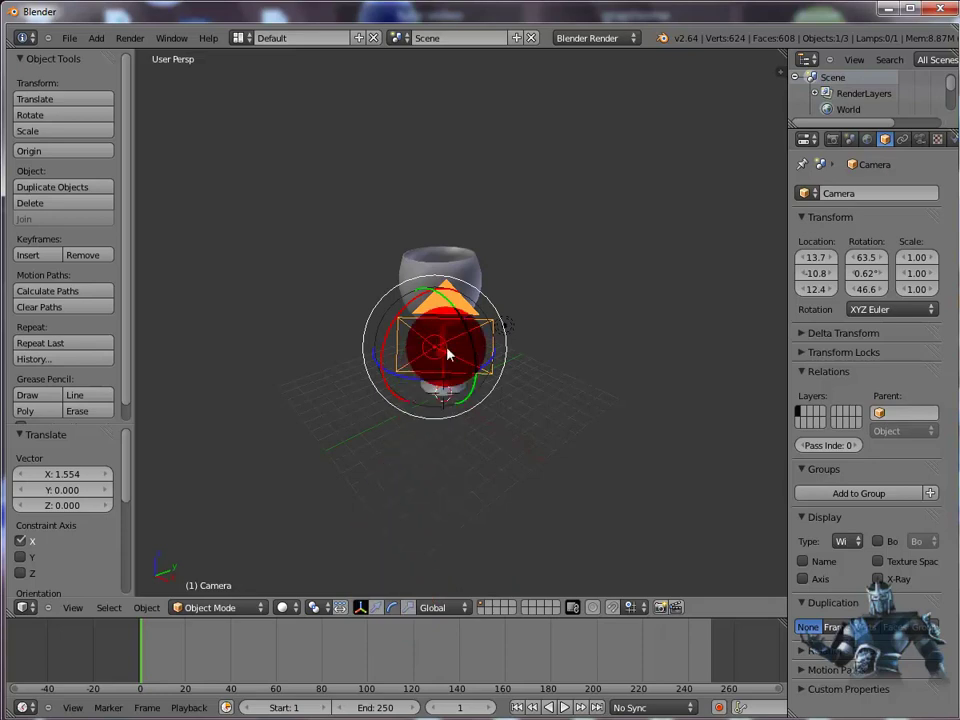
{"action": "left_click_drag", "start_coordinate": [444, 319], "coordinate": [435, 353]}
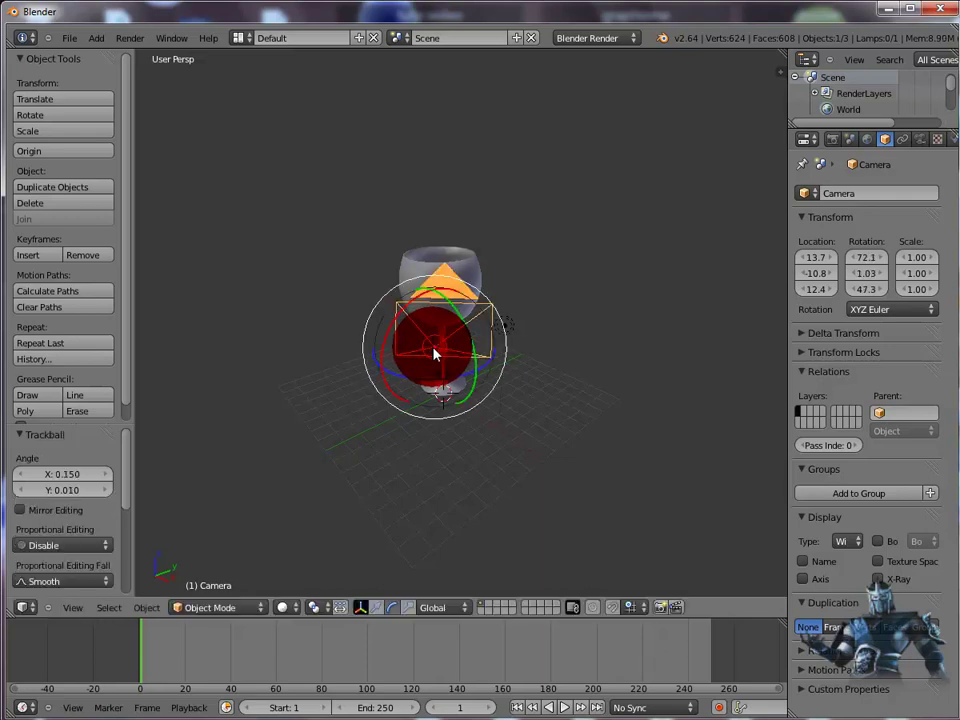
{"action": "key", "text": "F12"}
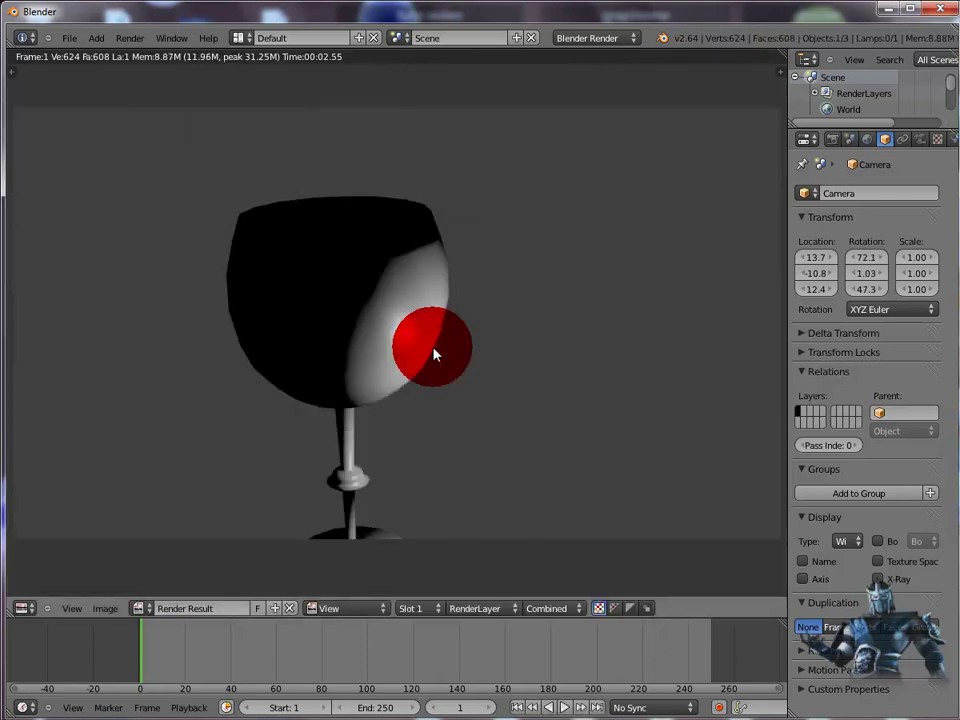
{"action": "key", "text": "Escape"}
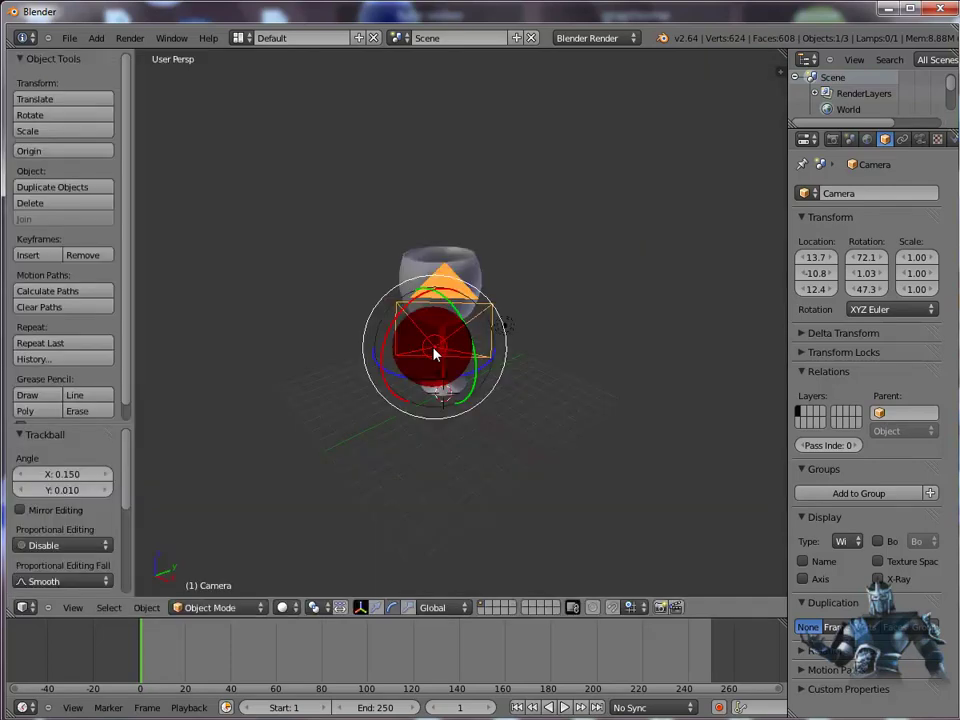
Step: Lower the camera along Z in two moves of about 0.28 and 0.31 units, making a test render after each
{"action": "left_click", "coordinate": [377, 607]}
{"action": "left_click_drag", "start_coordinate": [435, 294], "coordinate": [431, 322]}
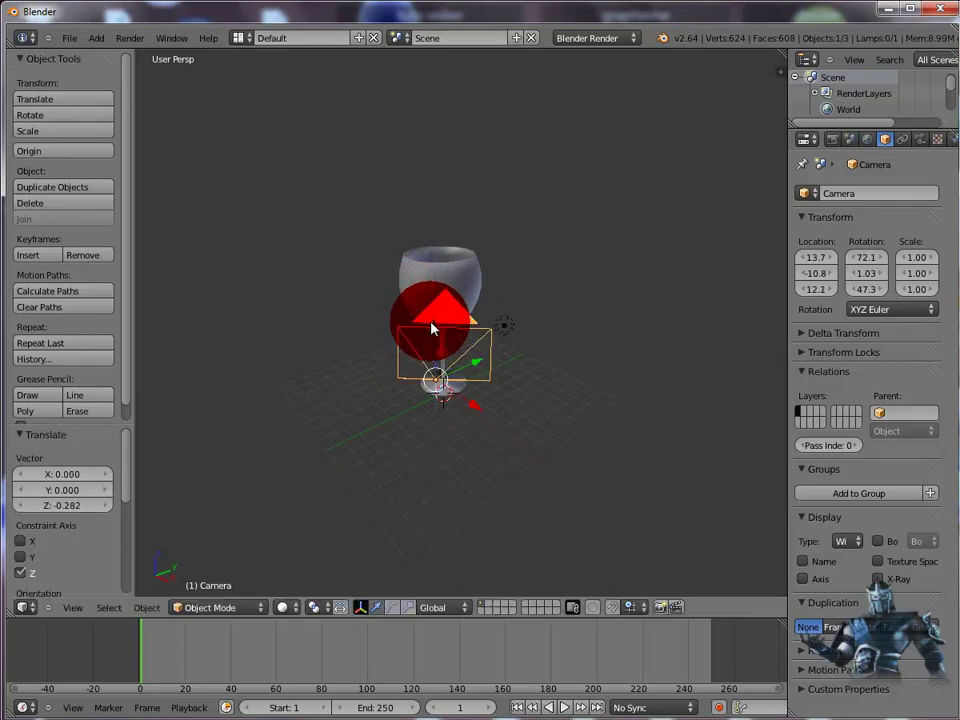
{"action": "key", "text": "F12"}
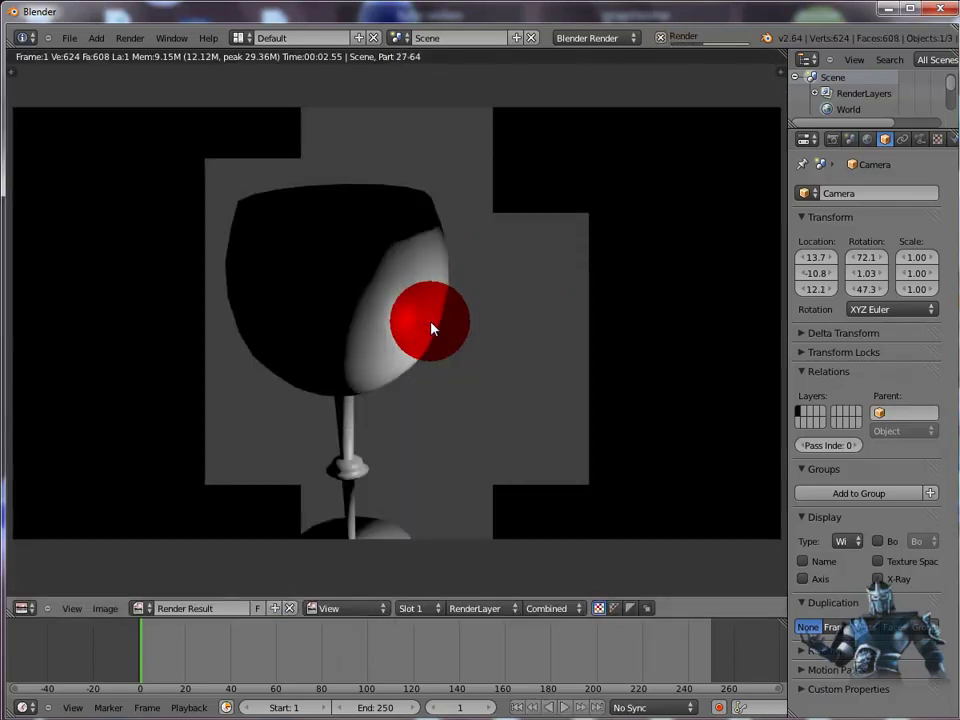
{"action": "key", "text": "Escape"}
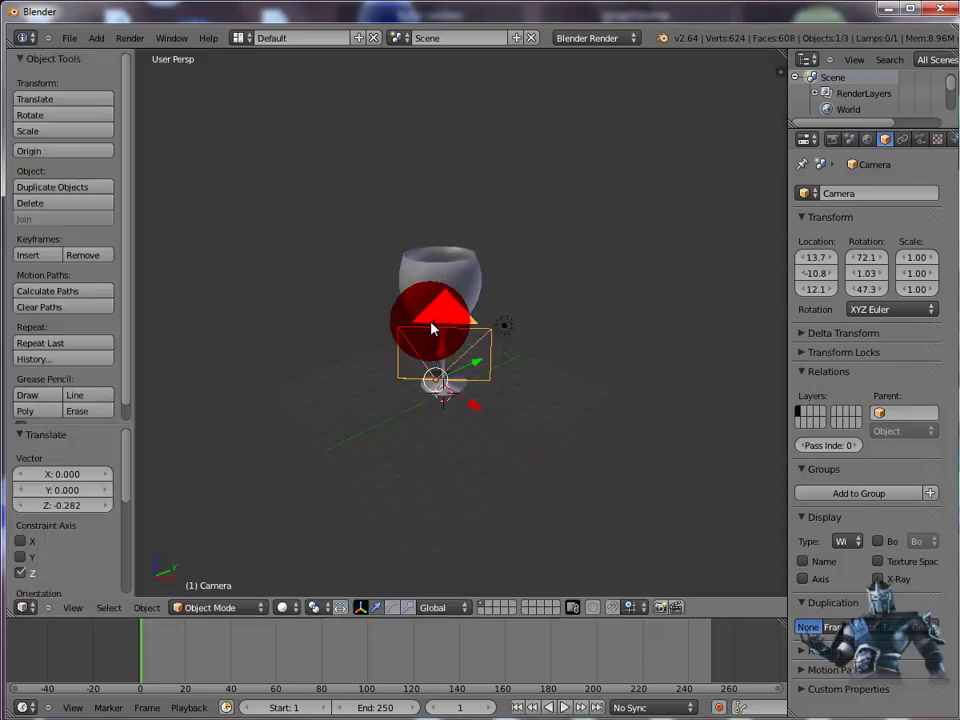
{"action": "left_click_drag", "start_coordinate": [432, 328], "coordinate": [432, 362]}
{"action": "key", "text": "F12"}
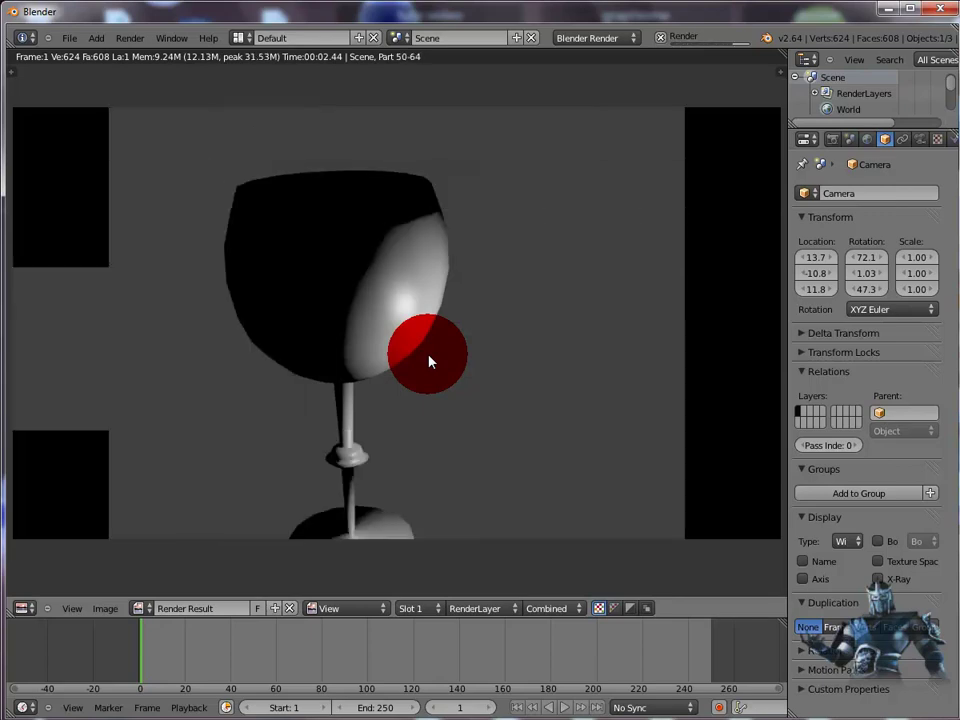
{"action": "key", "text": "Escape"}
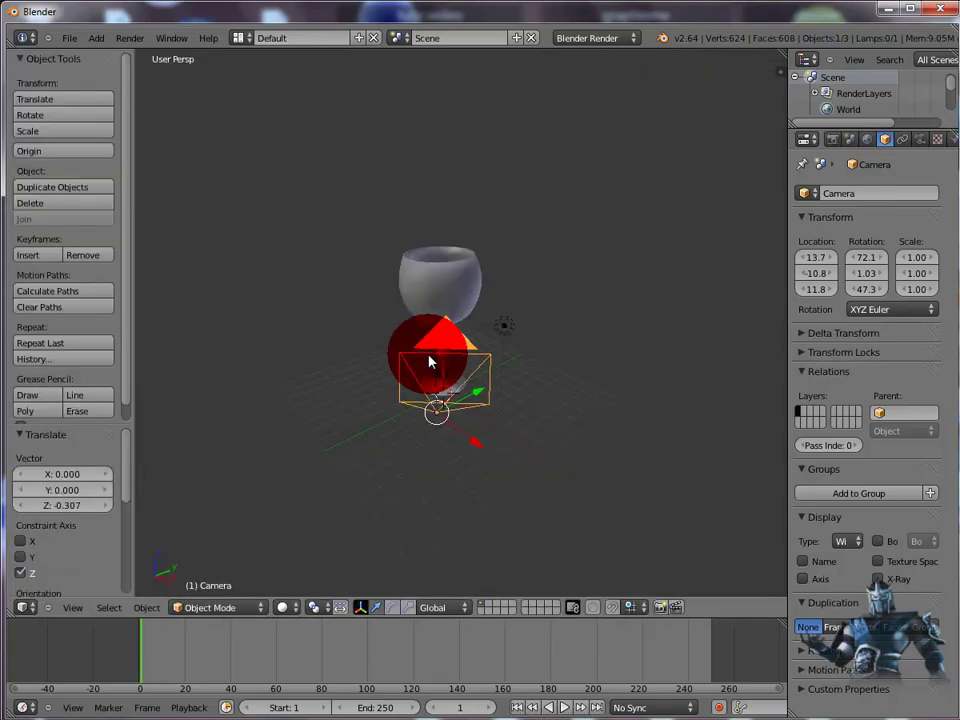
Step: Lower the camera about 0.35 units along Z and render the scene
{"action": "key", "text": "g"}
{"action": "key", "text": "z"}
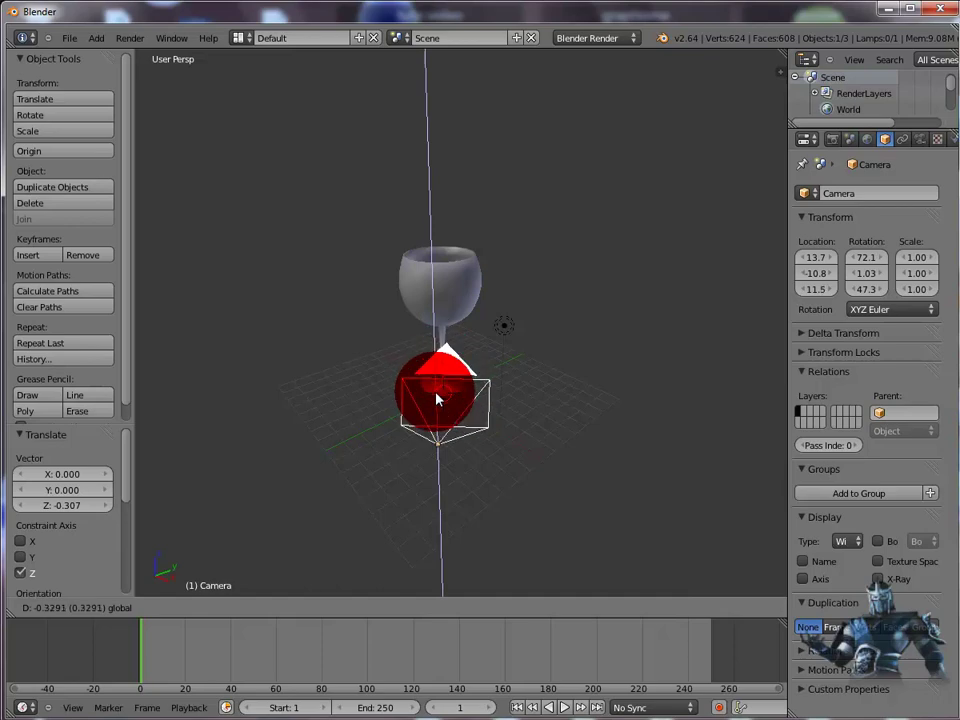
{"action": "left_click", "coordinate": [436, 399]}
{"action": "key", "text": "F12"}
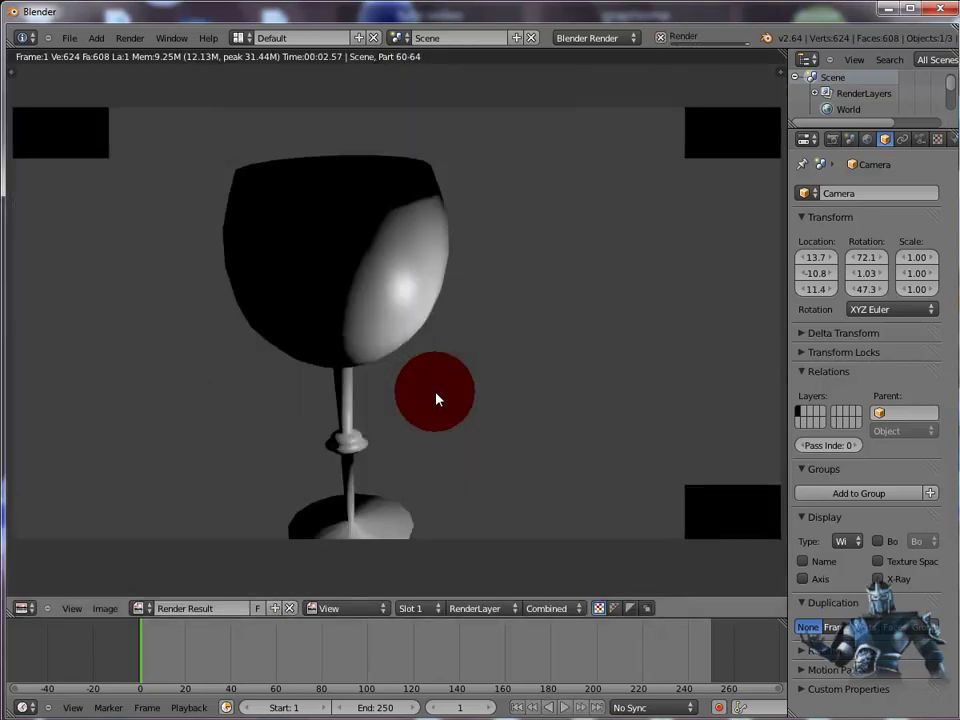
{"action": "key", "text": "Escape"}
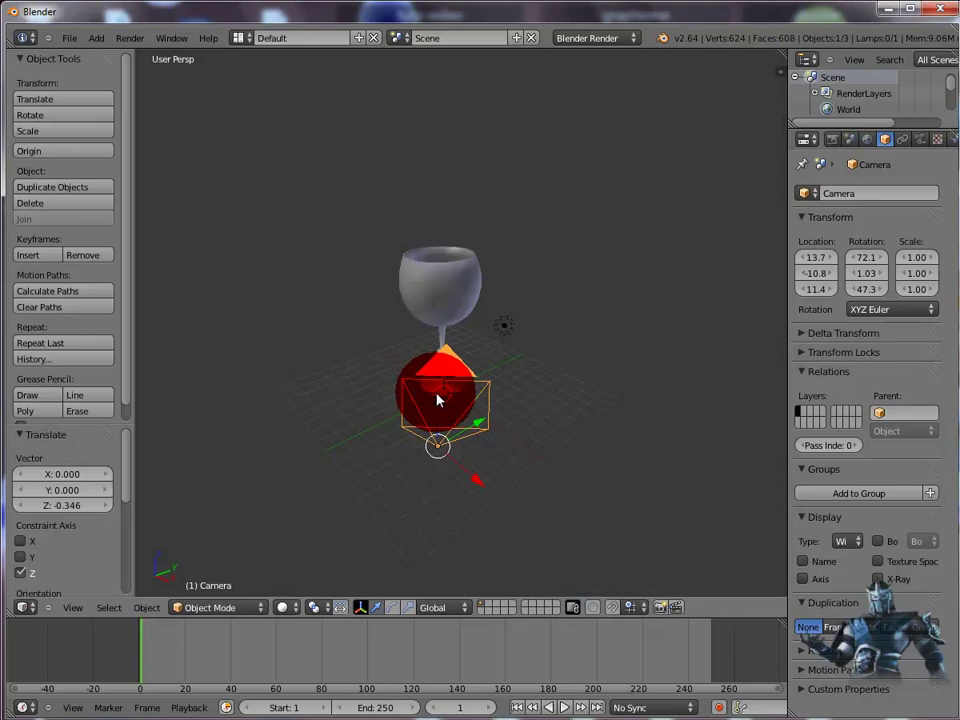
Step: Move the camera about -0.67 units along Y and 0.81 units along X, and render the goblet
{"action": "key", "text": "g"}
{"action": "key", "text": "y"}
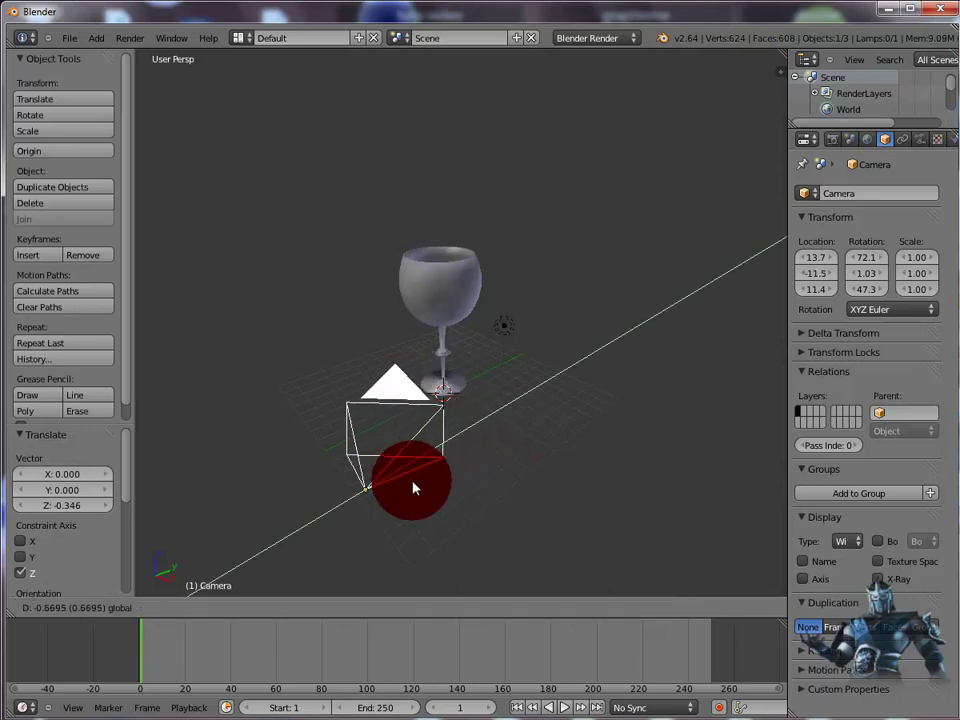
{"action": "left_click", "coordinate": [413, 487]}
{"action": "key", "text": "g"}
{"action": "key", "text": "x"}
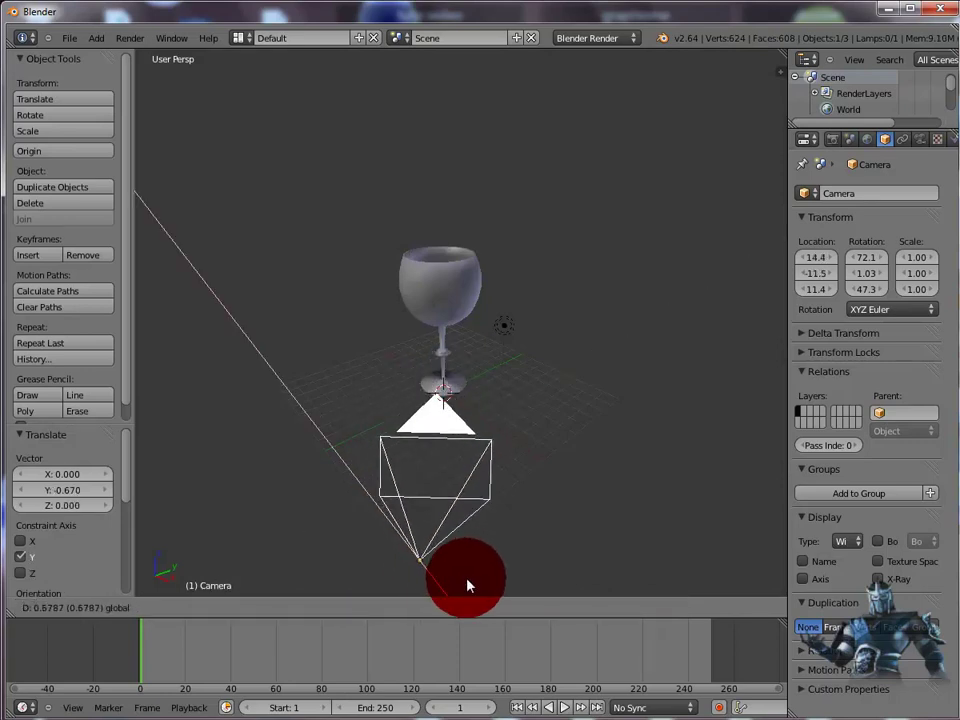
{"action": "left_click", "coordinate": [480, 580]}
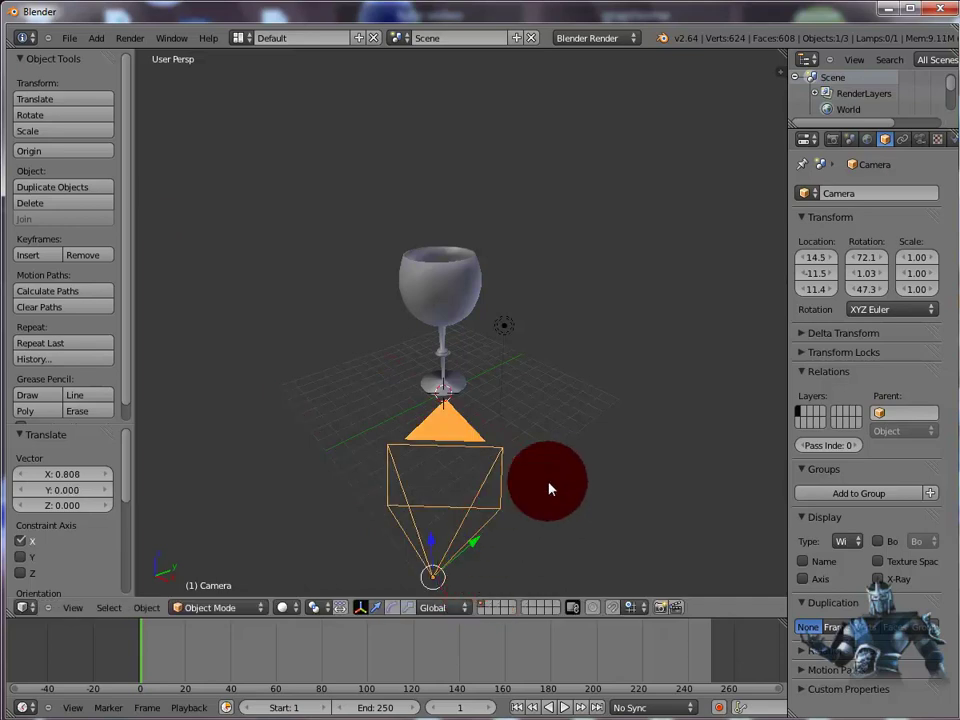
{"action": "key", "text": "F12"}
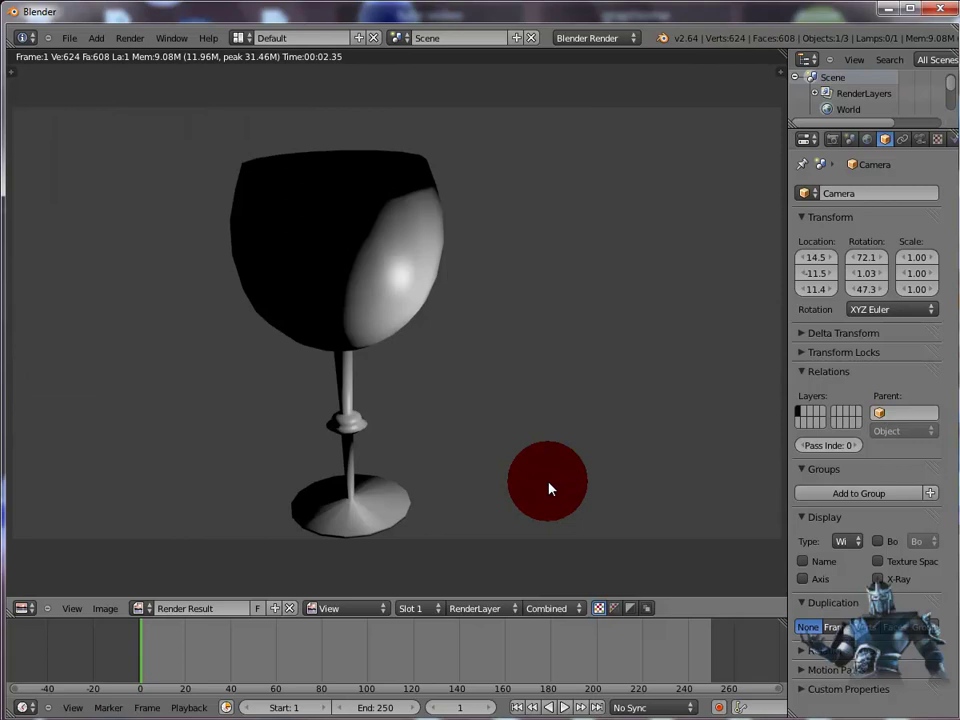
{"action": "key", "text": "Escape"}
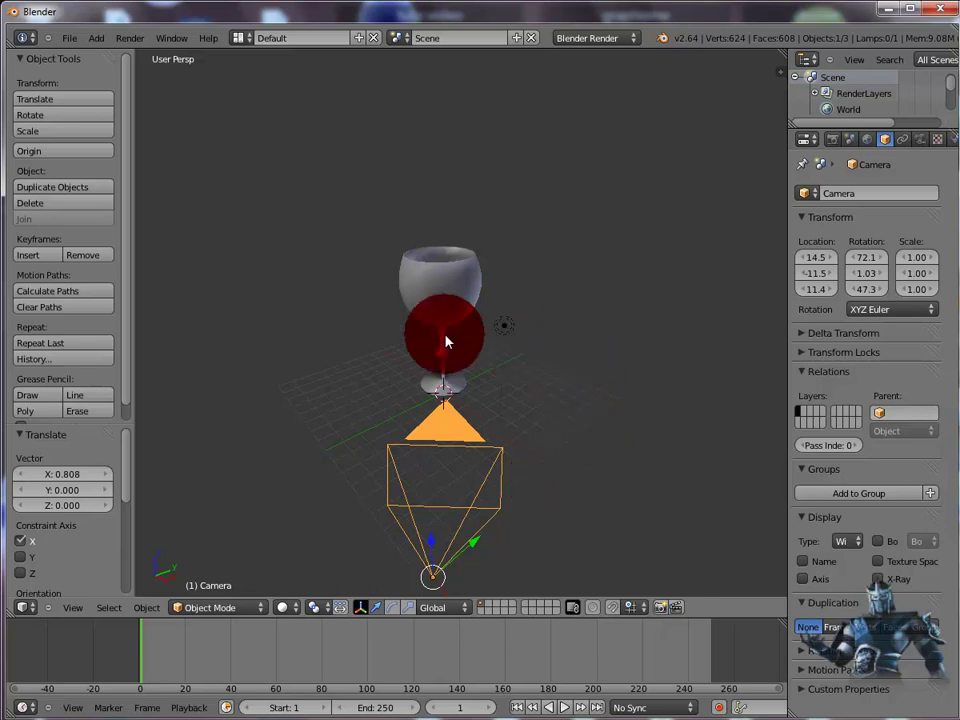
{"action": "scroll", "coordinate": [651, 420], "scroll_direction": "up", "scroll_amount": 2}
{"action": "scroll", "coordinate": [651, 420], "scroll_direction": "up", "scroll_amount": 3}
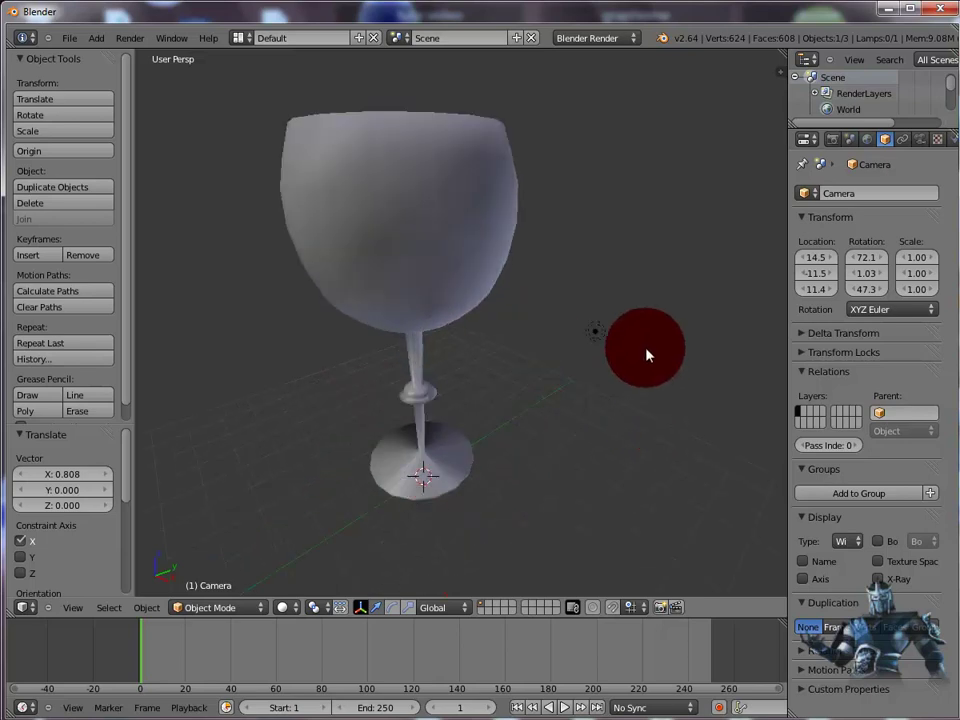
{"action": "middle_click_drag", "start_coordinate": [647, 339], "coordinate": [672, 412]}
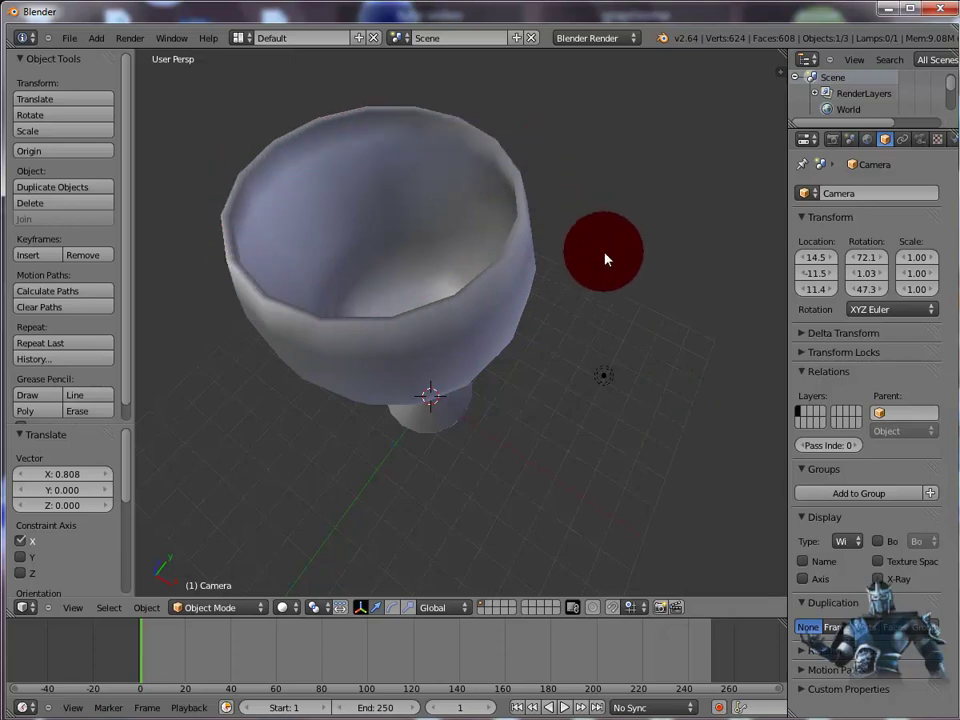
Step: Add a Subdivision Surface modifier to the goblet and set its shading to smooth
{"action": "left_click_drag", "start_coordinate": [788, 246], "coordinate": [746, 249]}
{"action": "right_click", "coordinate": [477, 290]}
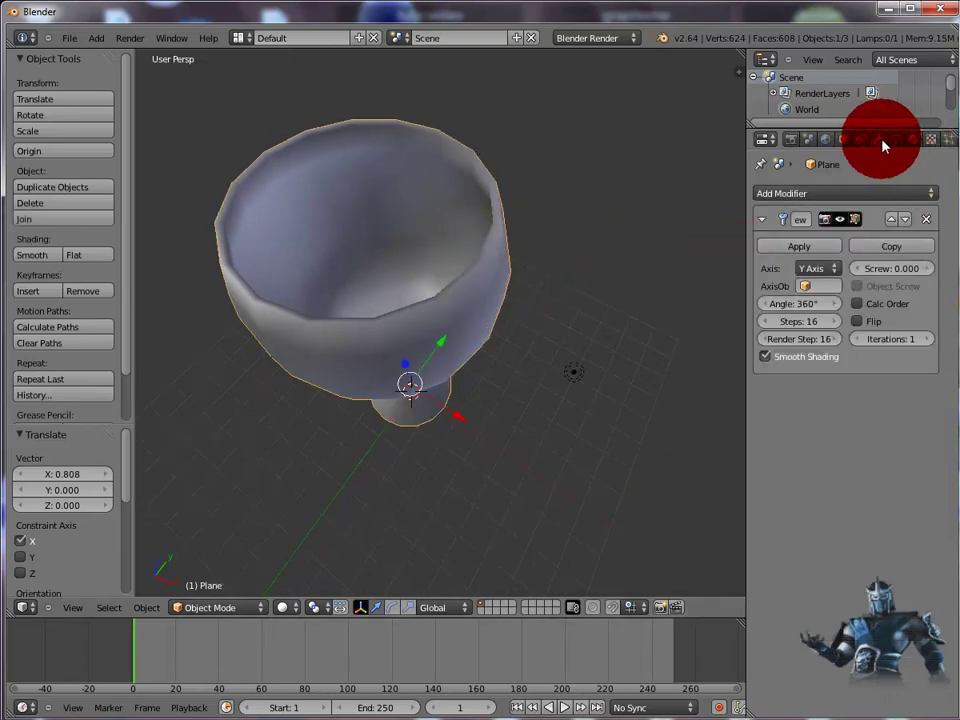
{"action": "left_click", "coordinate": [875, 195]}
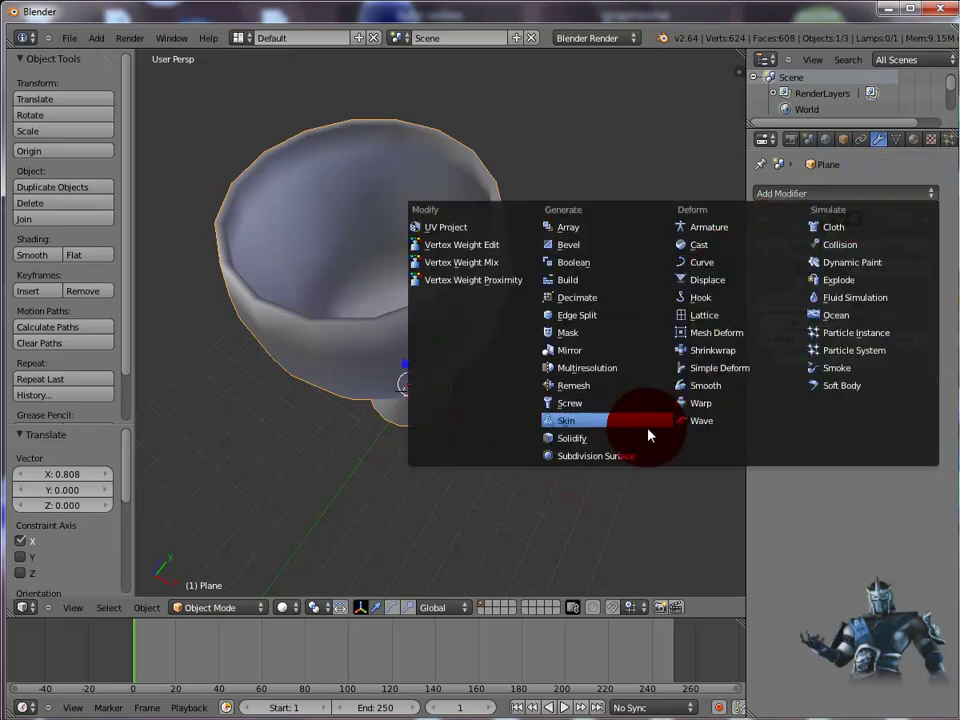
{"action": "left_click", "coordinate": [634, 456]}
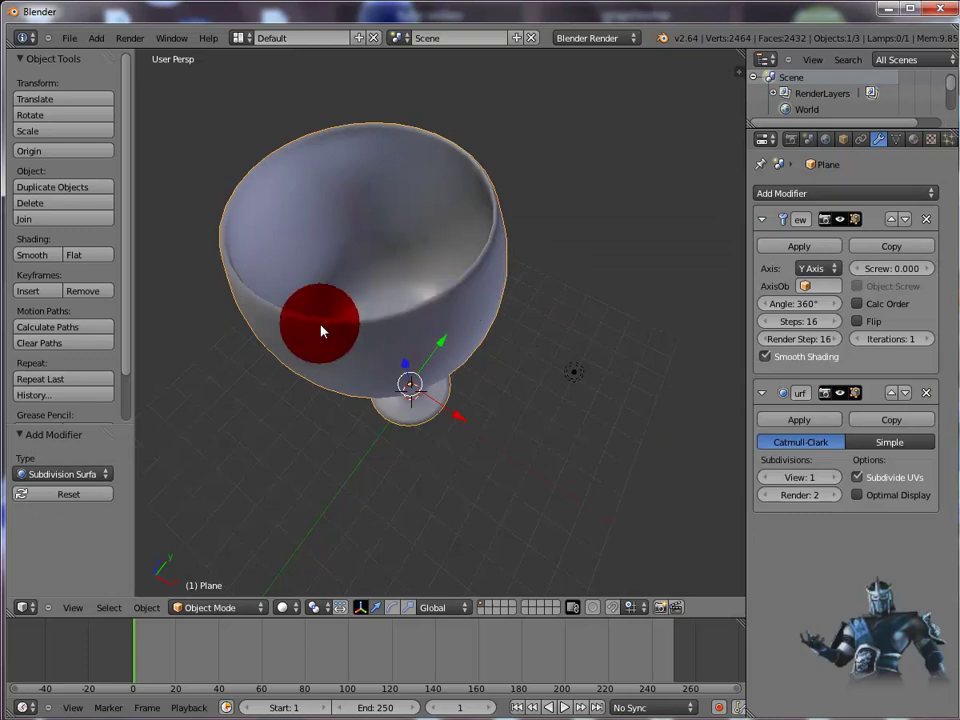
{"action": "left_click", "coordinate": [30, 260]}
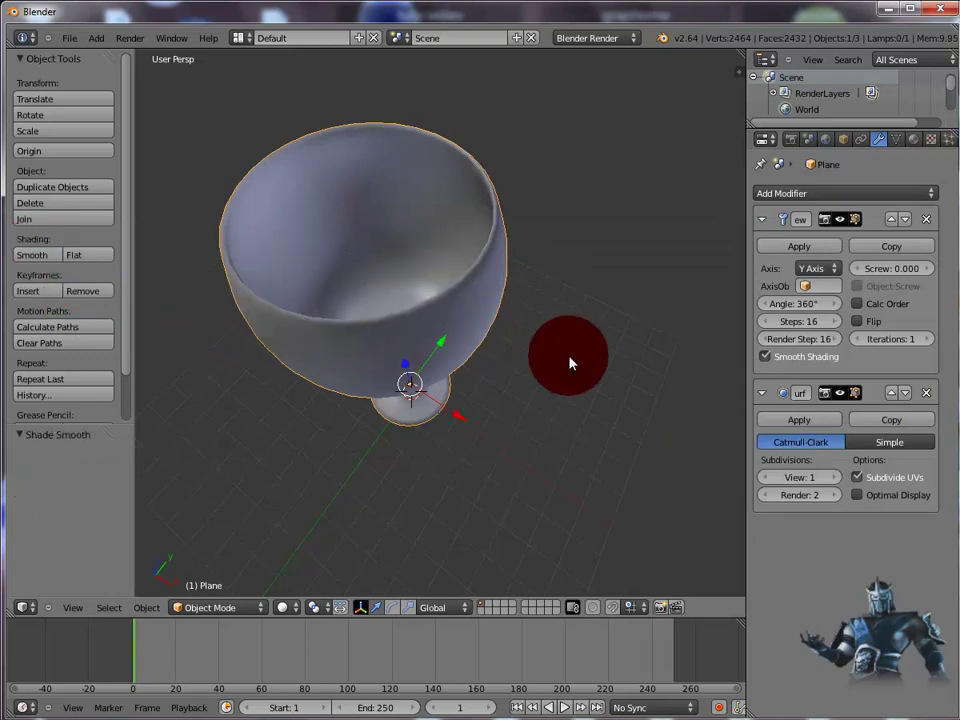
Step: Widen the goblet's foot by moving its outer profile vertex about 0.58 units along X in Edit Mode, and return to Object Mode
{"action": "middle_click_drag", "start_coordinate": [570, 363], "coordinate": [632, 259]}
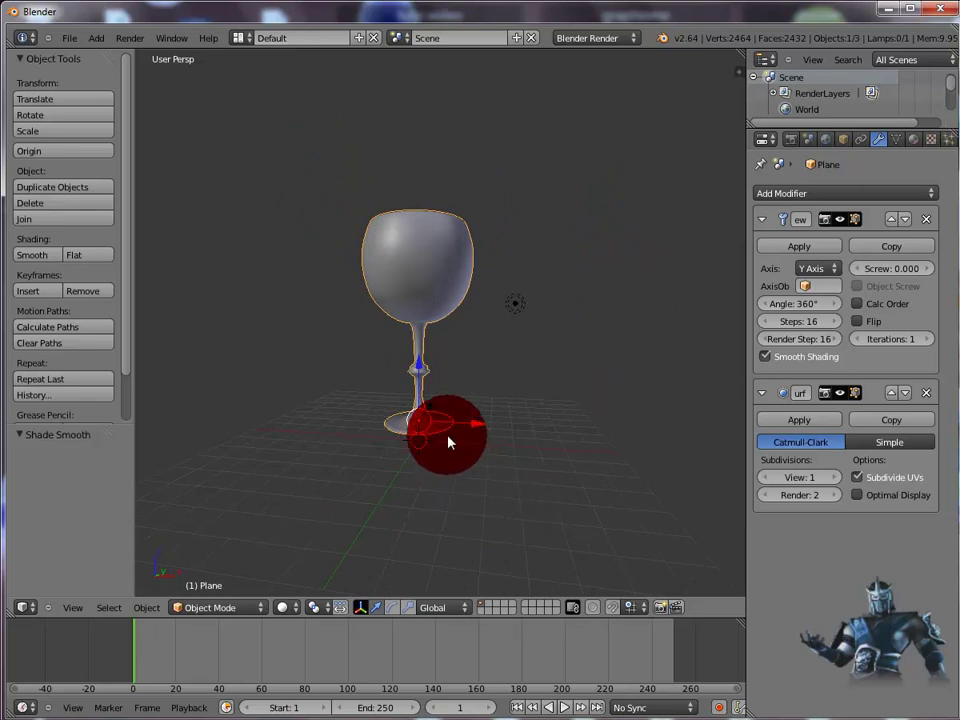
{"action": "left_click", "coordinate": [262, 609]}
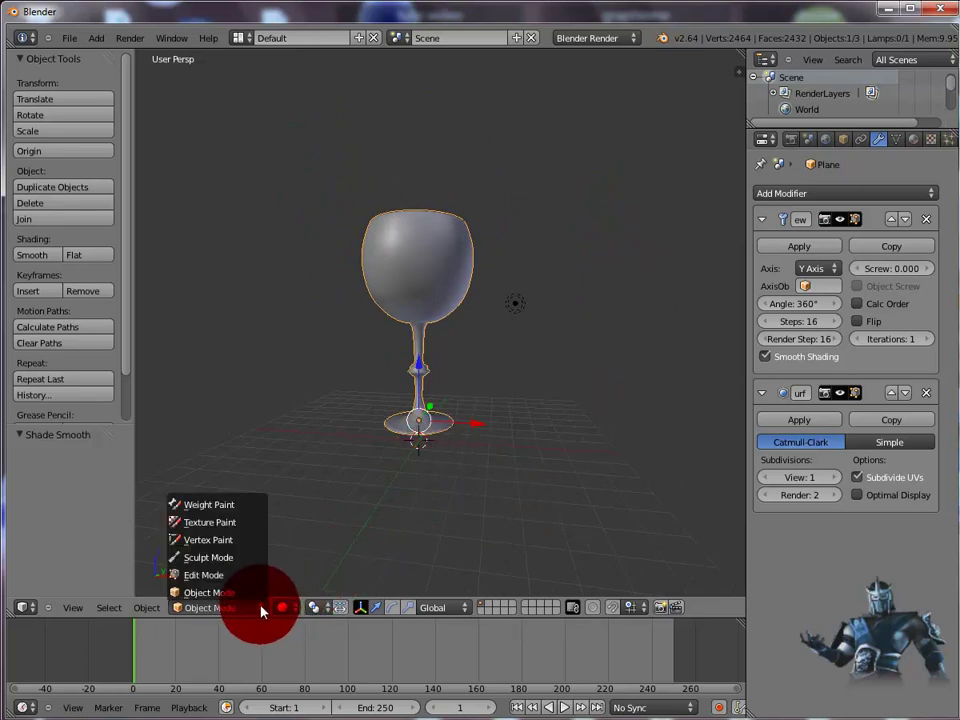
{"action": "left_click", "coordinate": [245, 575]}
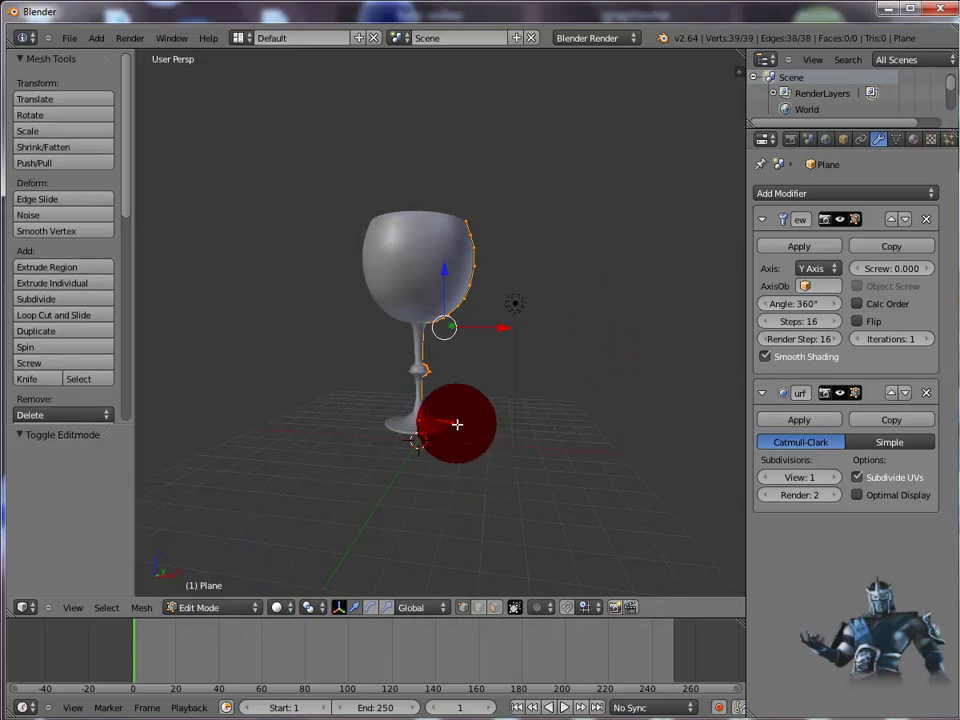
{"action": "right_click", "coordinate": [453, 424]}
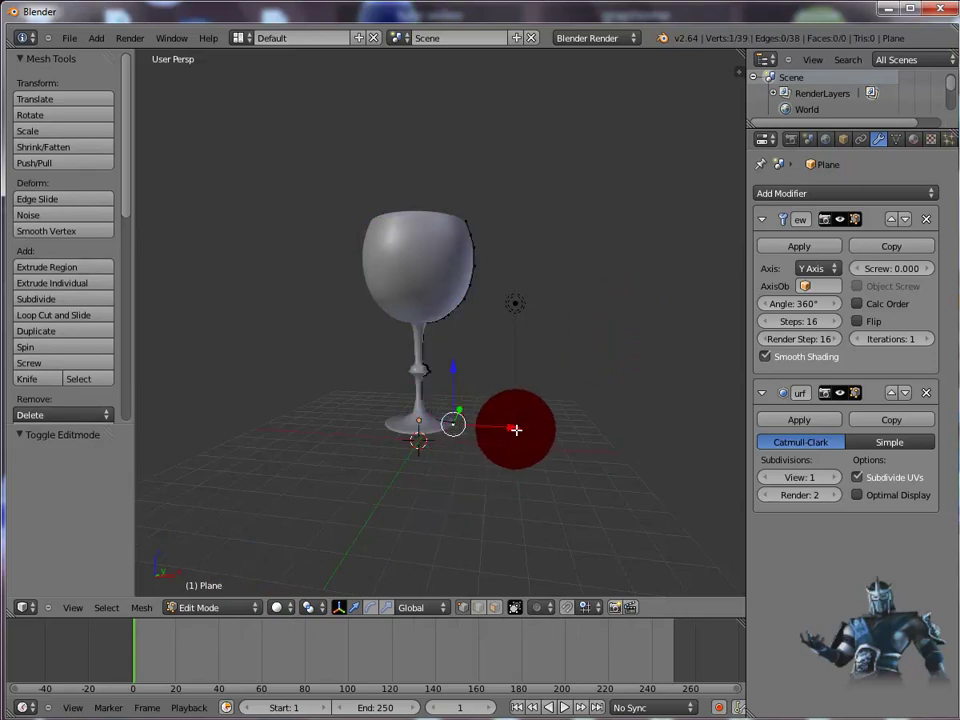
{"action": "left_click_drag", "start_coordinate": [515, 429], "coordinate": [531, 434]}
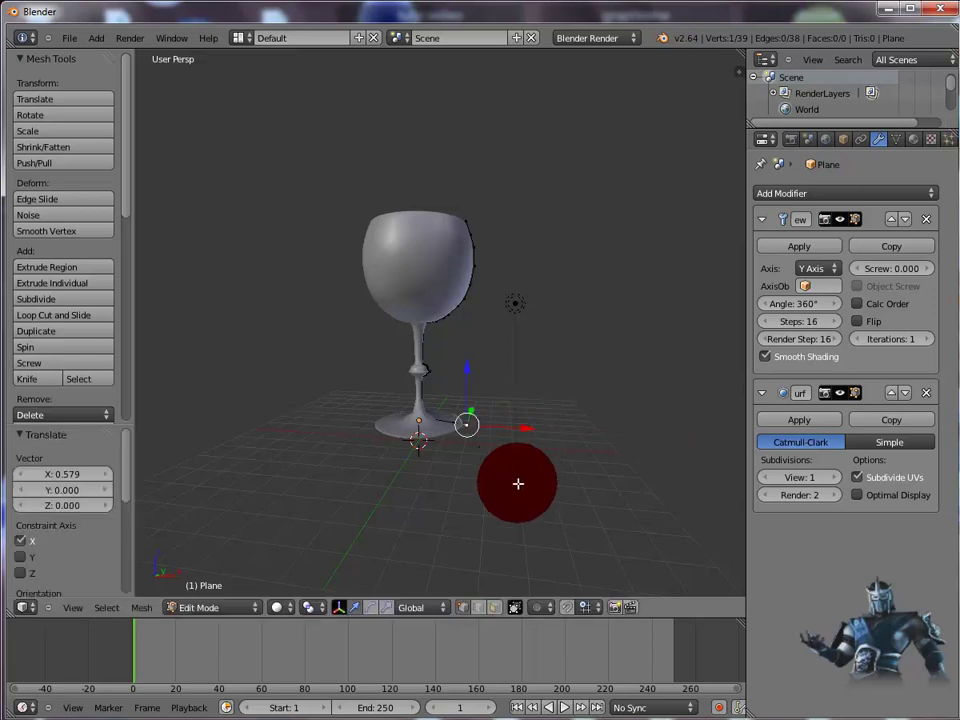
{"action": "left_click", "coordinate": [257, 610]}
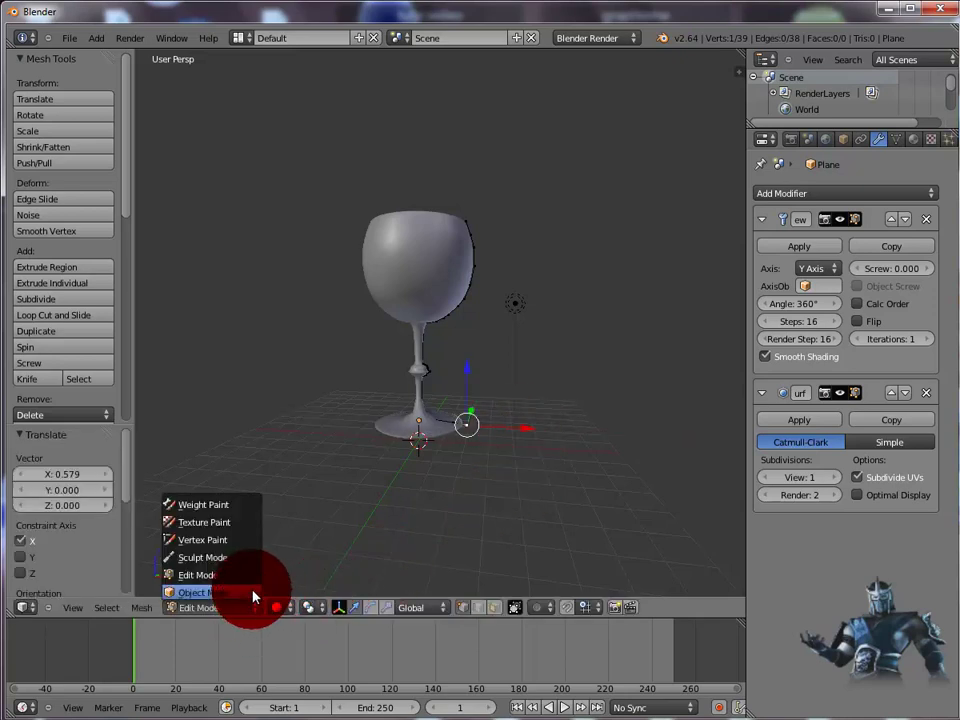
{"action": "left_click", "coordinate": [250, 590]}
Step: Add a floor plane under the goblet, scaling it about 7.37 times along Y and about 10.16 and 1.58 times along X
{"action": "mouse_move", "coordinate": [643, 469]}
{"action": "middle_mouse_down"}
{"action": "mouse_move", "coordinate": [647, 541]}
{"action": "mouse_move", "coordinate": [684, 563]}
{"action": "mouse_move", "coordinate": [649, 538]}
{"action": "mouse_move", "coordinate": [643, 484]}
{"action": "mouse_move", "coordinate": [662, 478]}
{"action": "mouse_move", "coordinate": [660, 440]}
{"action": "middle_mouse_up"}
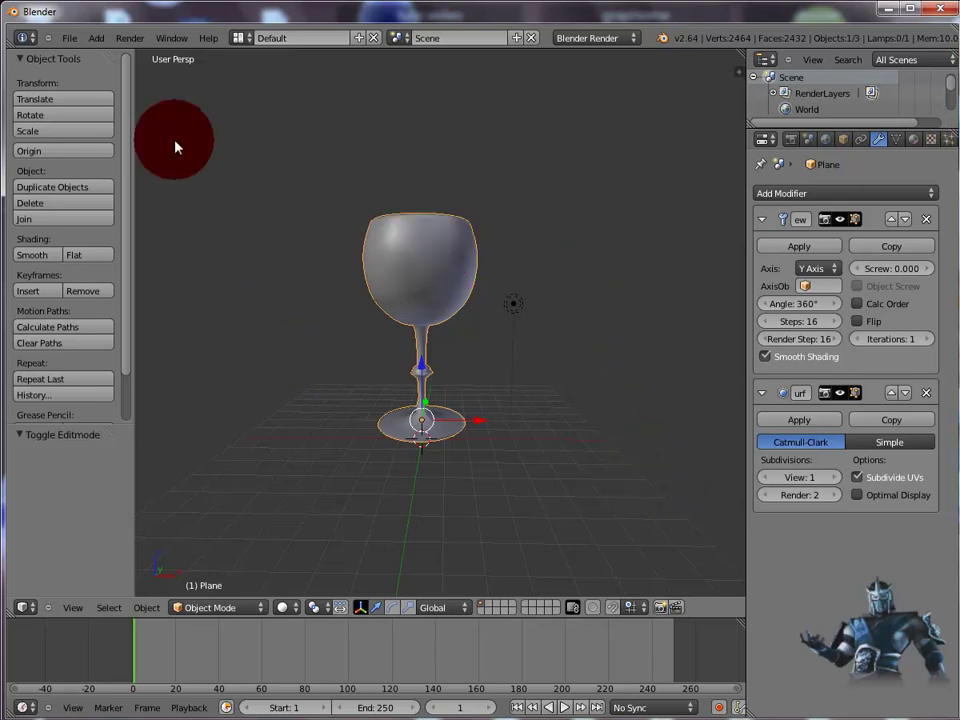
{"action": "left_click", "coordinate": [96, 38]}
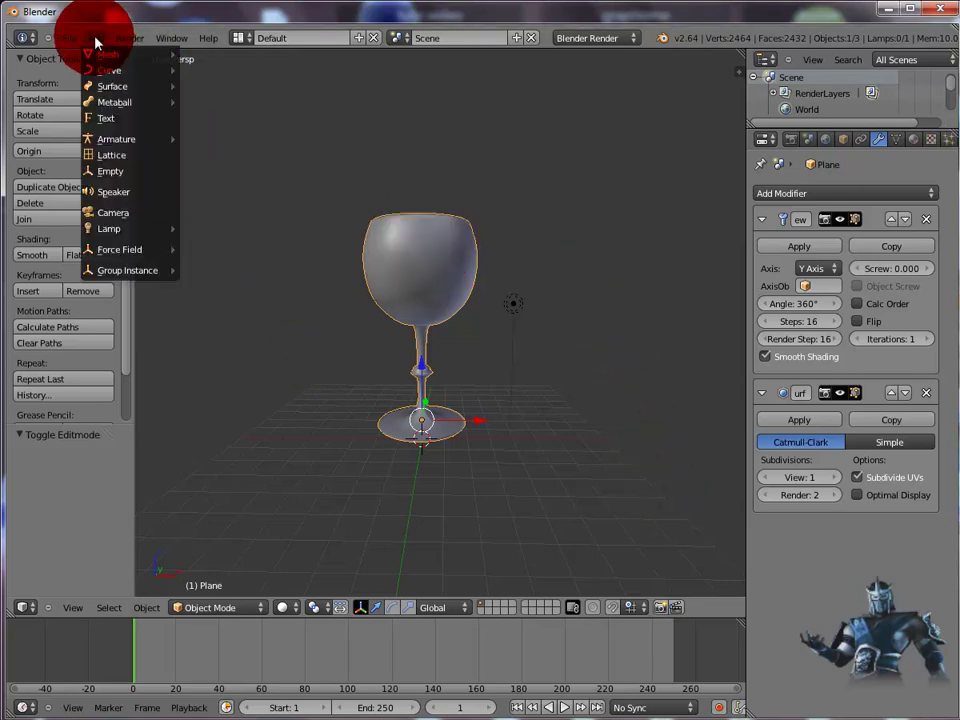
{"action": "mouse_move", "coordinate": [110, 54]}
{"action": "left_click", "coordinate": [210, 54]}
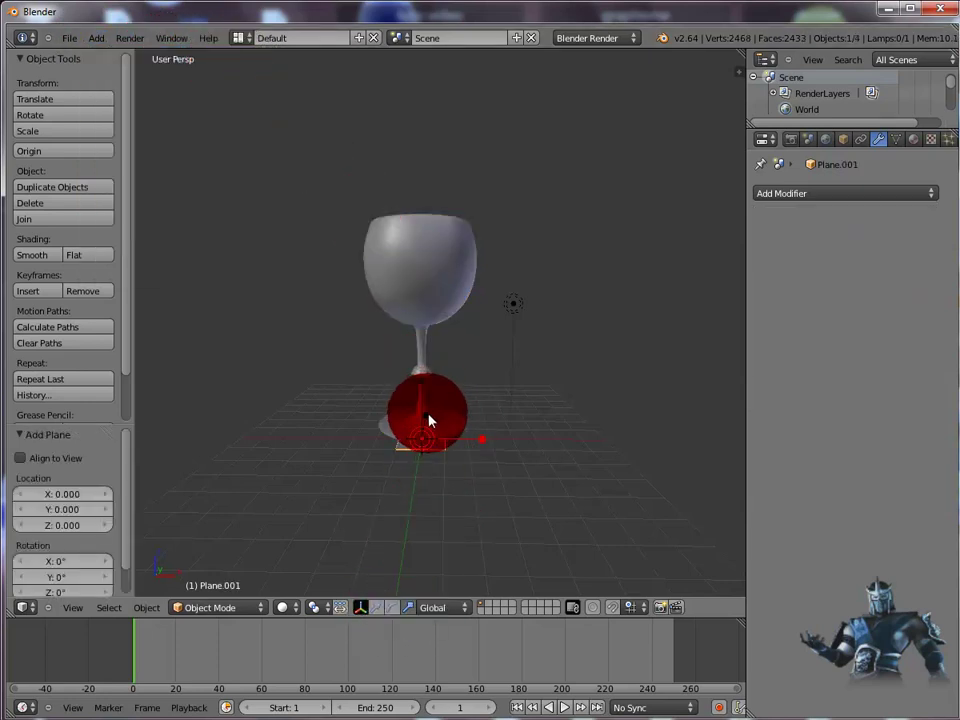
{"action": "key", "text": "s"}
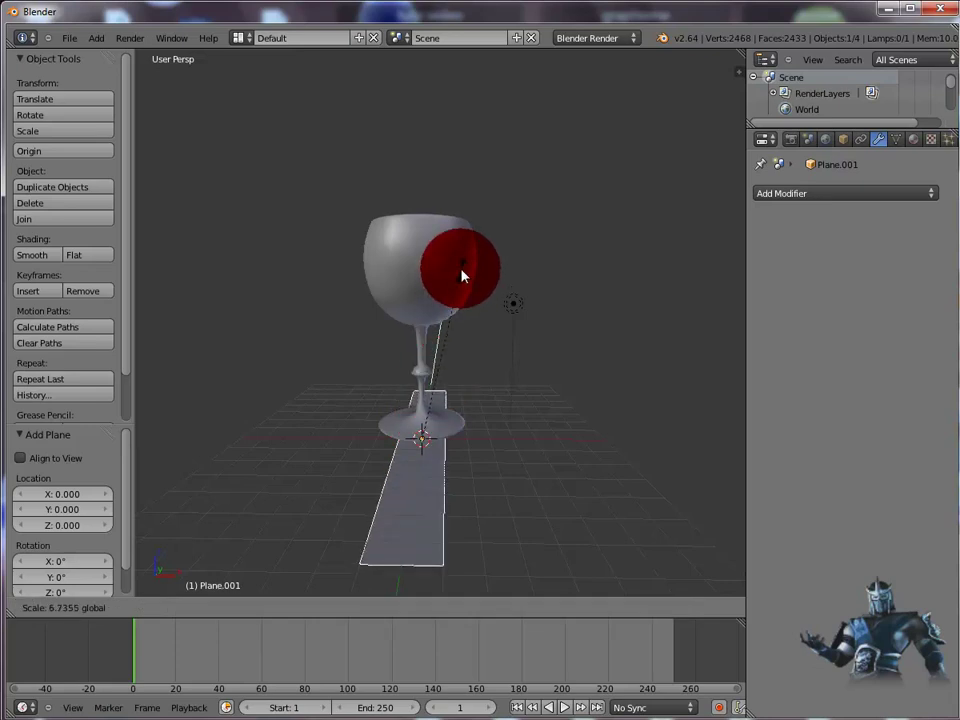
{"action": "left_click", "coordinate": [463, 262]}
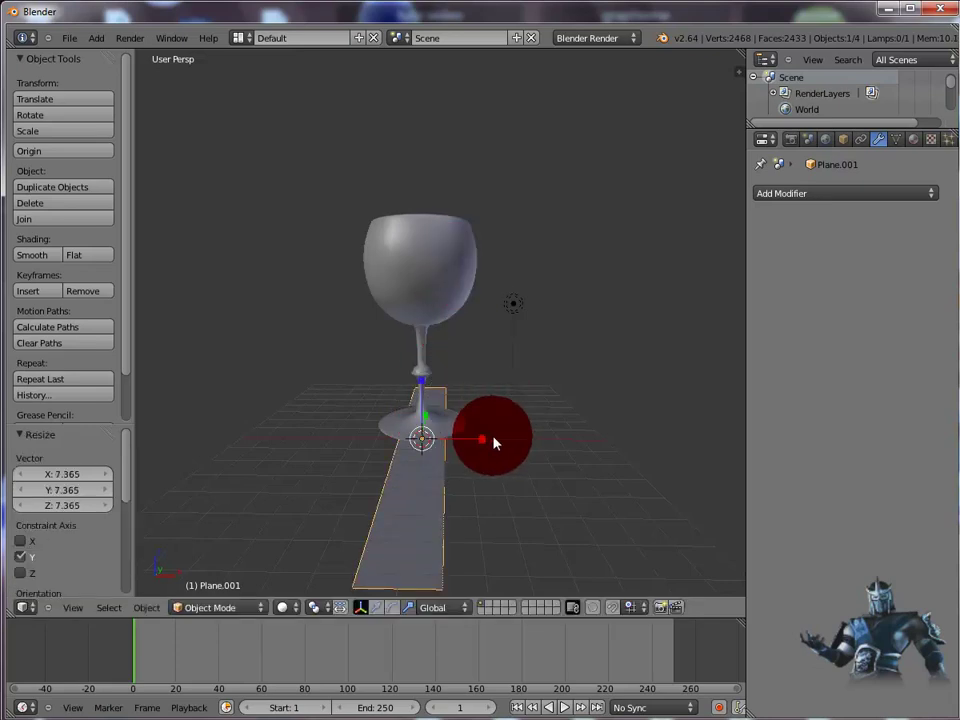
{"action": "key", "text": "s"}
{"action": "key", "text": "x"}
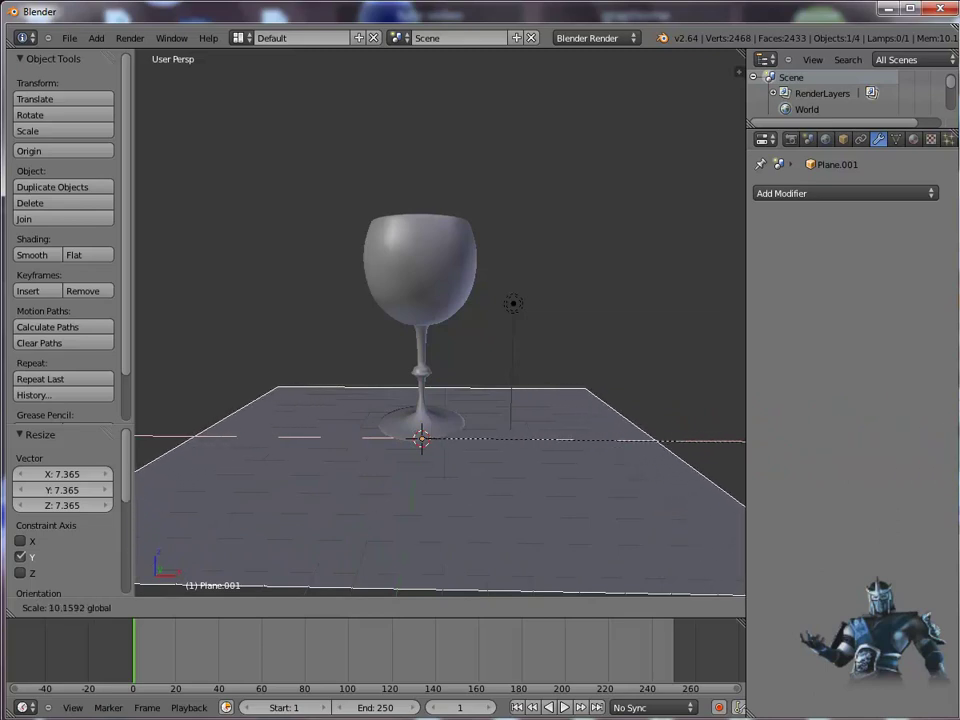
{"action": "key", "text": "Return"}
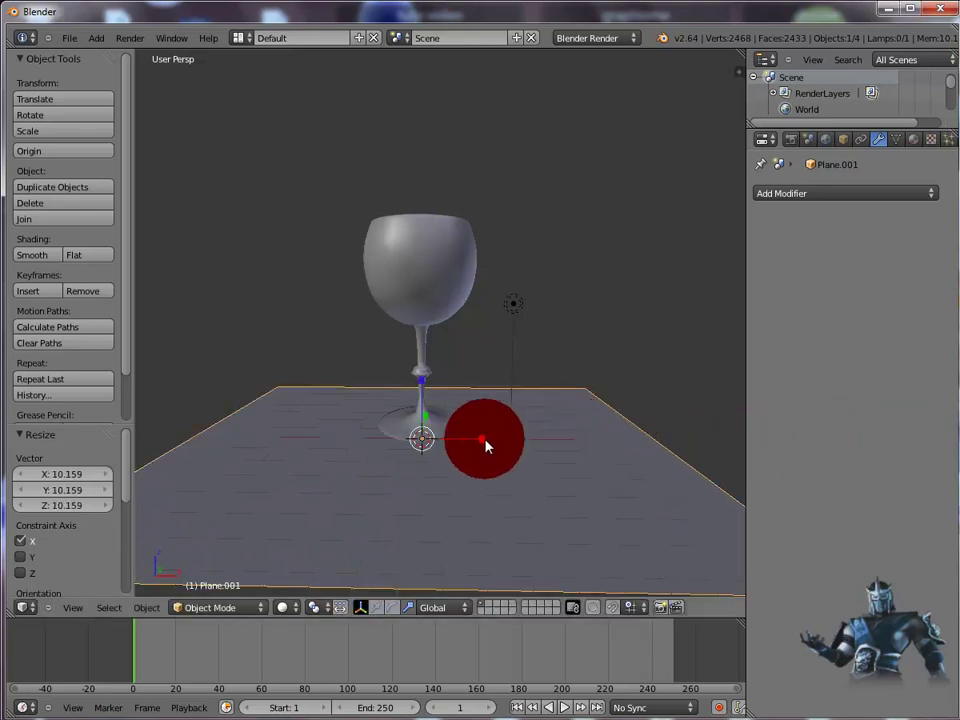
{"action": "left_click_drag", "start_coordinate": [484, 444], "coordinate": [518, 443]}
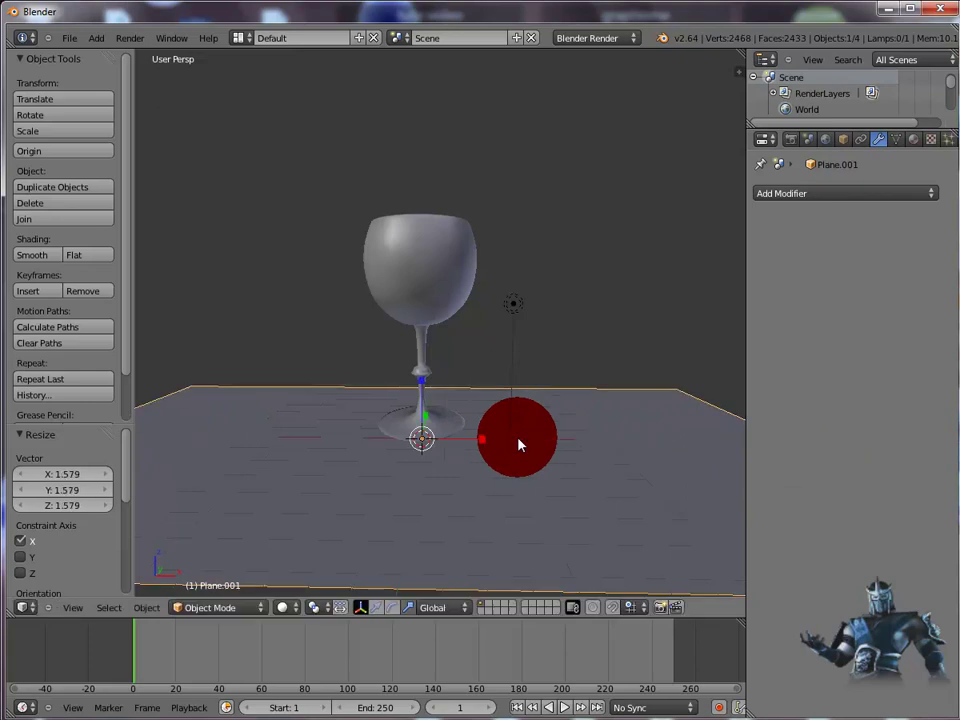
Step: Add a second plane, scaling it about 7.5 times along Y and about 7.4 and 2.75 times along X
{"action": "left_click", "coordinate": [96, 38]}
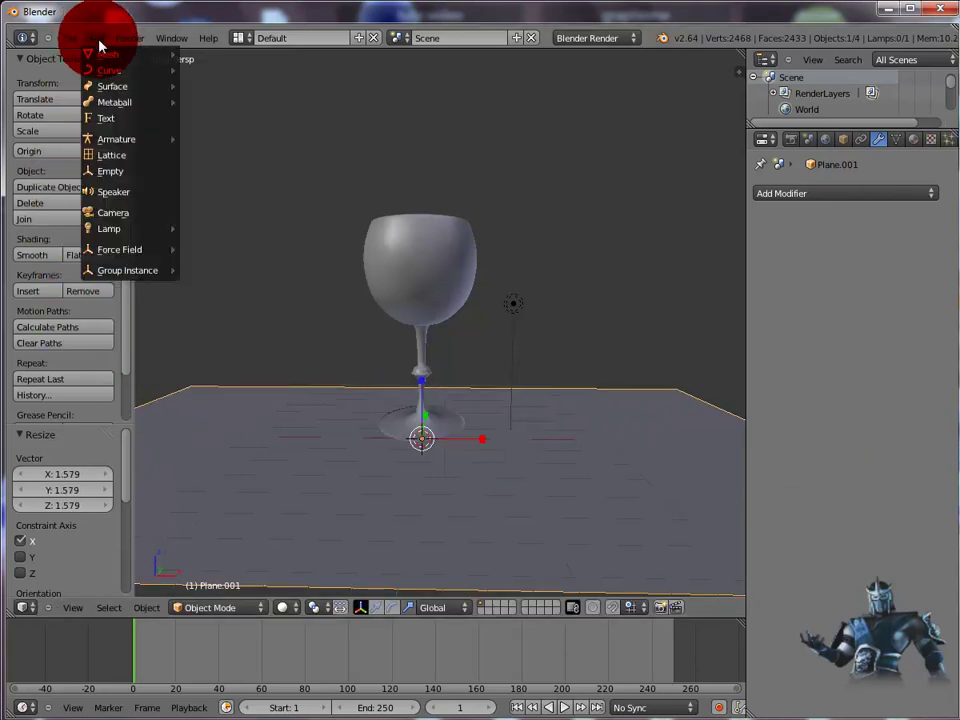
{"action": "mouse_move", "coordinate": [140, 58]}
{"action": "left_click", "coordinate": [218, 57]}
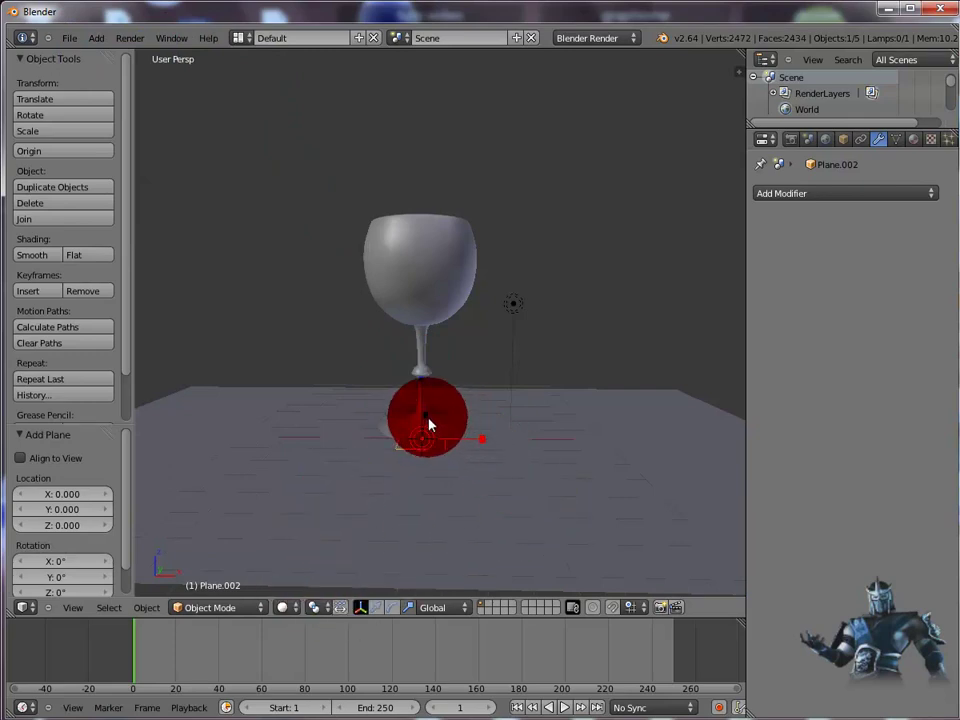
{"action": "key", "text": "s"}
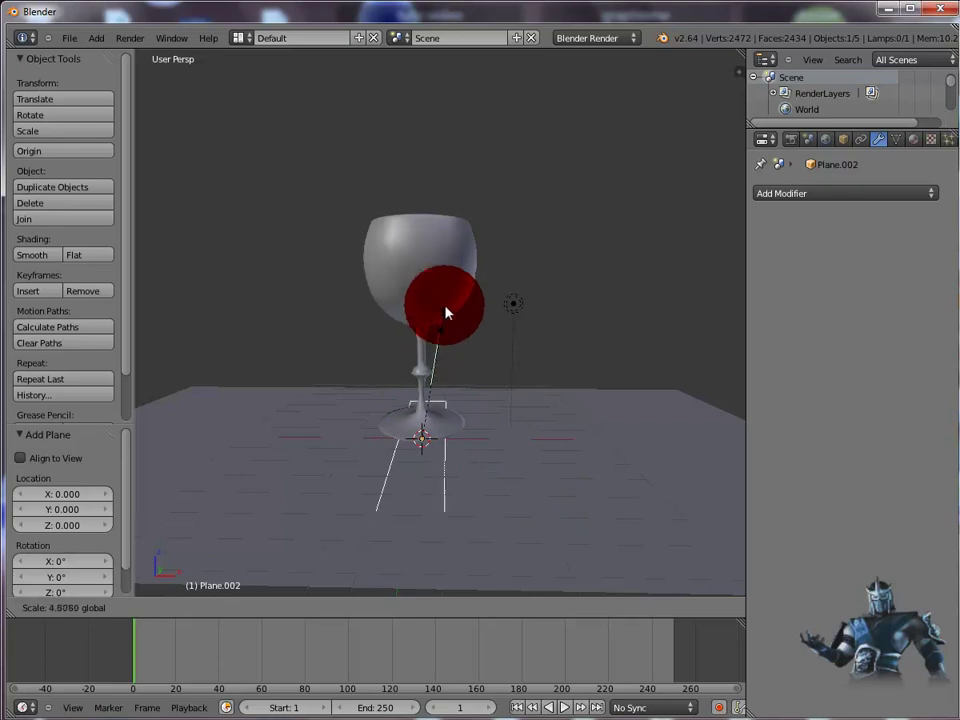
{"action": "left_click", "coordinate": [467, 335]}
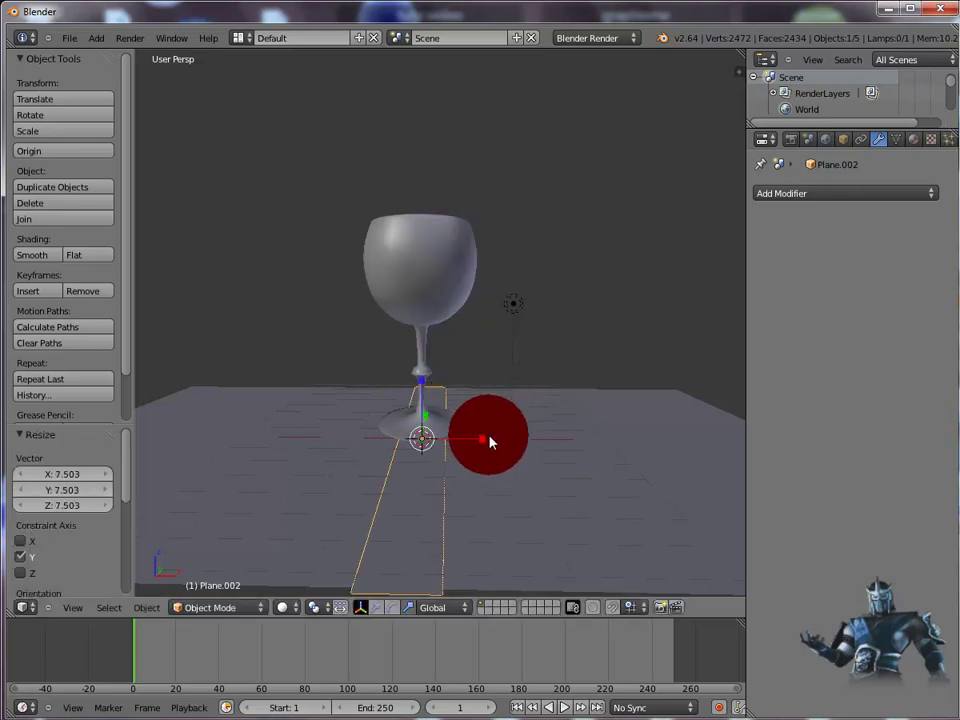
{"action": "key", "text": "s"}
{"action": "key", "text": "x"}
{"action": "left_click", "coordinate": [857, 439]}
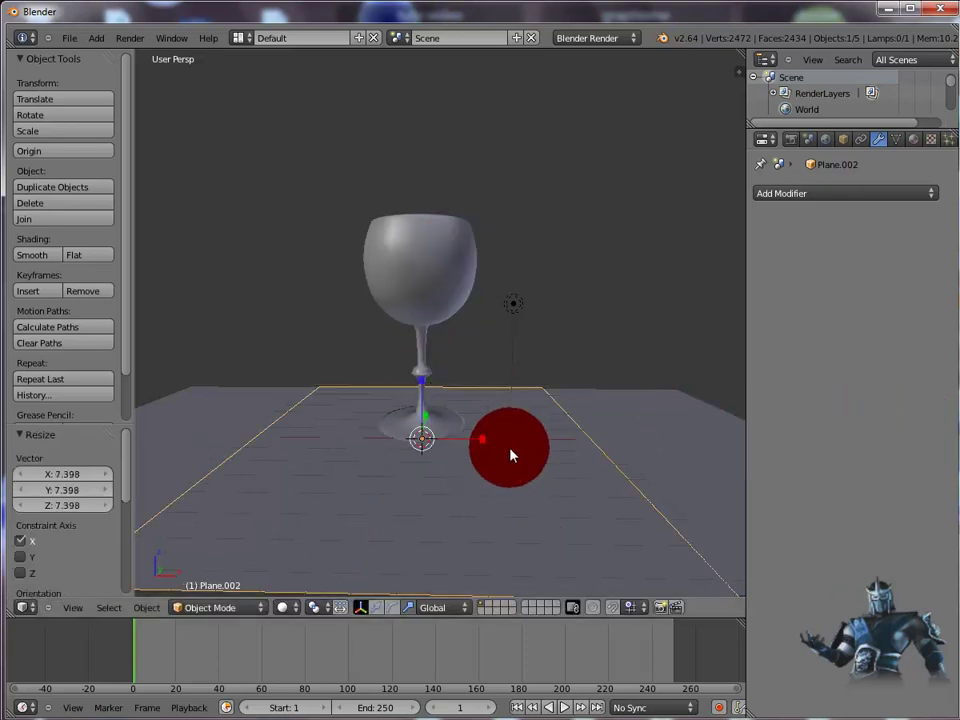
{"action": "key", "text": "s"}
{"action": "key", "text": "x"}
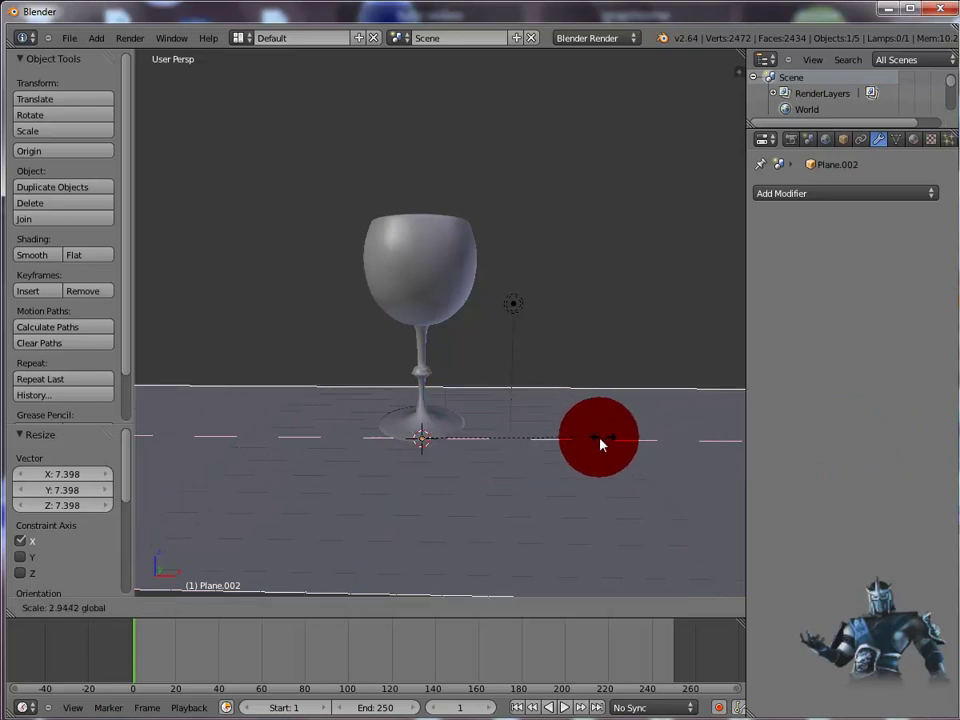
{"action": "left_click", "coordinate": [592, 444]}
{"action": "left_click_drag", "start_coordinate": [591, 438], "coordinate": [625, 455]}
Step: Rotate the second plane about 89.1° around X so it stands upright as a wall
{"action": "middle_click_drag", "start_coordinate": [625, 455], "coordinate": [461, 429]}
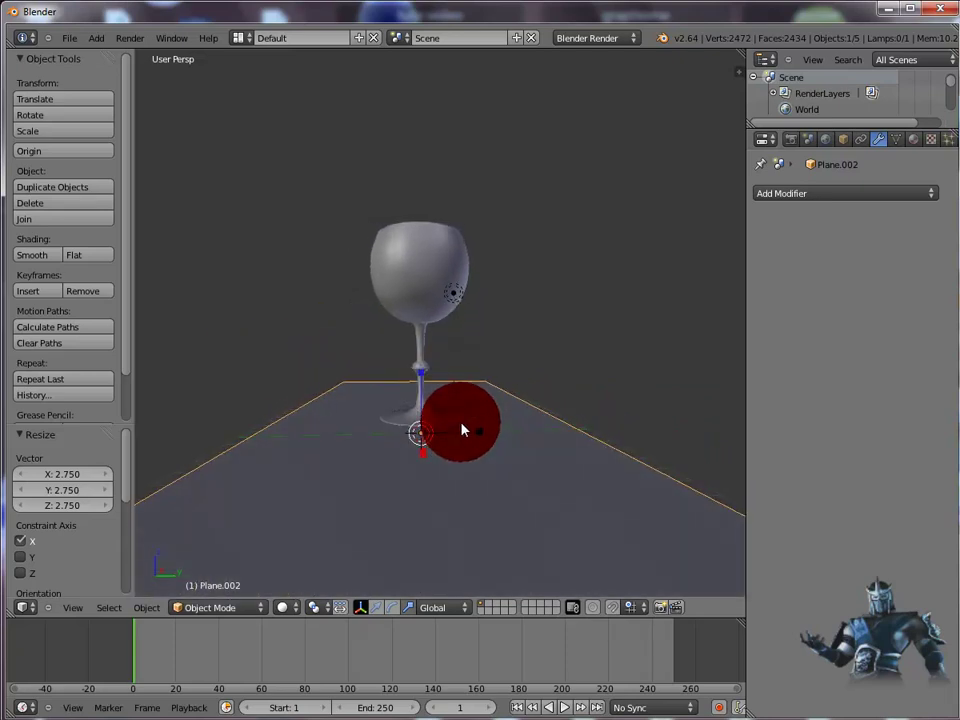
{"action": "left_click", "coordinate": [391, 608]}
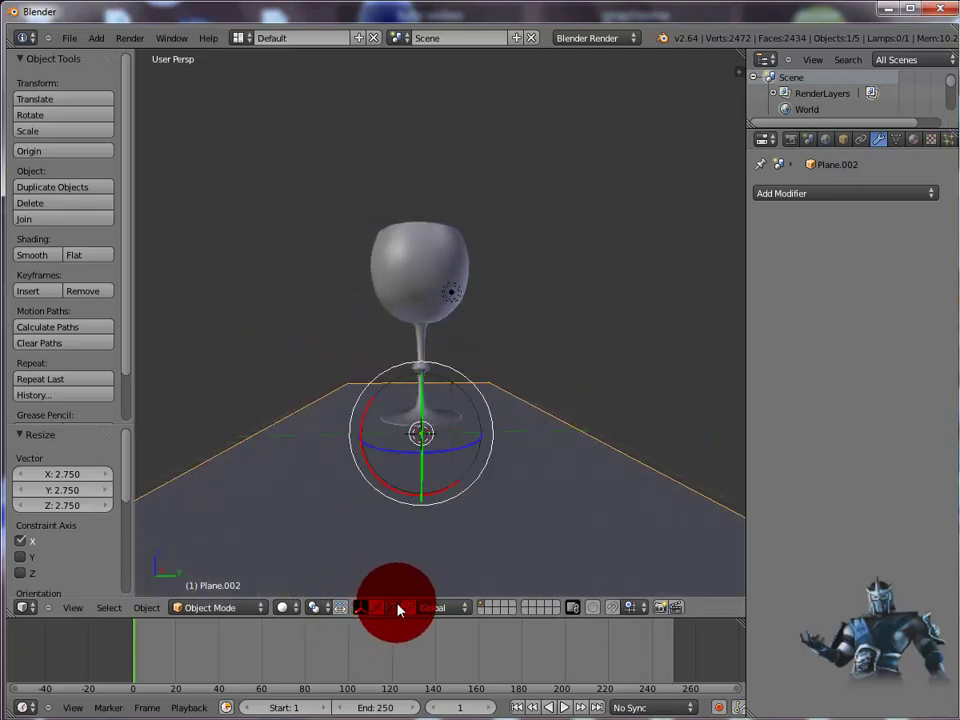
{"action": "left_click_drag", "start_coordinate": [367, 418], "coordinate": [373, 549]}
Step: Move the wall plane about 6.8 units along Y and 7.5 units up along Z behind the goblet, and make a test render
{"action": "left_click", "coordinate": [376, 607]}
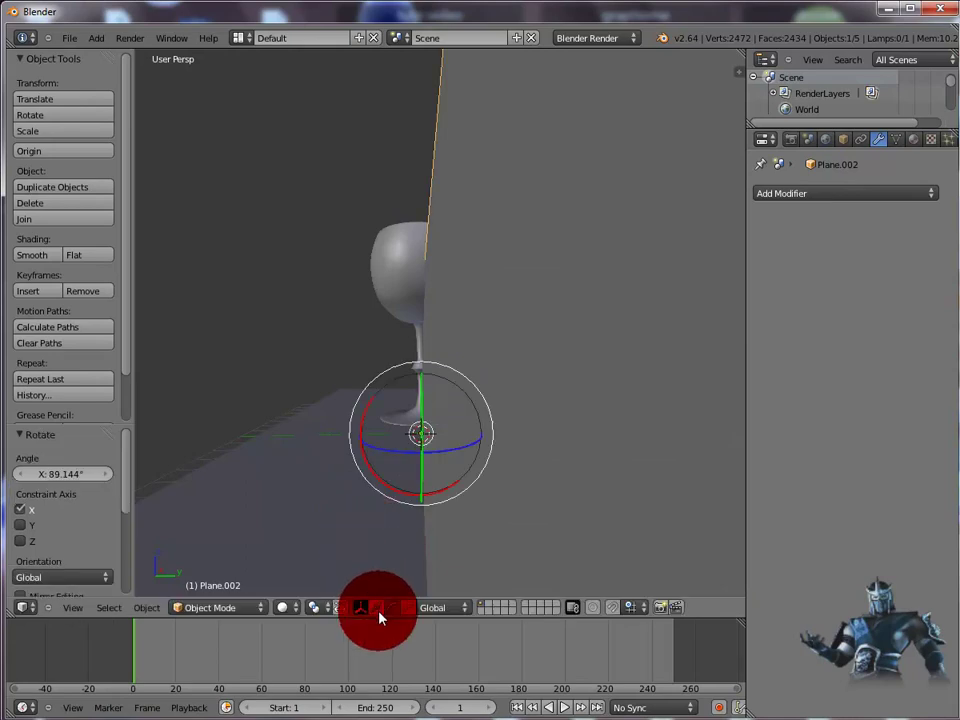
{"action": "left_click_drag", "start_coordinate": [482, 438], "coordinate": [622, 438]}
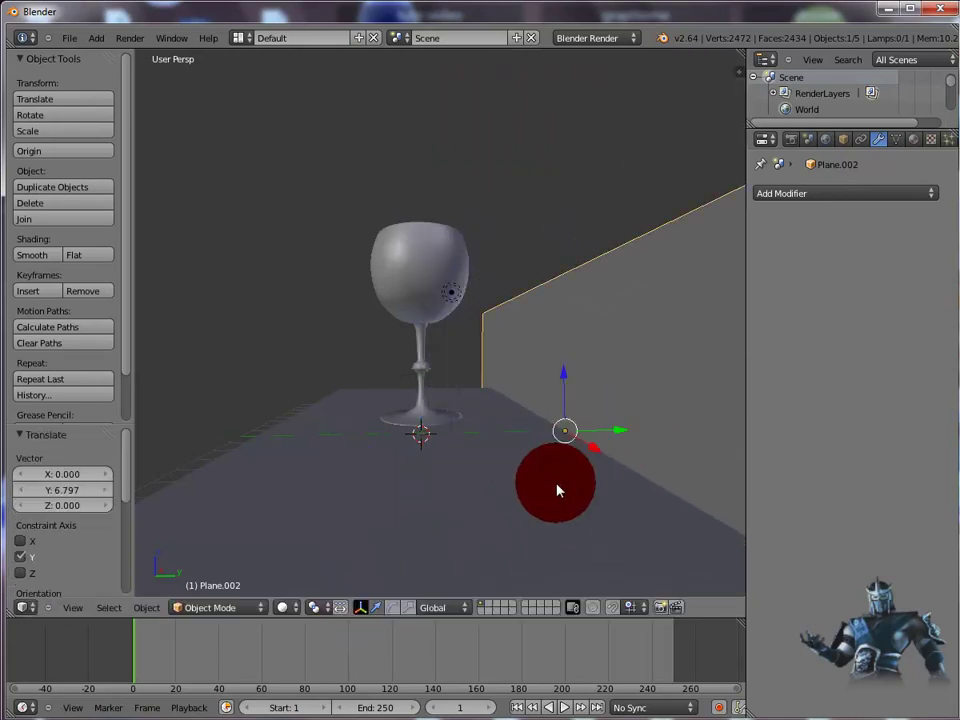
{"action": "middle_click_drag", "start_coordinate": [557, 489], "coordinate": [726, 503]}
{"action": "left_click_drag", "start_coordinate": [441, 352], "coordinate": [440, 232]}
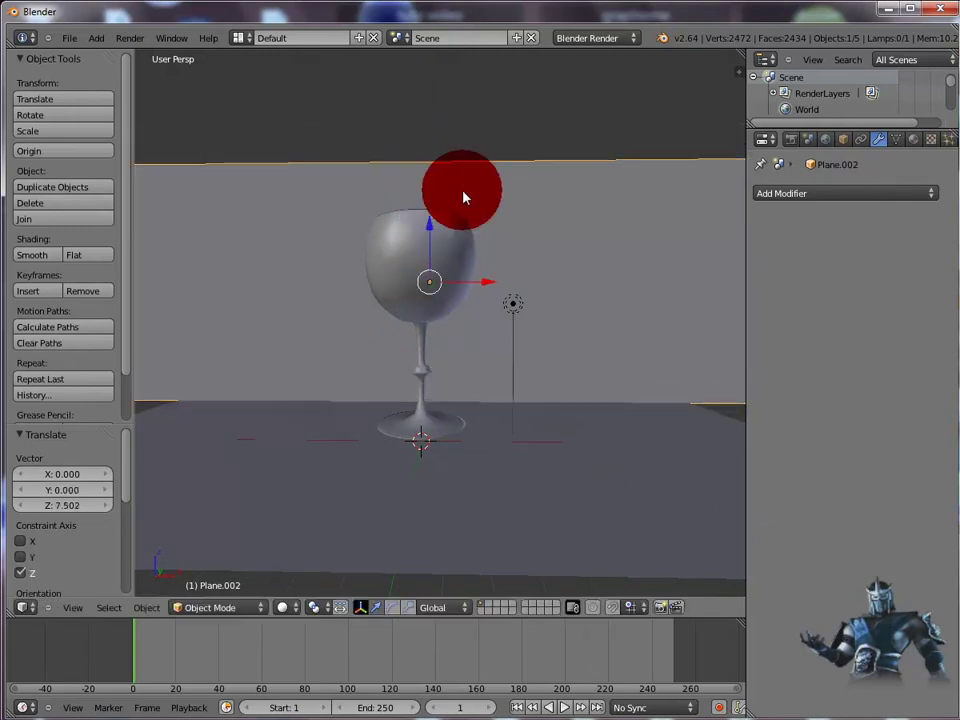
{"action": "key", "text": "F12"}
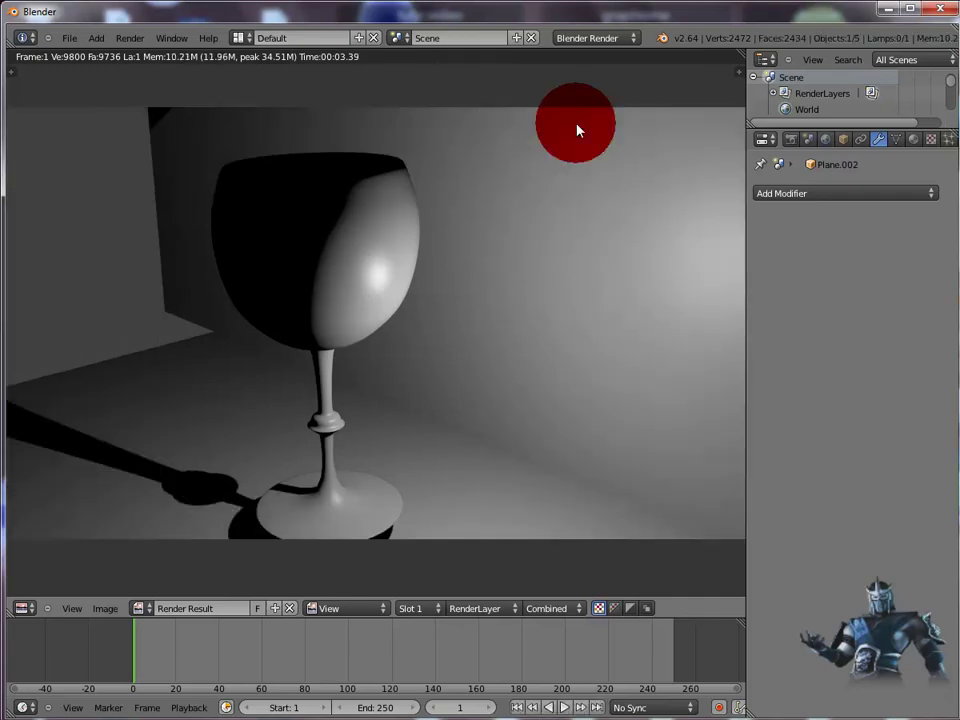
{"action": "key", "text": "Escape"}
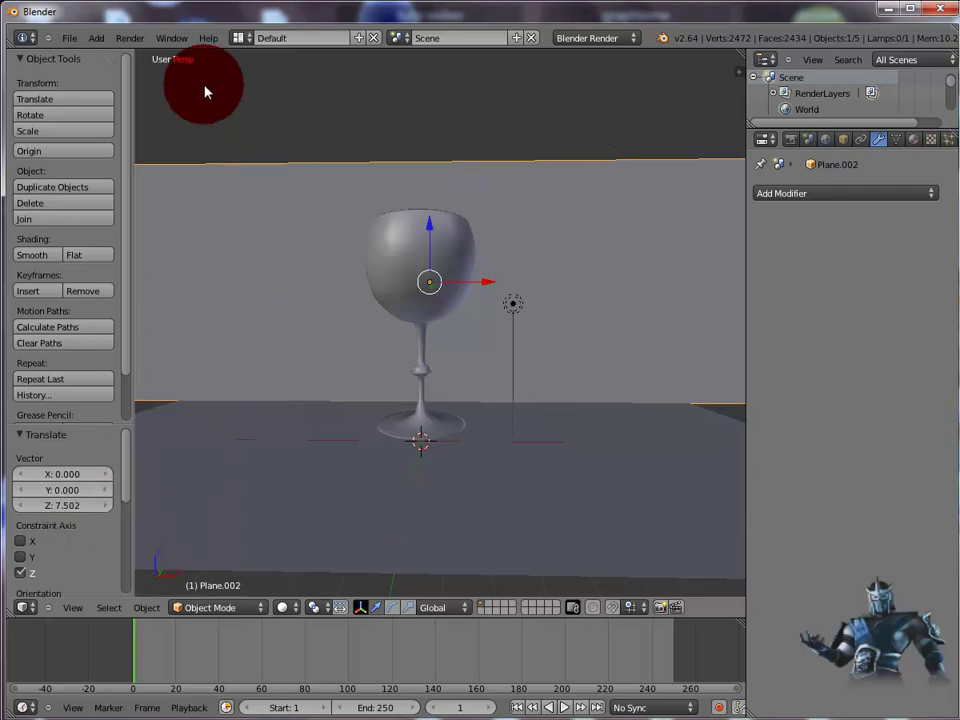
Step: Add a third plane at the goblet's base, scaling it about 5.93 times along X and 17.7 times along Y
{"action": "left_click", "coordinate": [96, 38]}
{"action": "mouse_move", "coordinate": [117, 55]}
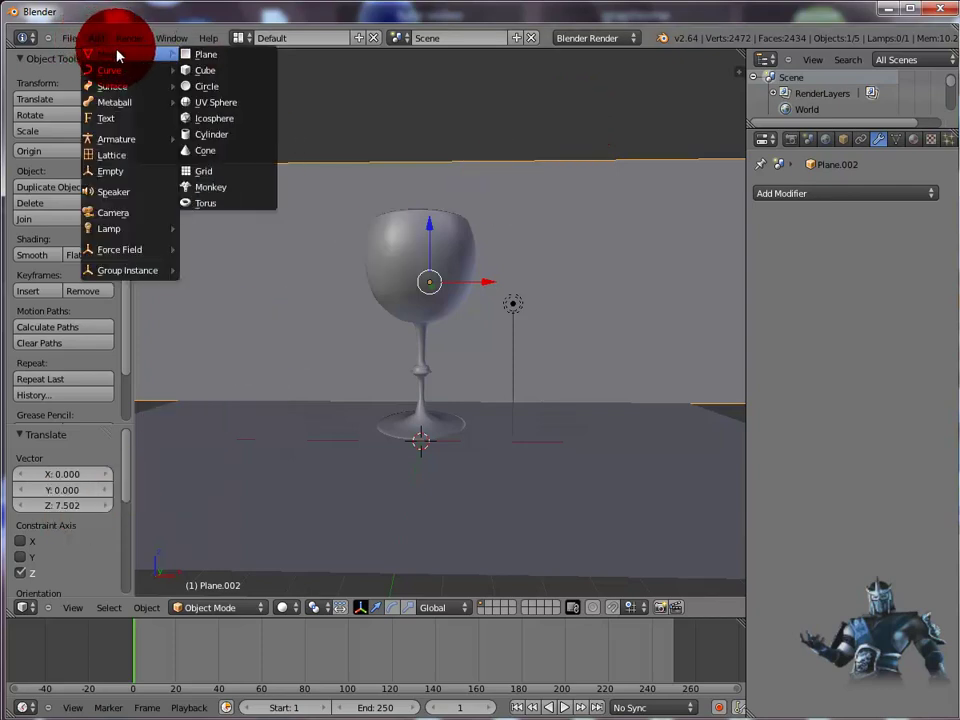
{"action": "left_click", "coordinate": [206, 55]}
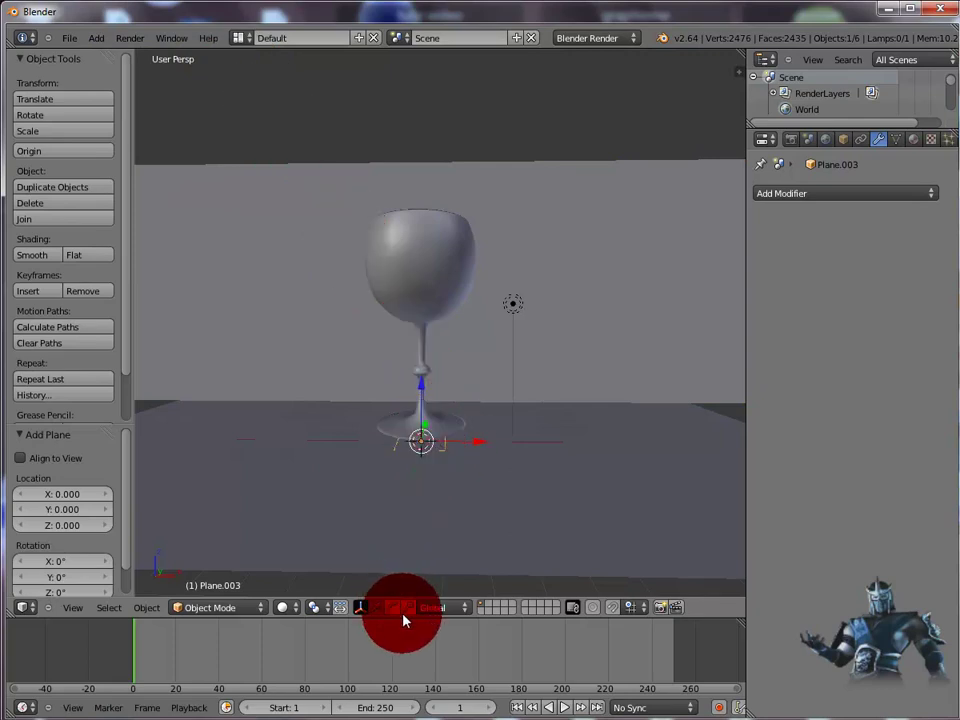
{"action": "left_click_drag", "start_coordinate": [480, 445], "coordinate": [776, 444]}
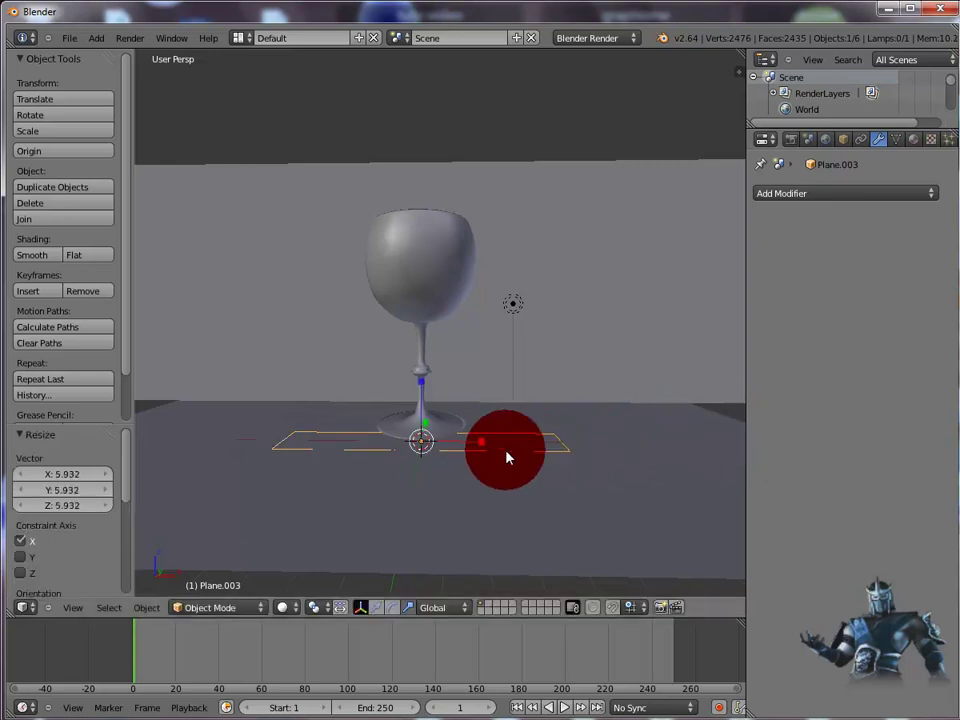
{"action": "left_click_drag", "start_coordinate": [426, 429], "coordinate": [501, 120]}
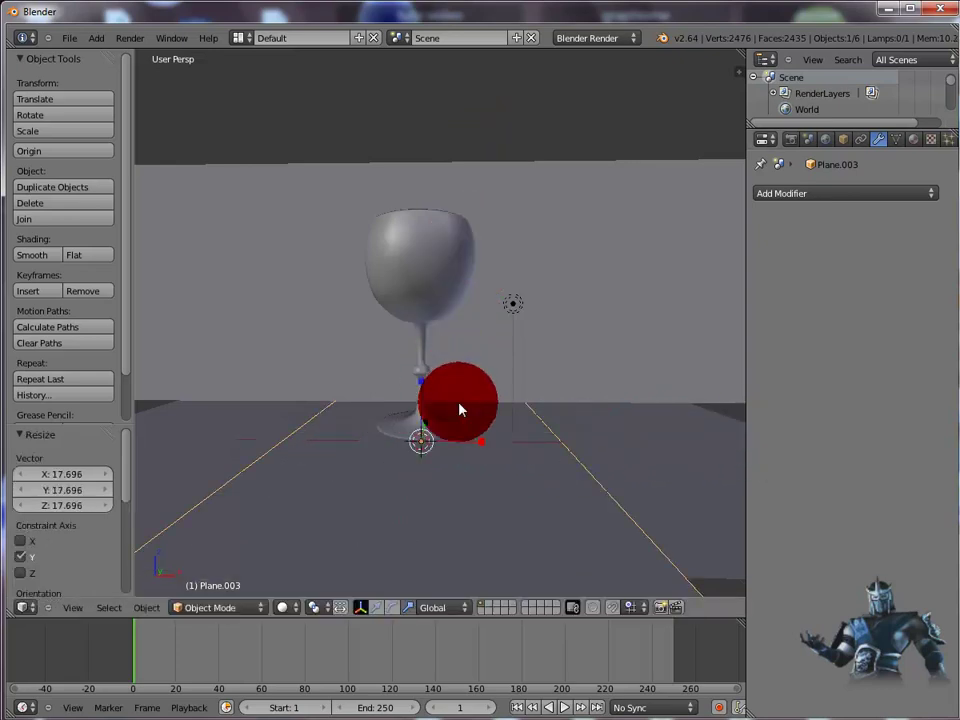
Step: Scale the third plane about 1.58 times along X and rotate it about 89.1° around Y so it stands upright
{"action": "mouse_move", "coordinate": [481, 442]}
{"action": "left_mouse_down"}
{"action": "mouse_move", "coordinate": [510, 446]}
{"action": "mouse_move", "coordinate": [498, 446]}
{"action": "left_mouse_up"}
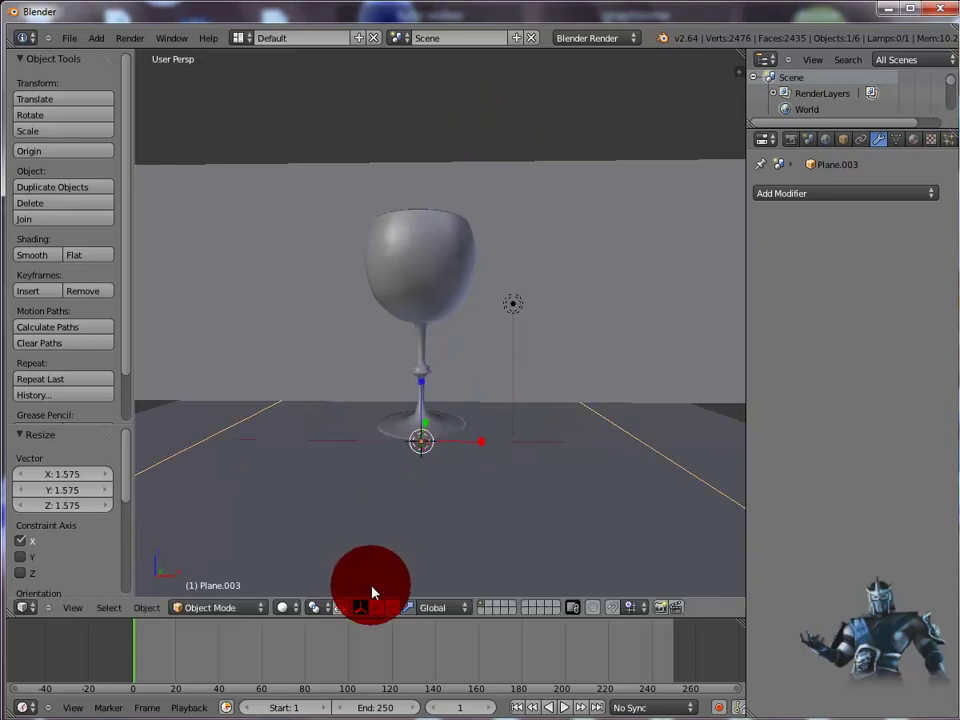
{"action": "left_click", "coordinate": [391, 608]}
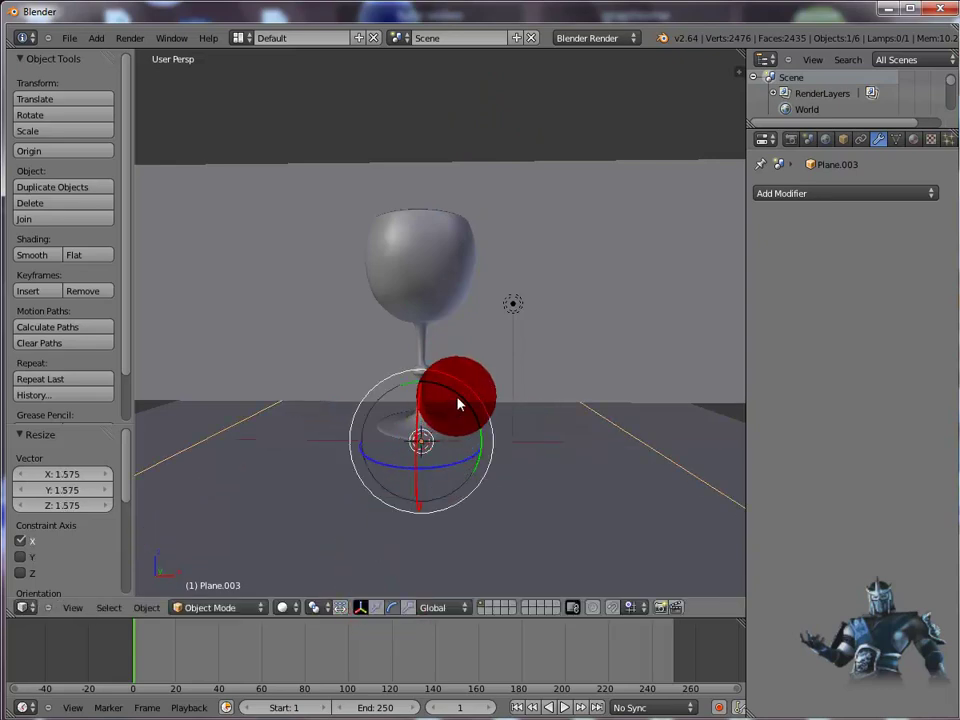
{"action": "left_click_drag", "start_coordinate": [456, 401], "coordinate": [675, 647]}
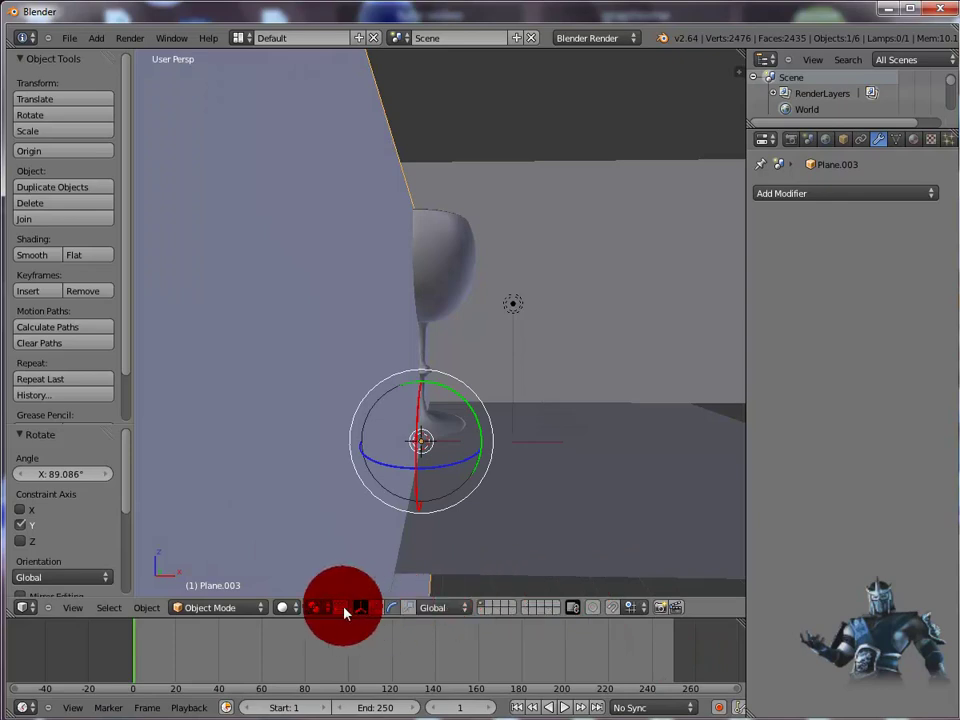
Step: Move the upright plane along X to the goblet's left as a side wall, raise it about 5.5 units, and make a test render
{"action": "left_click", "coordinate": [375, 607]}
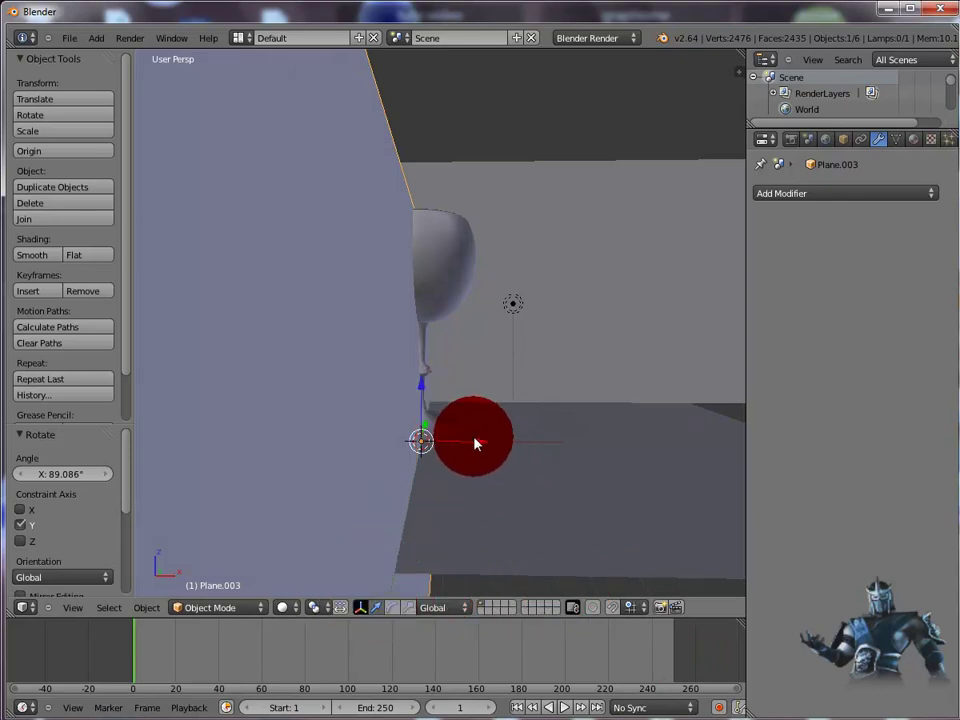
{"action": "left_click_drag", "start_coordinate": [480, 443], "coordinate": [236, 461]}
{"action": "left_click_drag", "start_coordinate": [178, 392], "coordinate": [185, 265]}
{"action": "key", "text": "F12"}
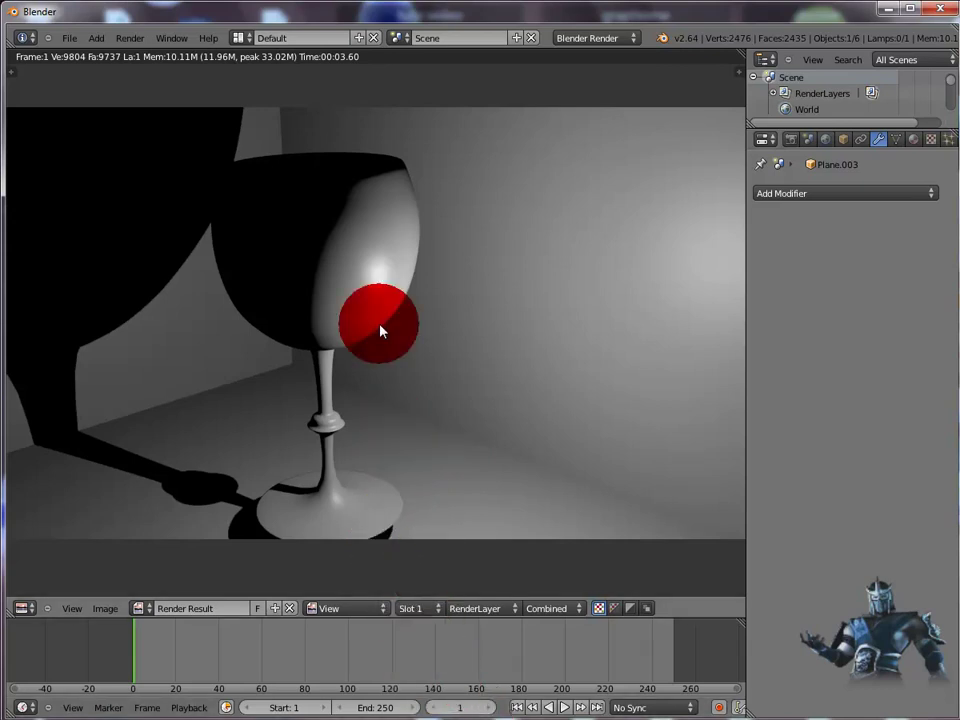
{"action": "key", "text": "Escape"}
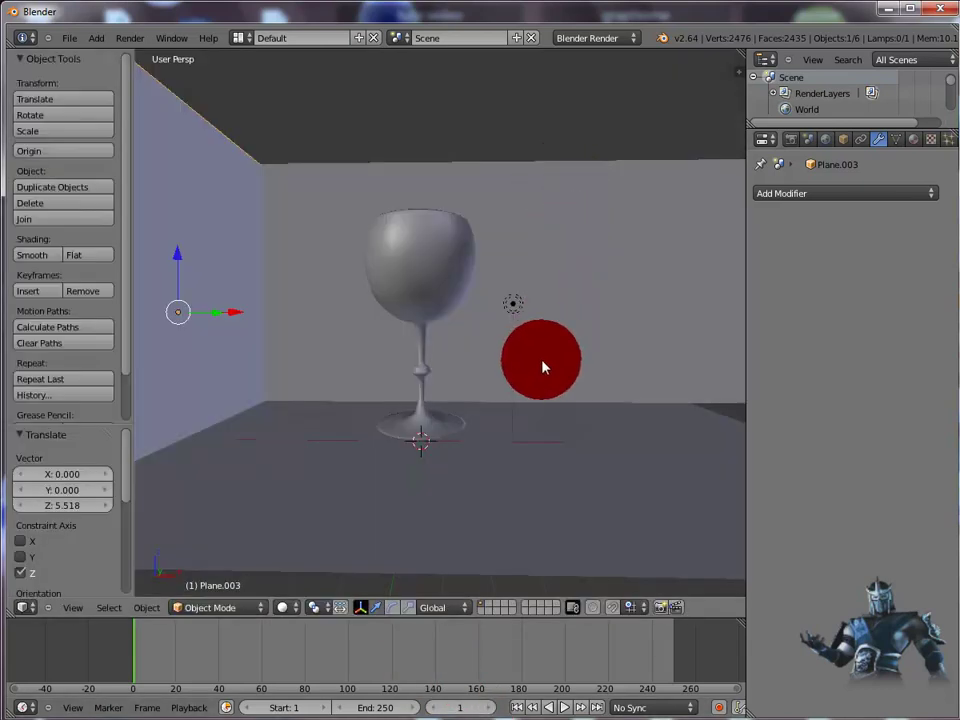
Step: Lower the goblet onto the floor plane, moving it about 0.58 and 0.14 units down along Z
{"action": "middle_click_drag", "start_coordinate": [534, 349], "coordinate": [549, 328]}
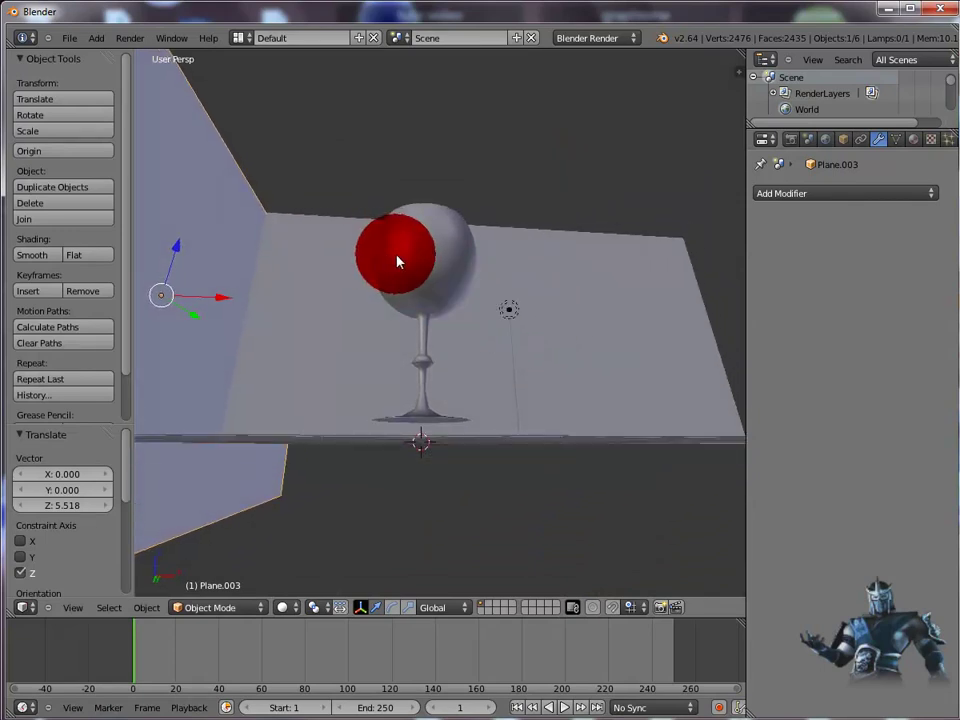
{"action": "right_click", "coordinate": [396, 259]}
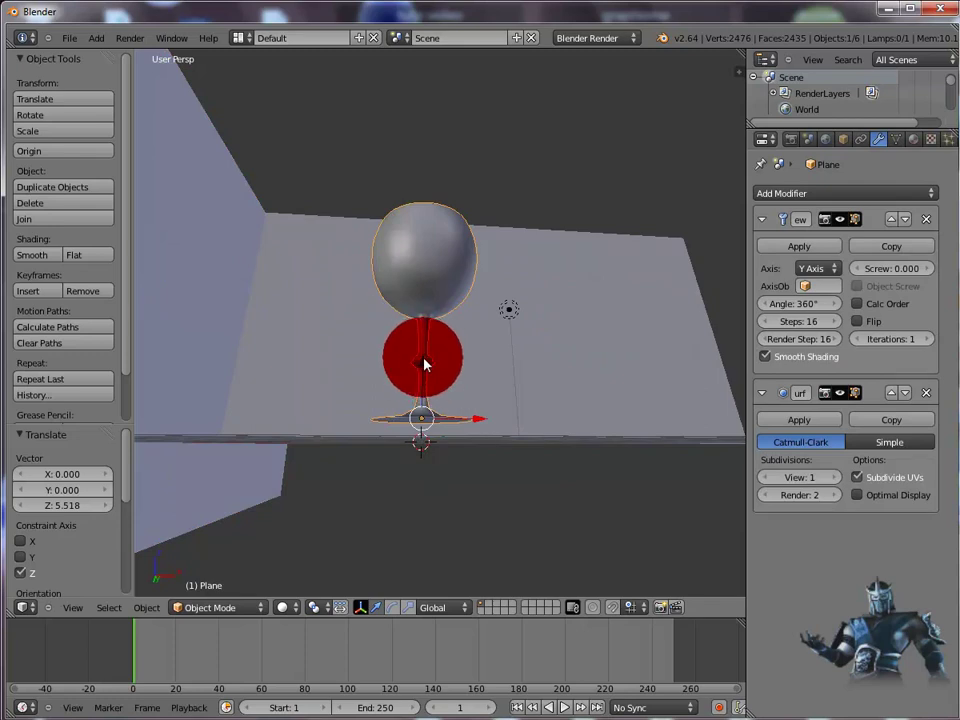
{"action": "key", "text": "g"}
{"action": "key", "text": "z"}
{"action": "left_click", "coordinate": [425, 378]}
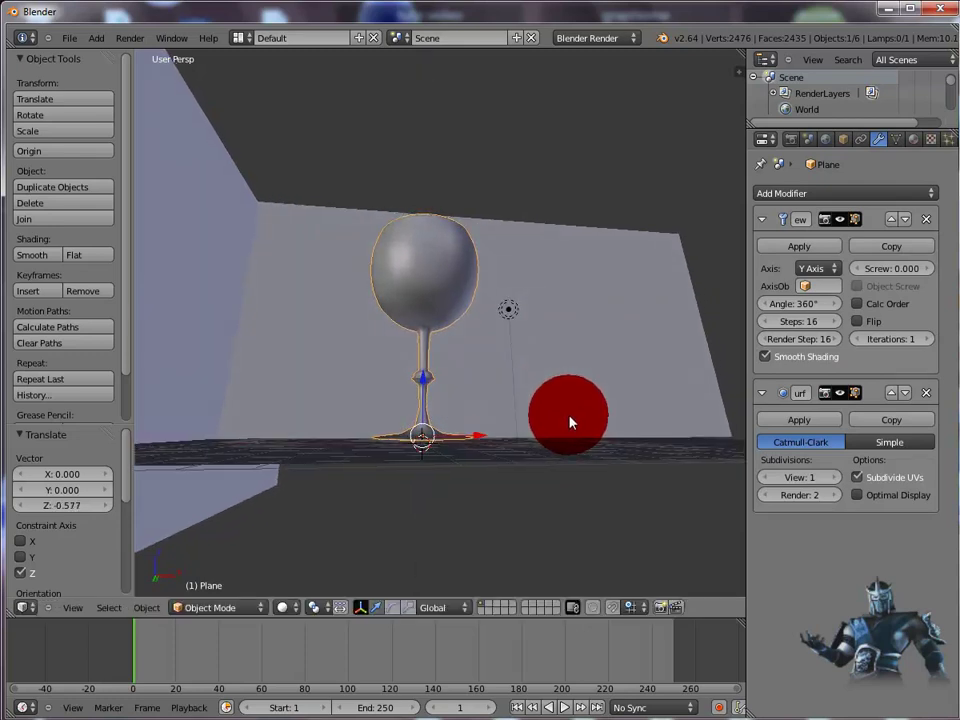
{"action": "key", "text": "g"}
{"action": "key", "text": "z"}
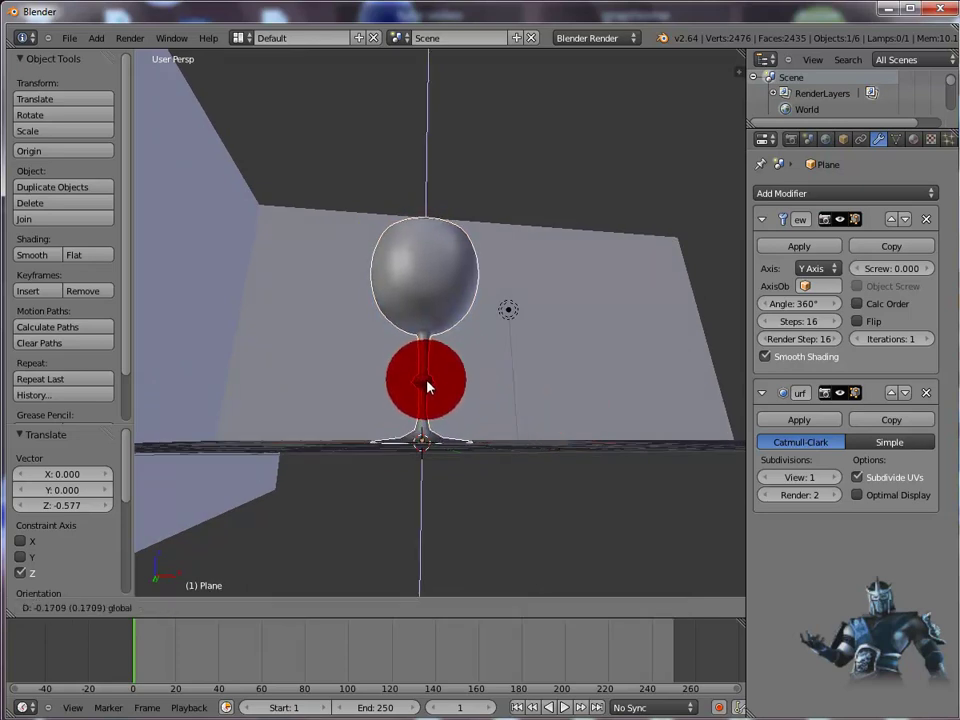
{"action": "left_click", "coordinate": [520, 366]}
Step: Create a new material on the side wall plane and name it "texture"
{"action": "middle_click_drag", "start_coordinate": [545, 377], "coordinate": [481, 398]}
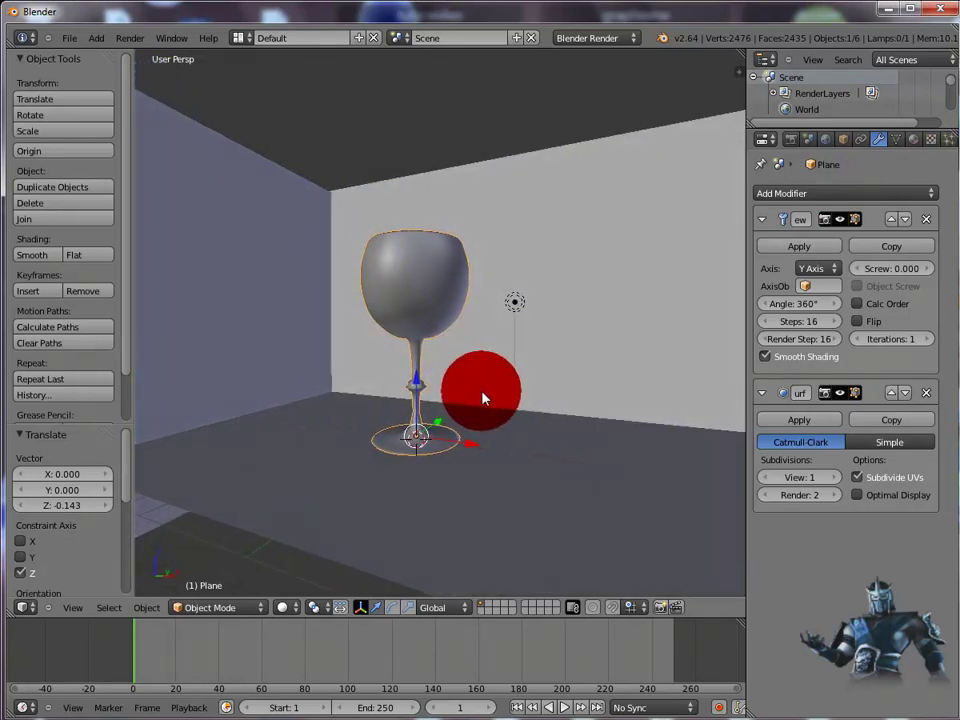
{"action": "right_click", "coordinate": [236, 327]}
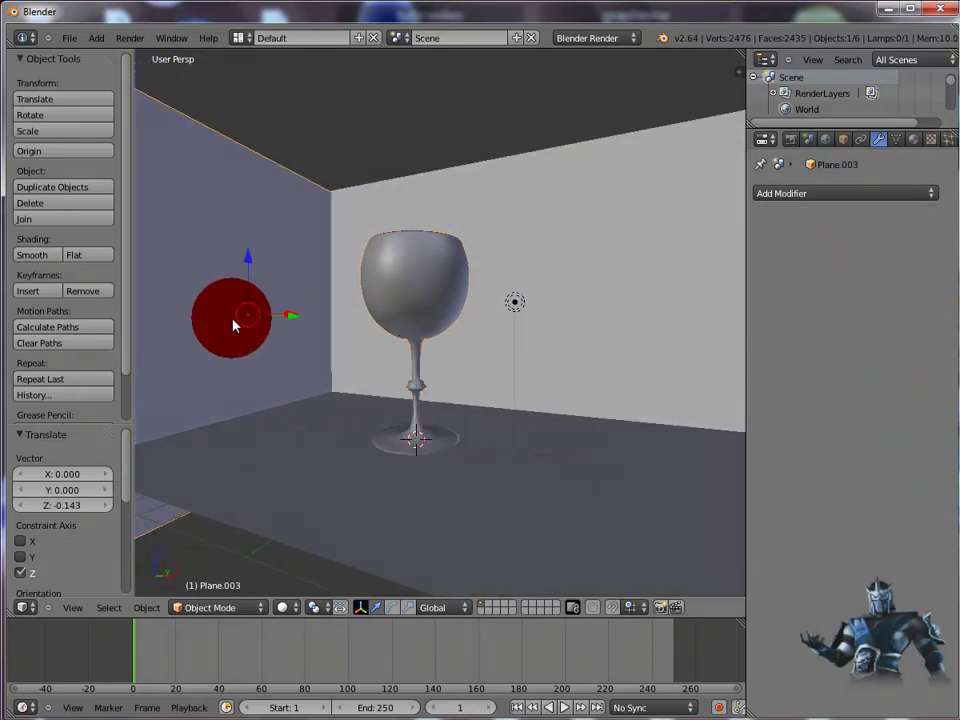
{"action": "left_click", "coordinate": [915, 141]}
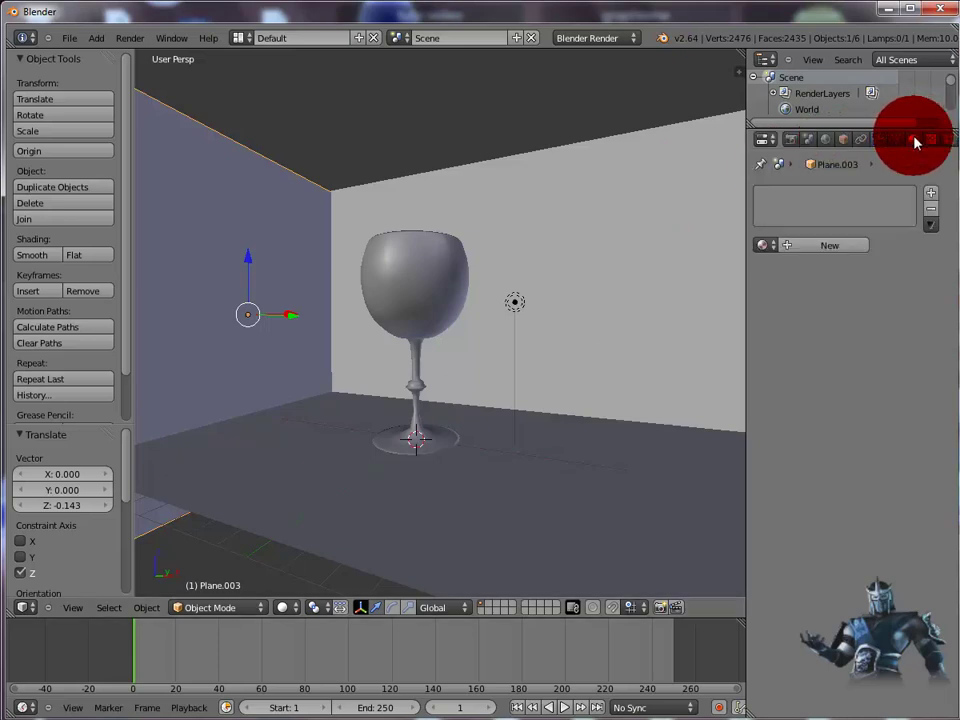
{"action": "left_click", "coordinate": [825, 247]}
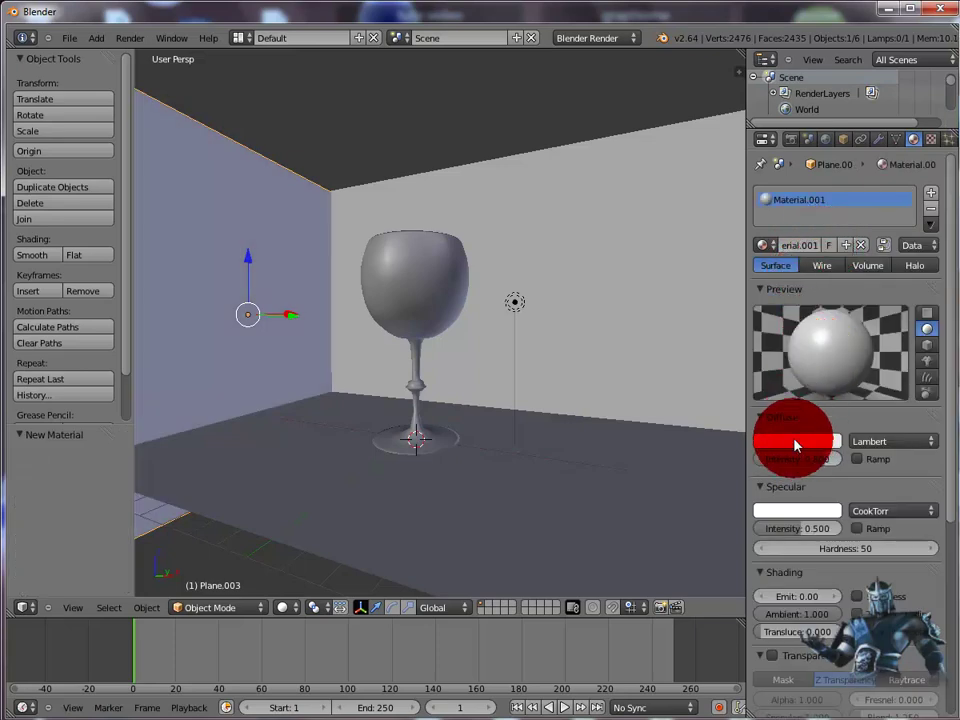
{"action": "left_click", "coordinate": [797, 247]}
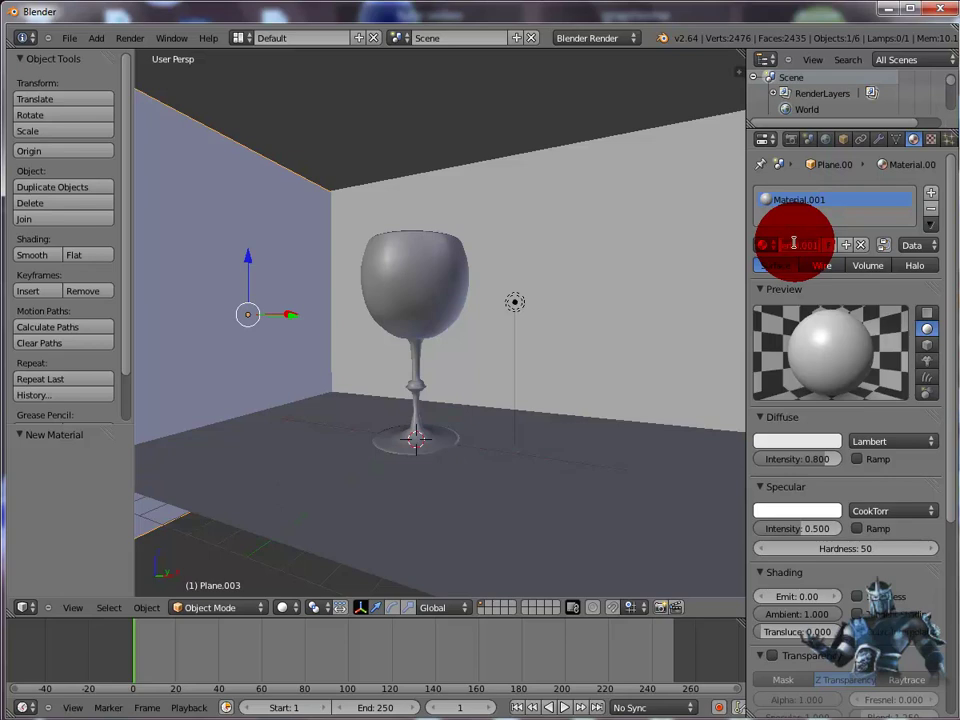
{"action": "key", "text": "BackSpace"}
{"action": "type", "text": "texture"}
{"action": "key", "text": "Return"}
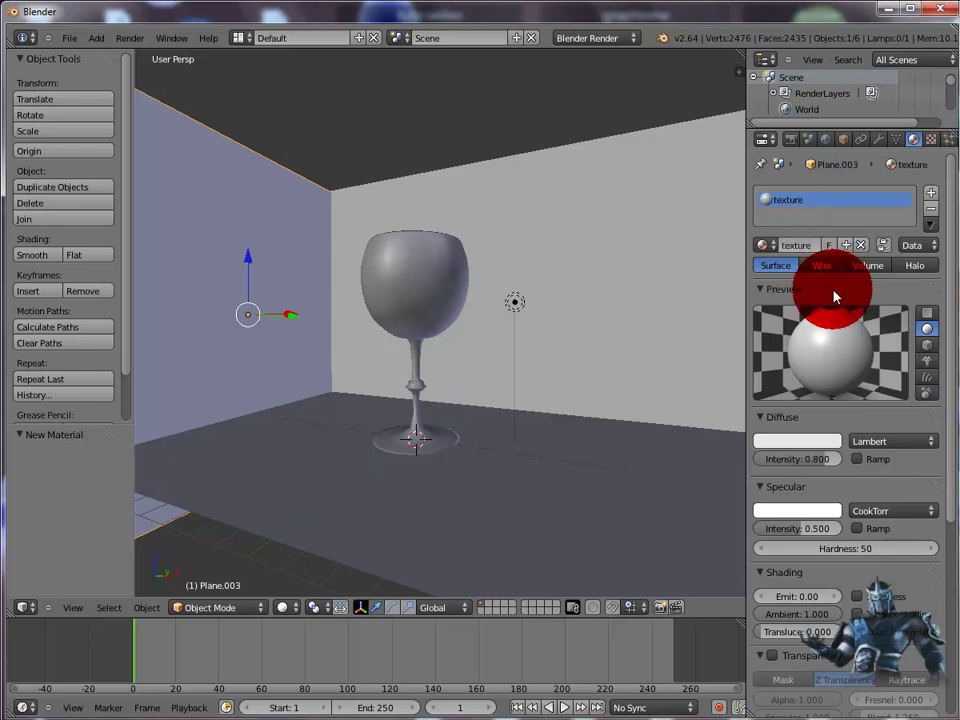
Step: Add a new texture of type Image or Movie to the side wall's material
{"action": "left_click", "coordinate": [930, 142]}
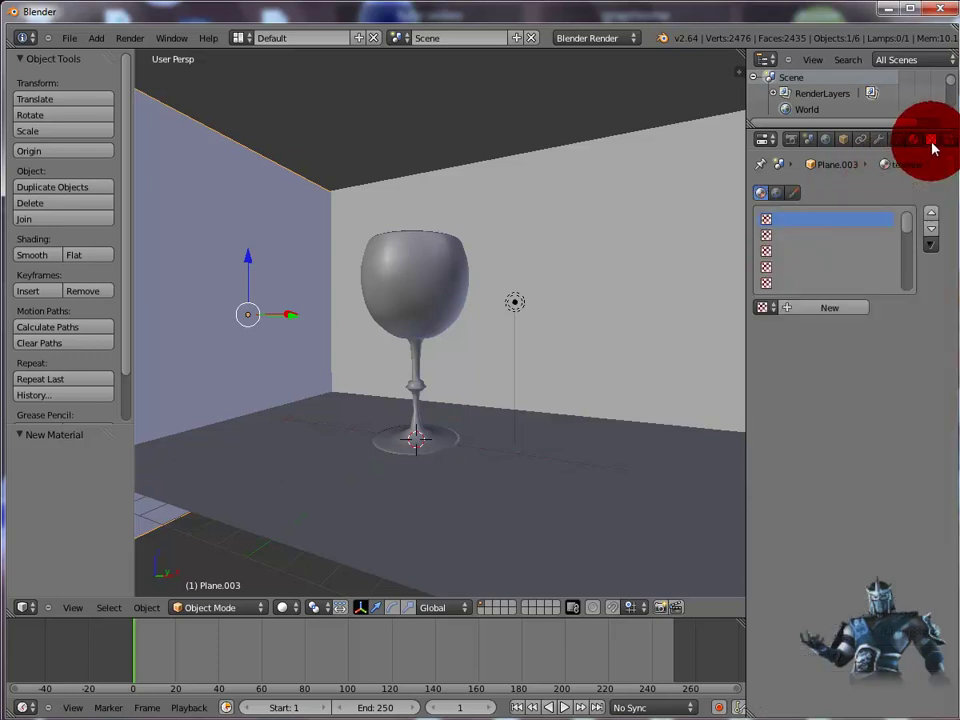
{"action": "left_click", "coordinate": [821, 308]}
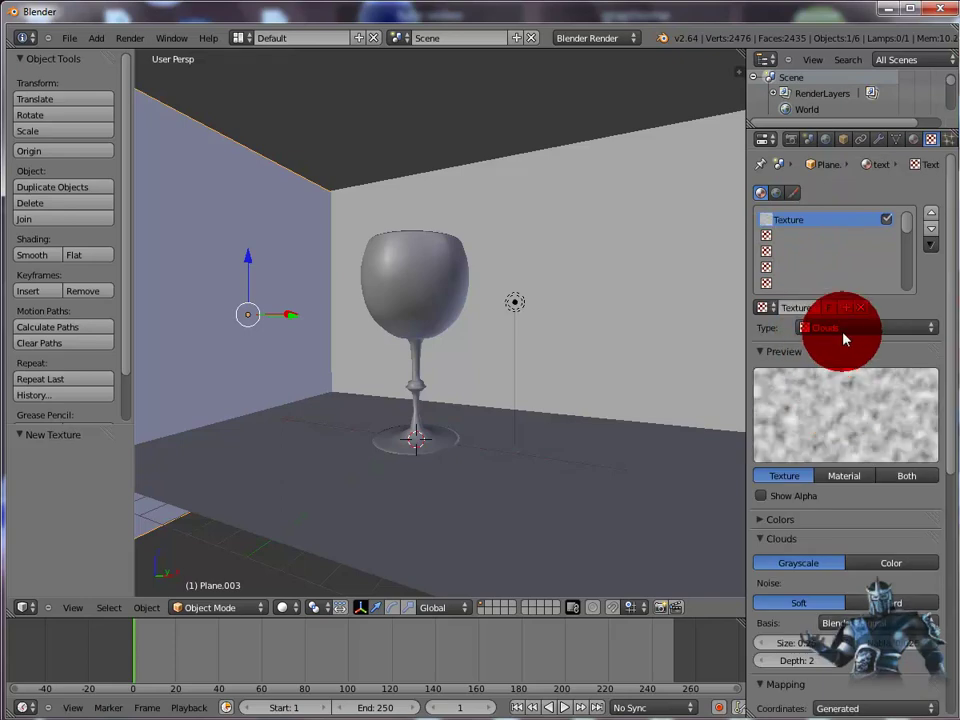
{"action": "left_click", "coordinate": [843, 330]}
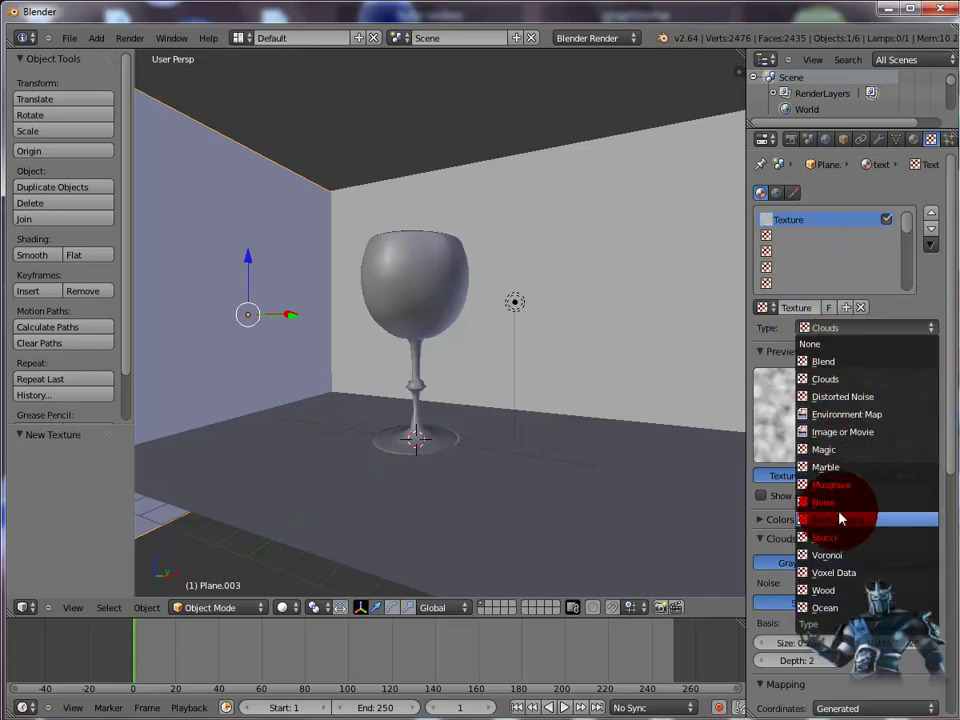
{"action": "left_click", "coordinate": [853, 434]}
Step: Load wood_007.jpg from D:\dossier graphisme\cinema 4D\texture C4D\sols as the side wall's texture image
{"action": "left_click", "coordinate": [904, 563]}
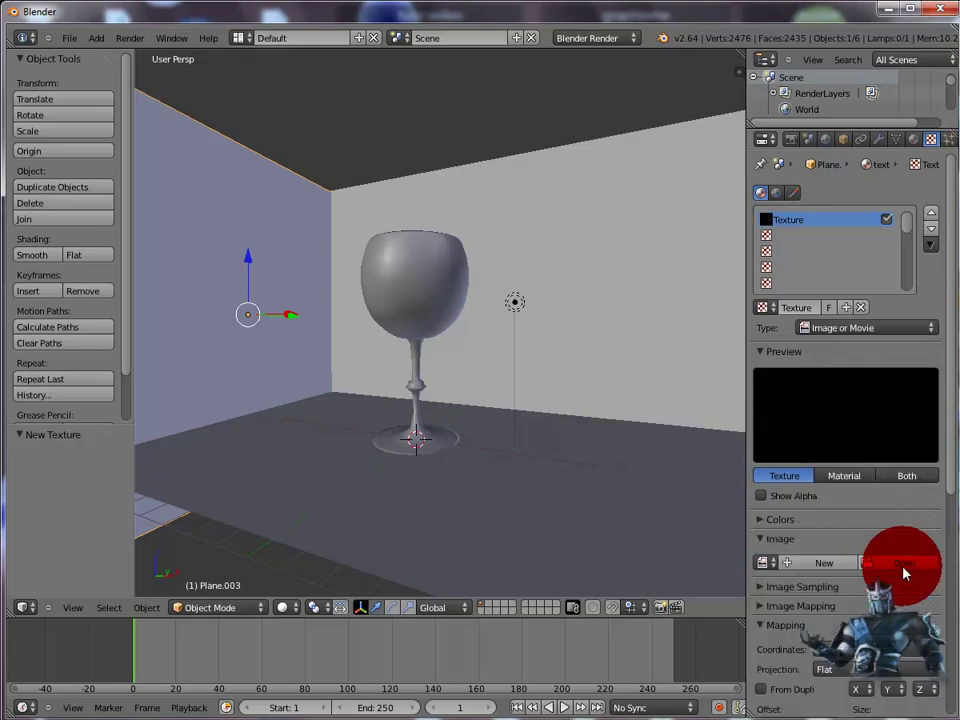
{"action": "left_click", "coordinate": [240, 243]}
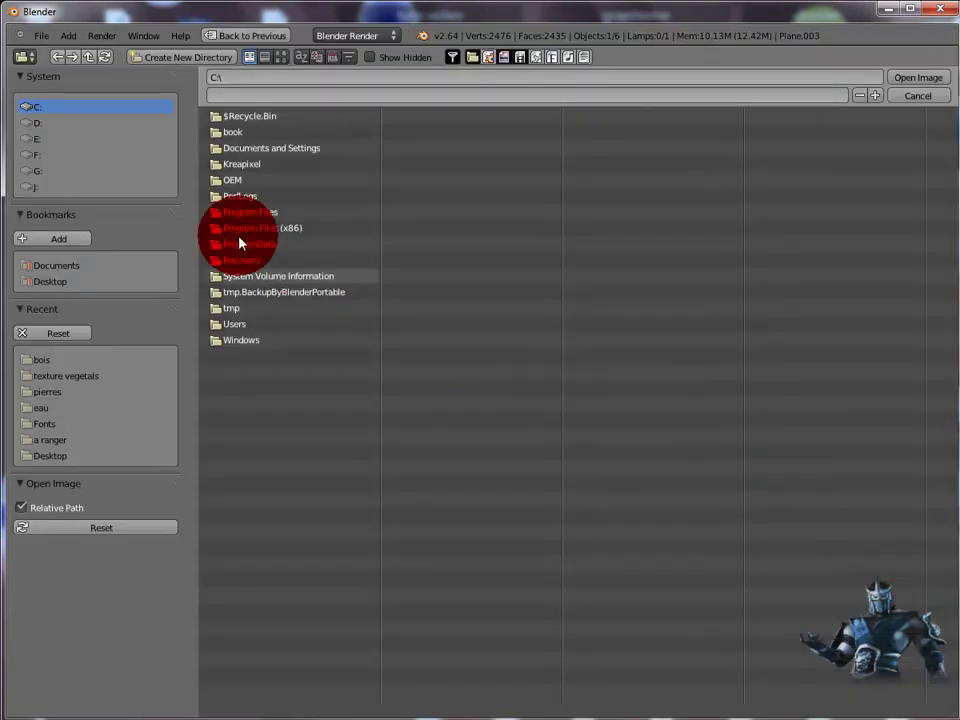
{"action": "left_click", "coordinate": [40, 123]}
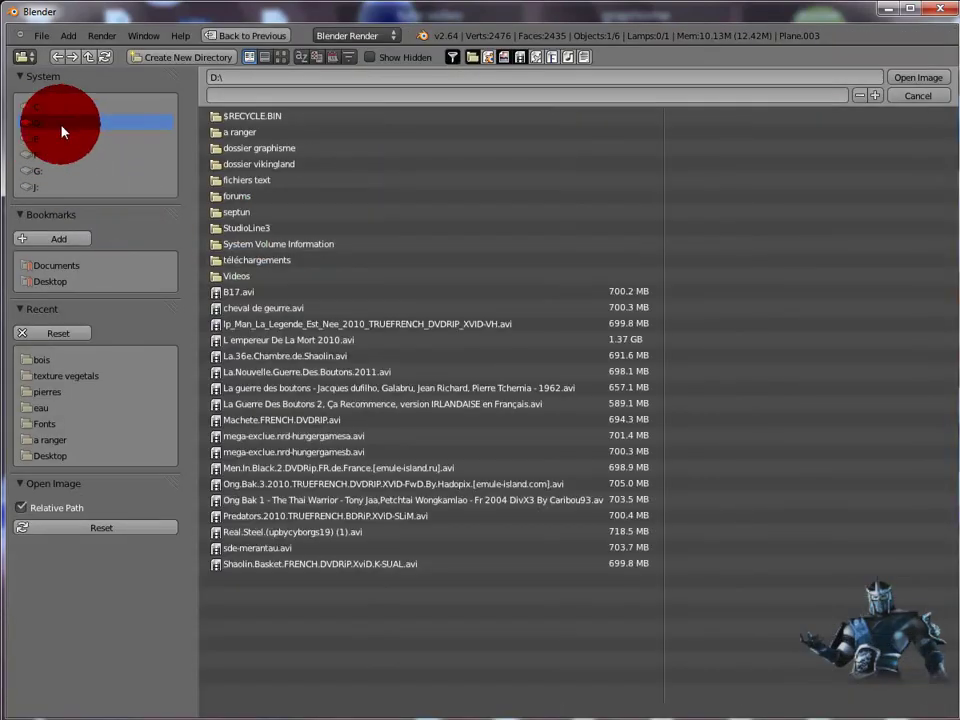
{"action": "left_click", "coordinate": [246, 153]}
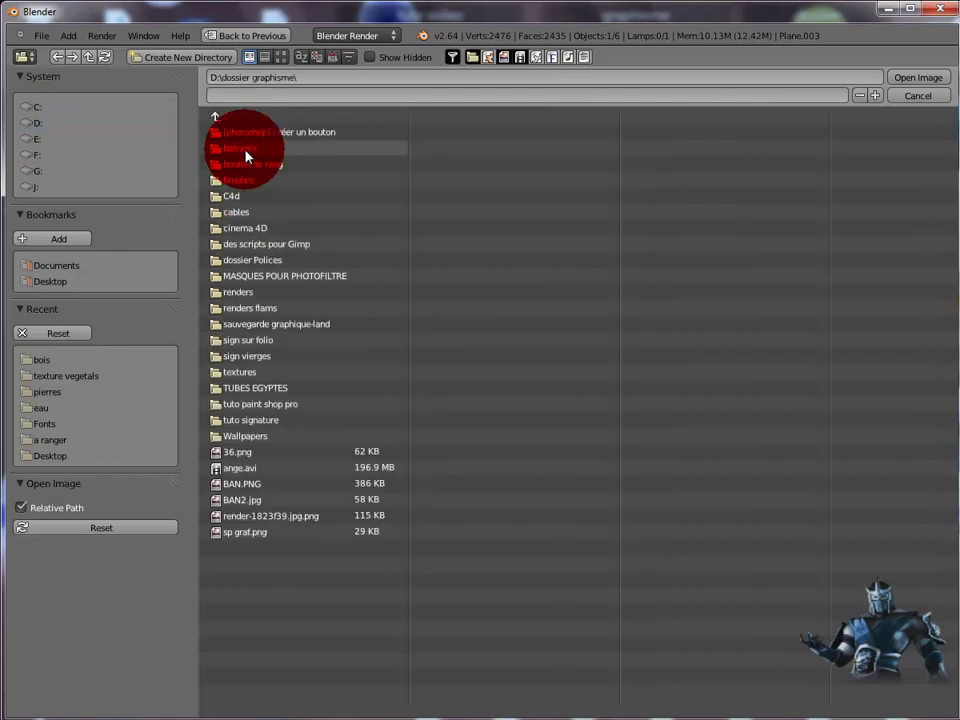
{"action": "left_click", "coordinate": [224, 197]}
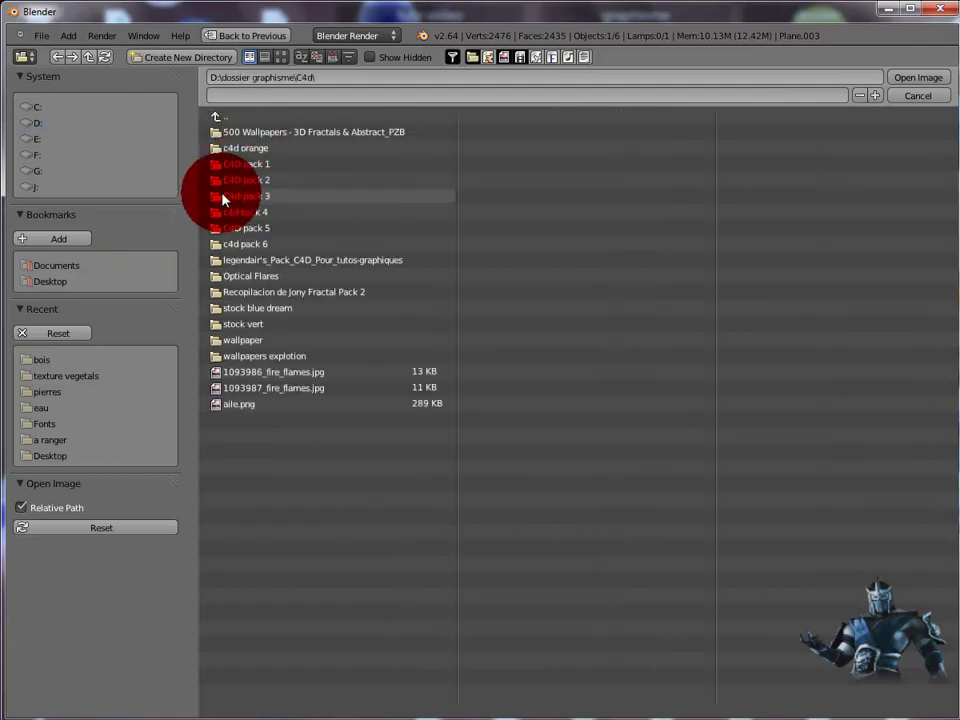
{"action": "left_click", "coordinate": [217, 120]}
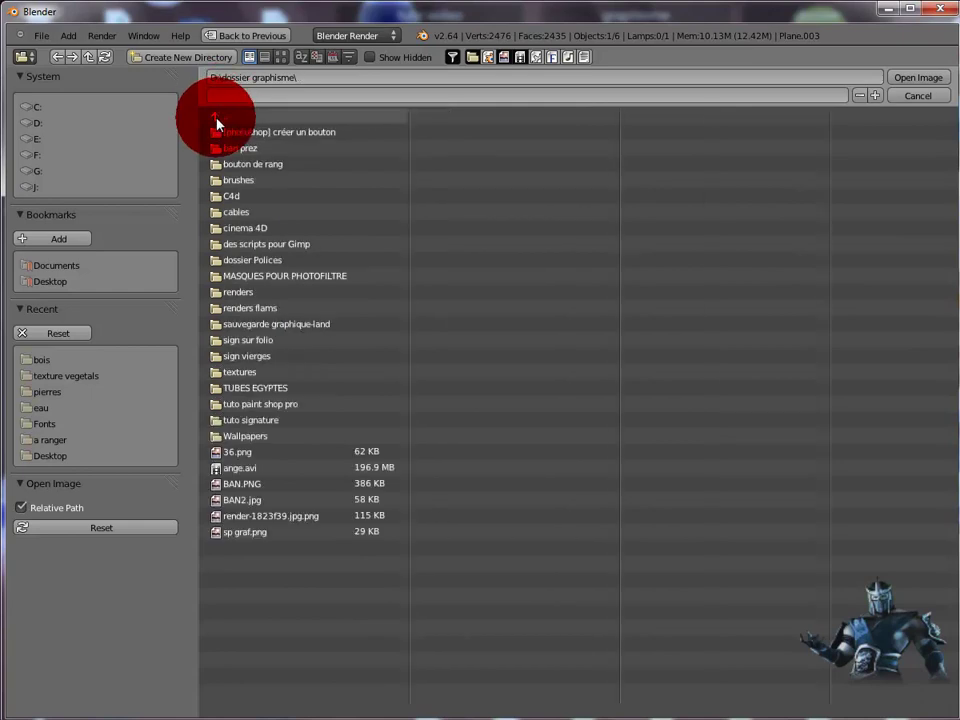
{"action": "left_click", "coordinate": [230, 215]}
{"action": "left_click", "coordinate": [229, 182]}
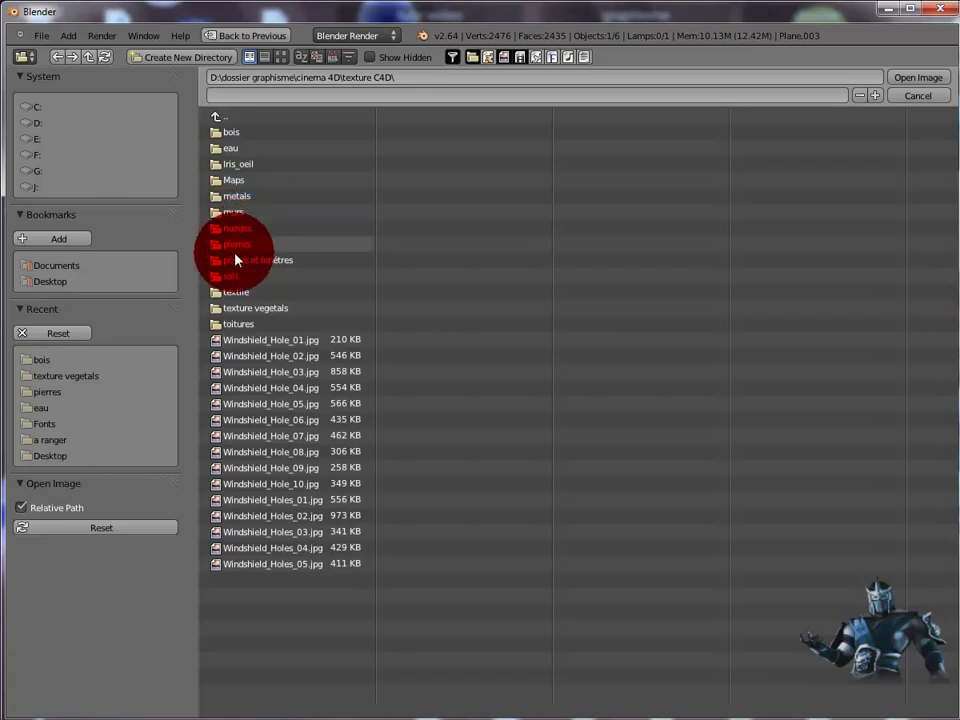
{"action": "left_click", "coordinate": [228, 277]}
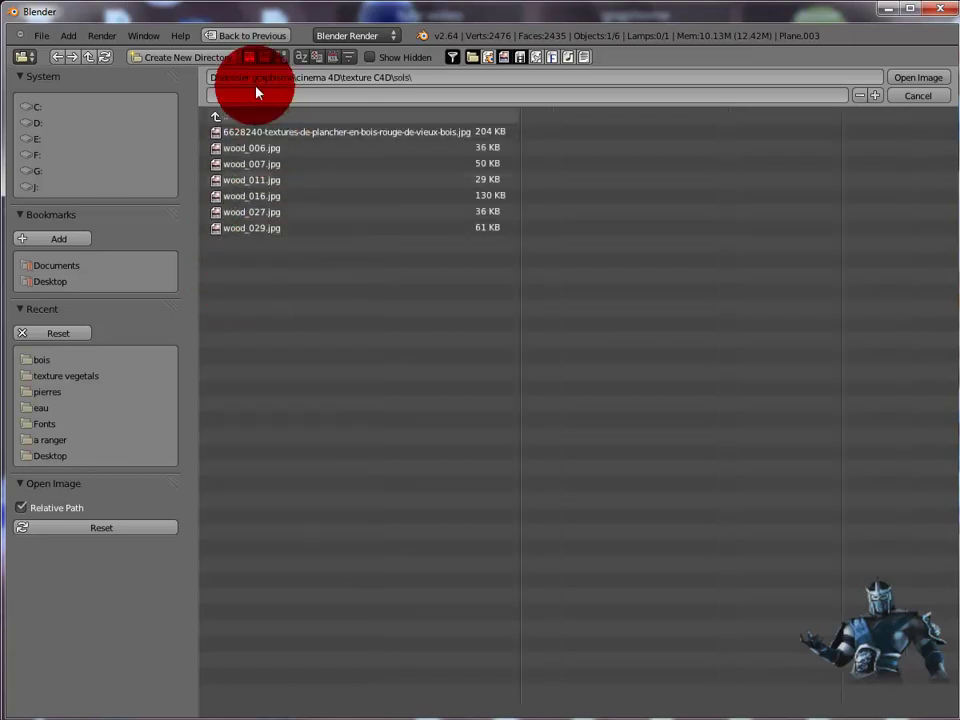
{"action": "left_click", "coordinate": [282, 60]}
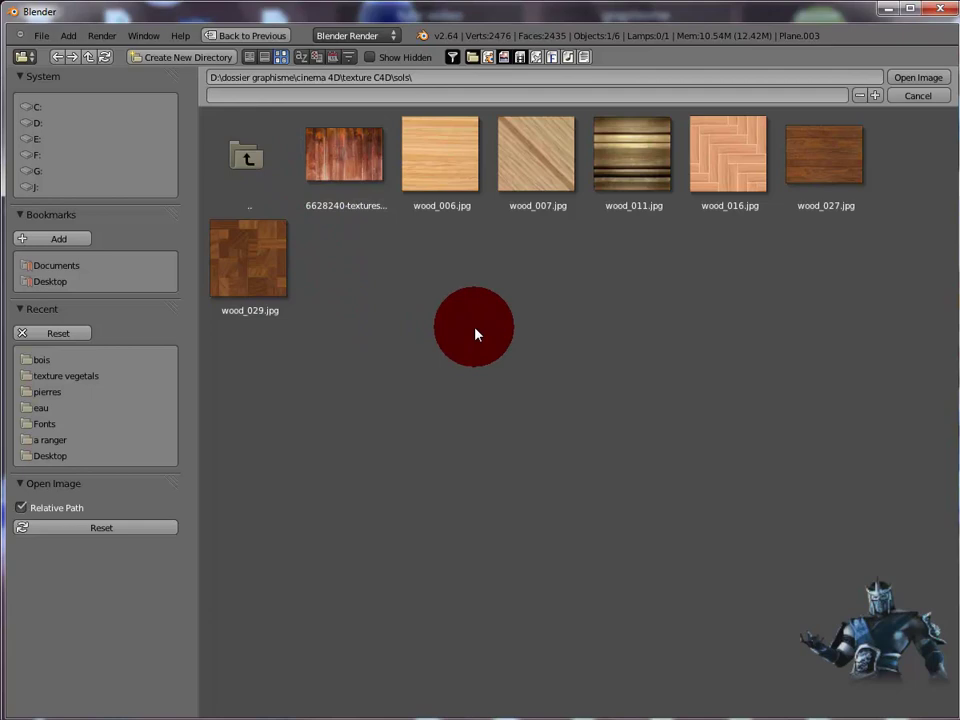
{"action": "double_click", "coordinate": [535, 166]}
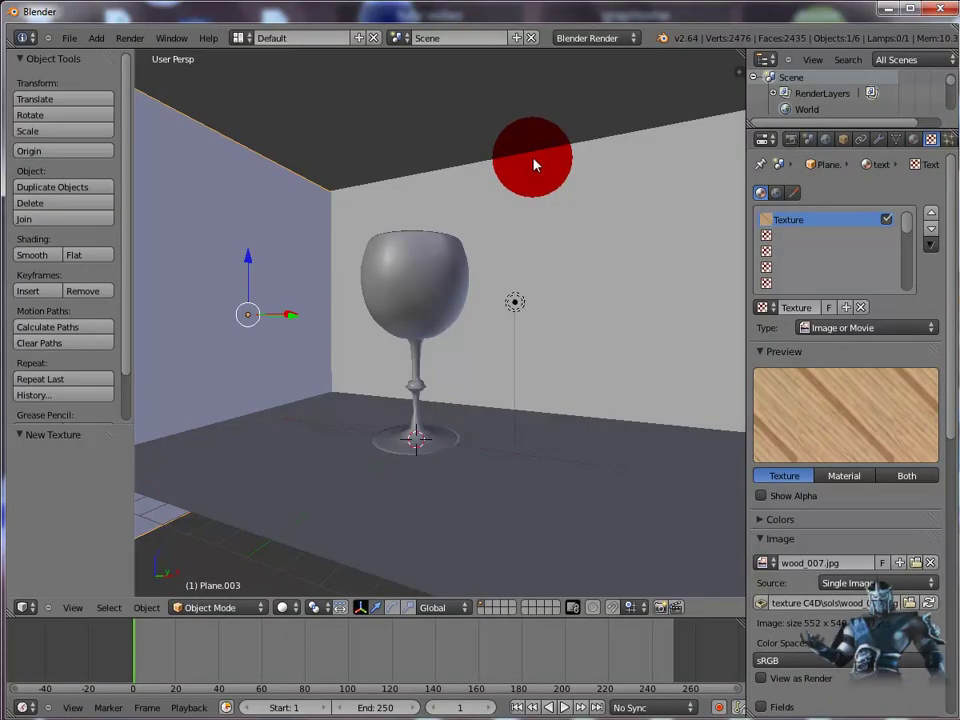
Step: Make a test render to check the wood texture on the side wall
{"action": "key", "text": "F12"}
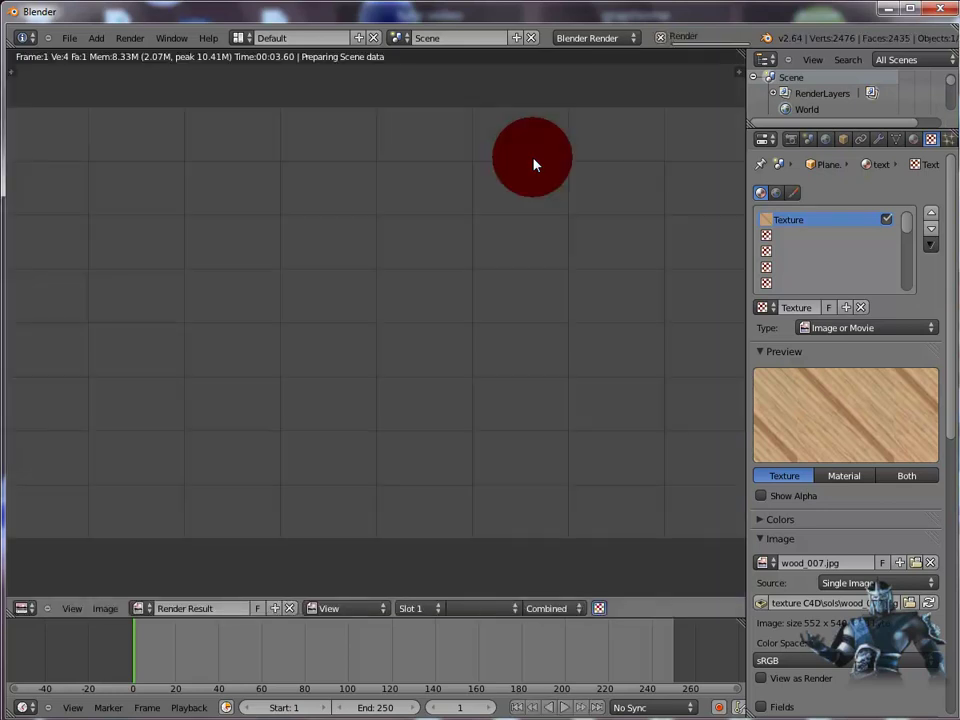
{"action": "left_click", "coordinate": [535, 165]}
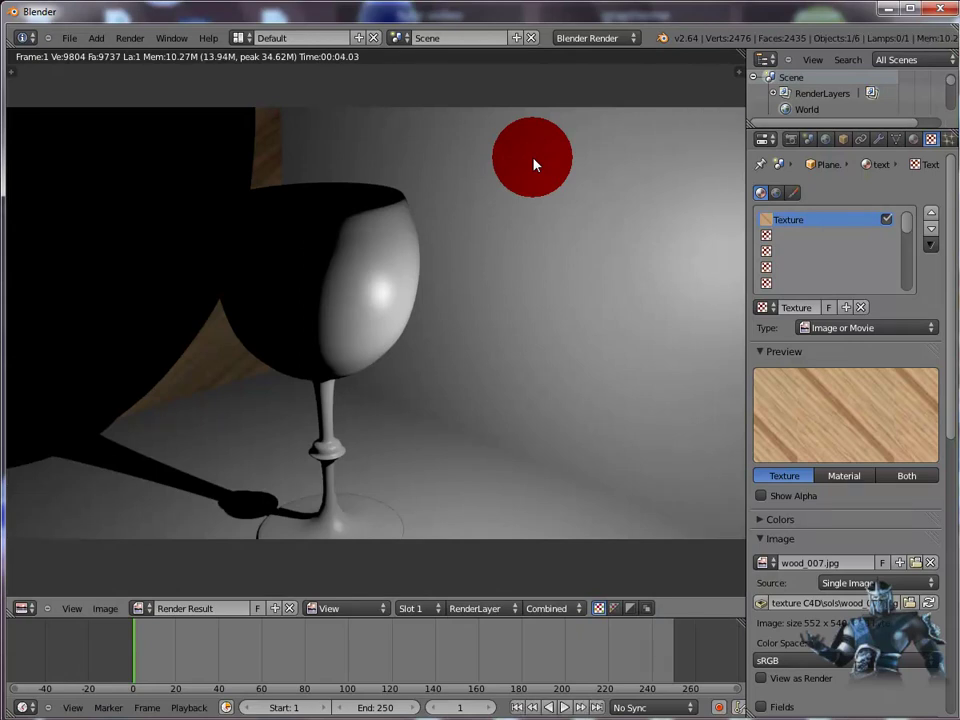
{"action": "left_click", "coordinate": [529, 279]}
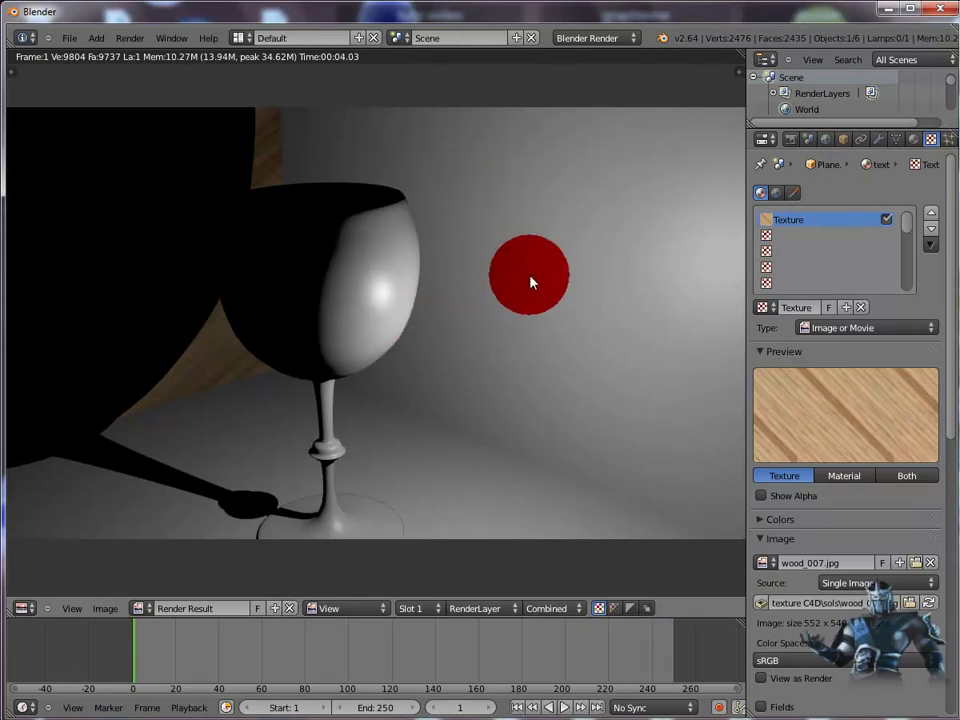
{"action": "key", "text": "Escape"}
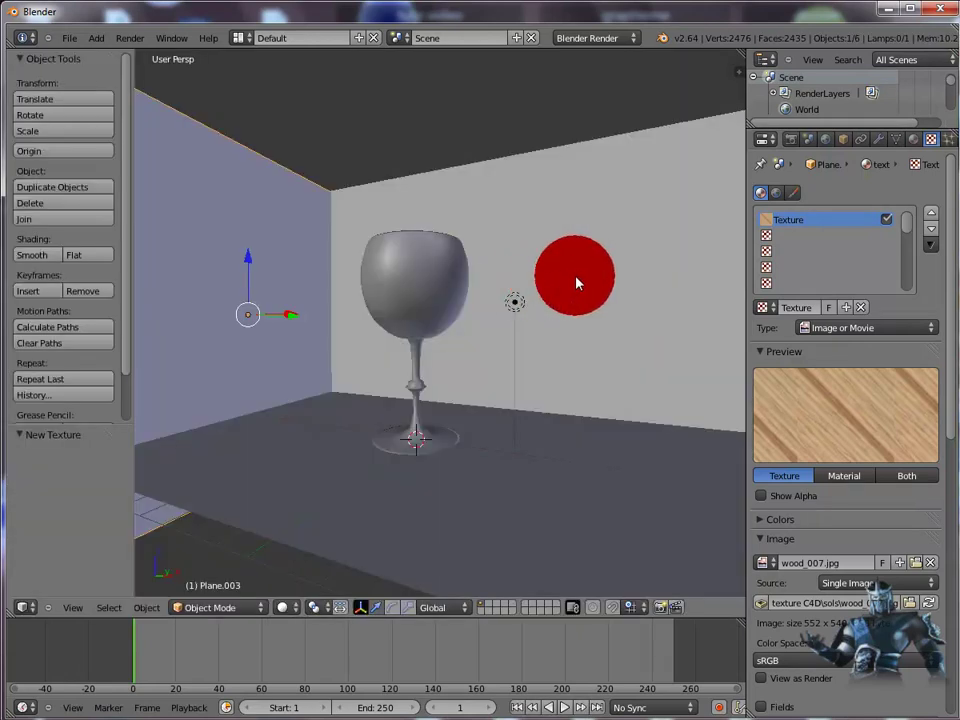
Step: Try to reuse the existing wood image texture named "Texture" on the back wall plane and check it with a test render
{"action": "right_click", "coordinate": [580, 280]}
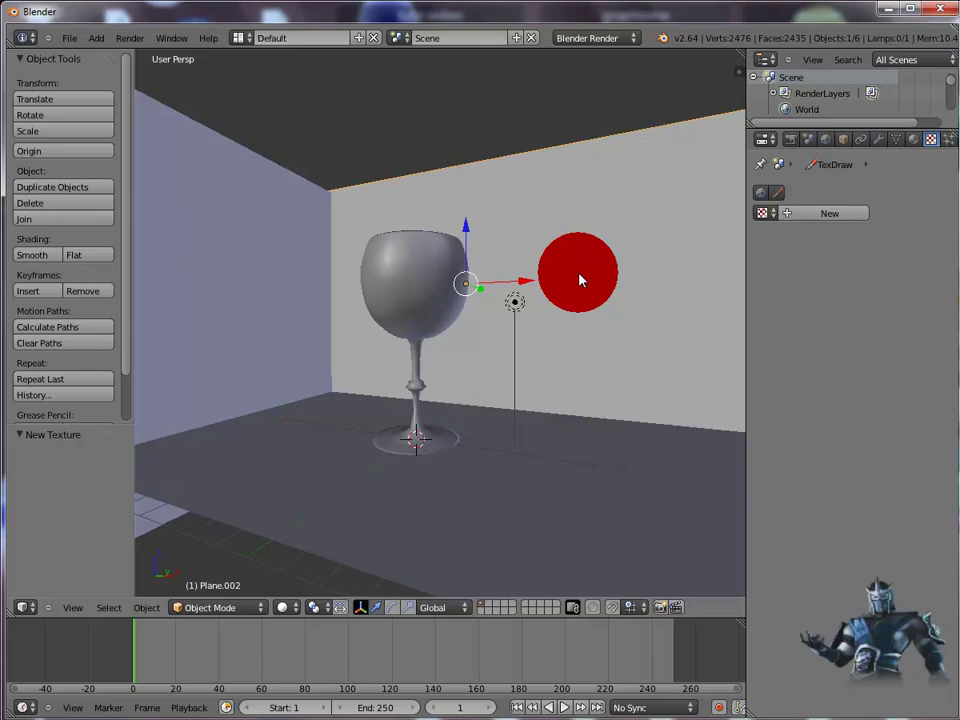
{"action": "left_click", "coordinate": [831, 214]}
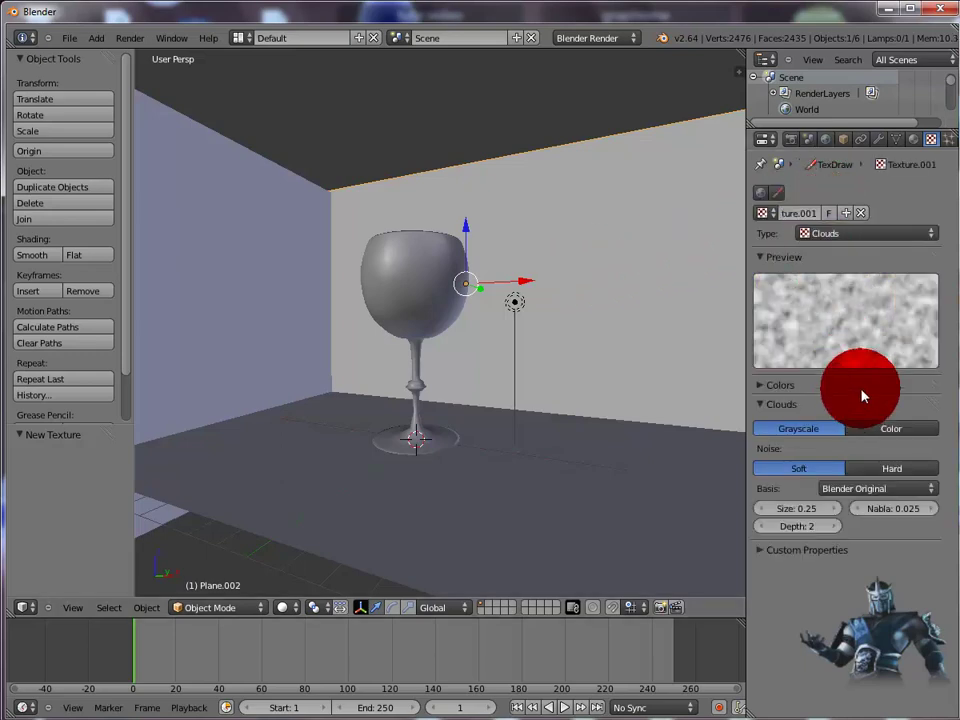
{"action": "left_click", "coordinate": [869, 236]}
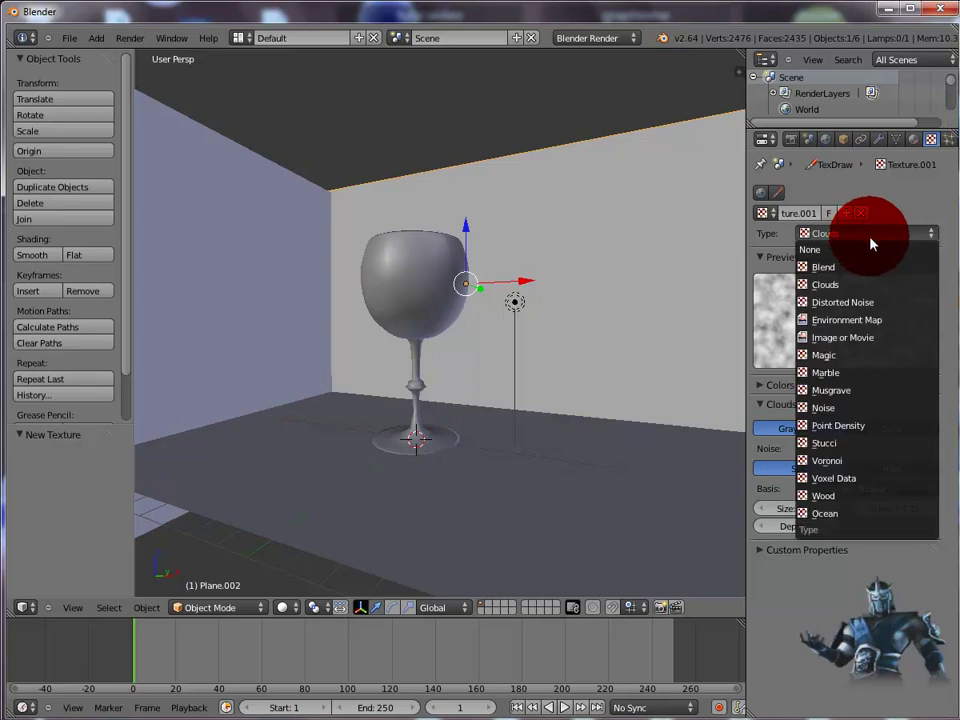
{"action": "left_click", "coordinate": [862, 336]}
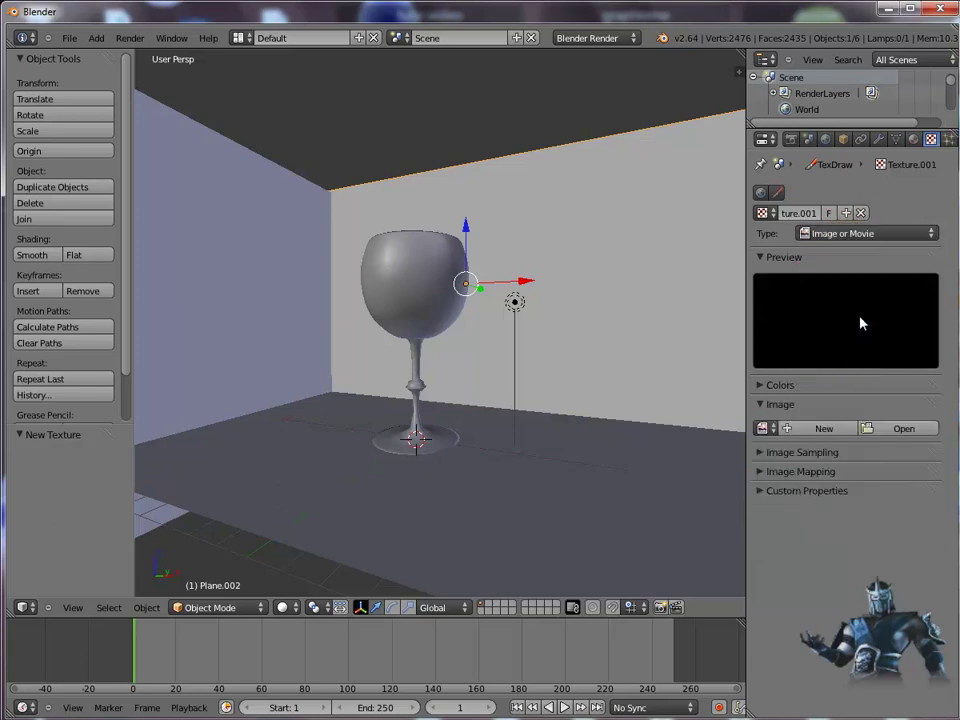
{"action": "left_click", "coordinate": [791, 237]}
{"action": "left_click", "coordinate": [774, 220]}
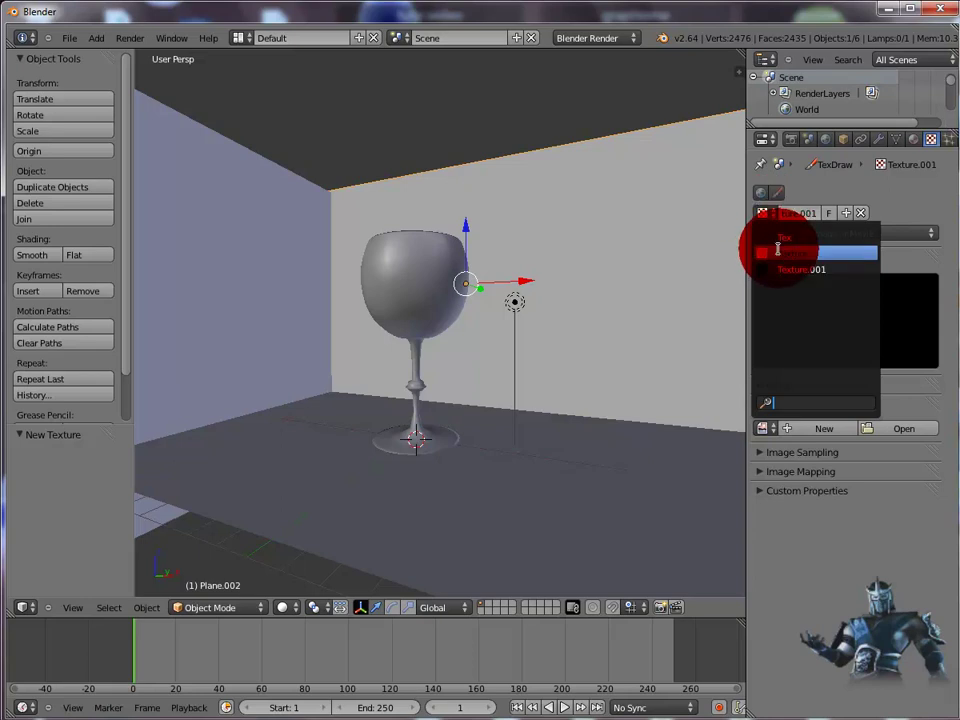
{"action": "left_click", "coordinate": [778, 252]}
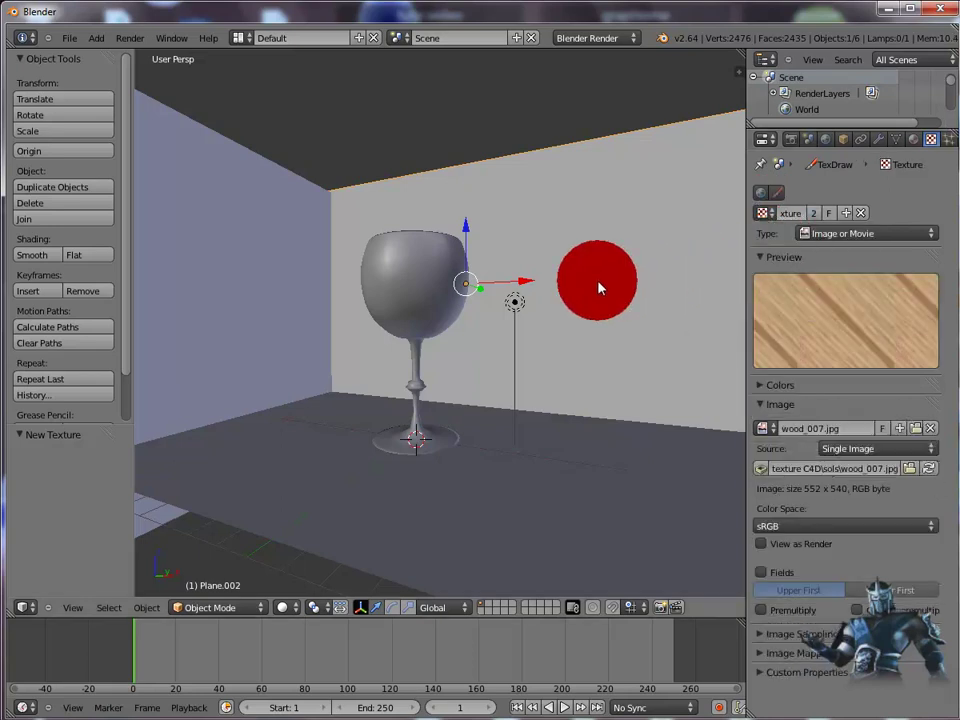
{"action": "key", "text": "F12"}
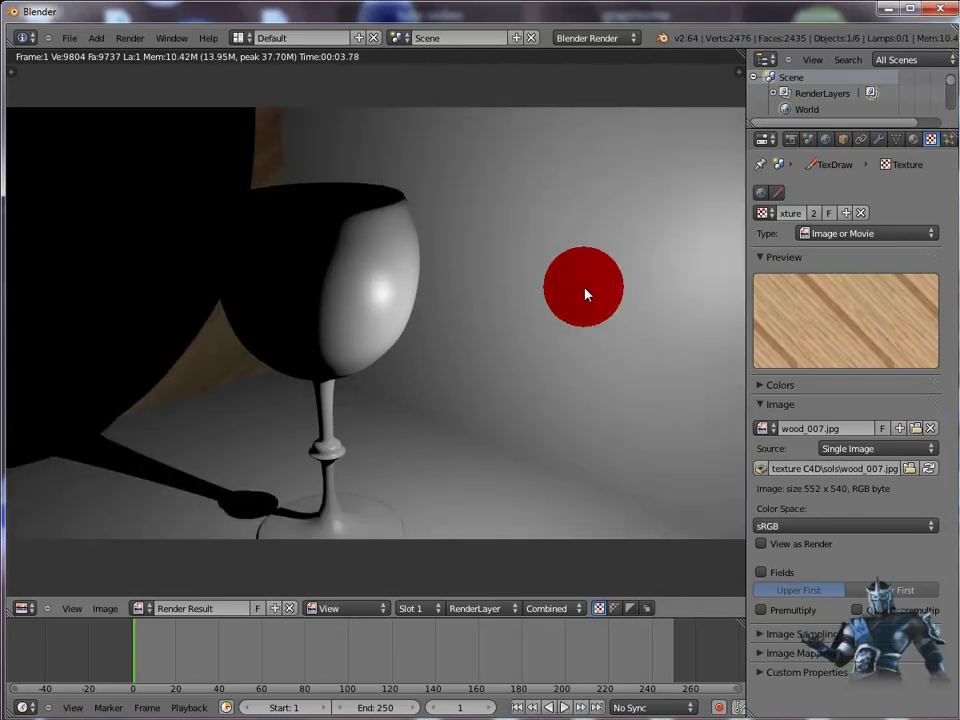
{"action": "key", "text": "Escape"}
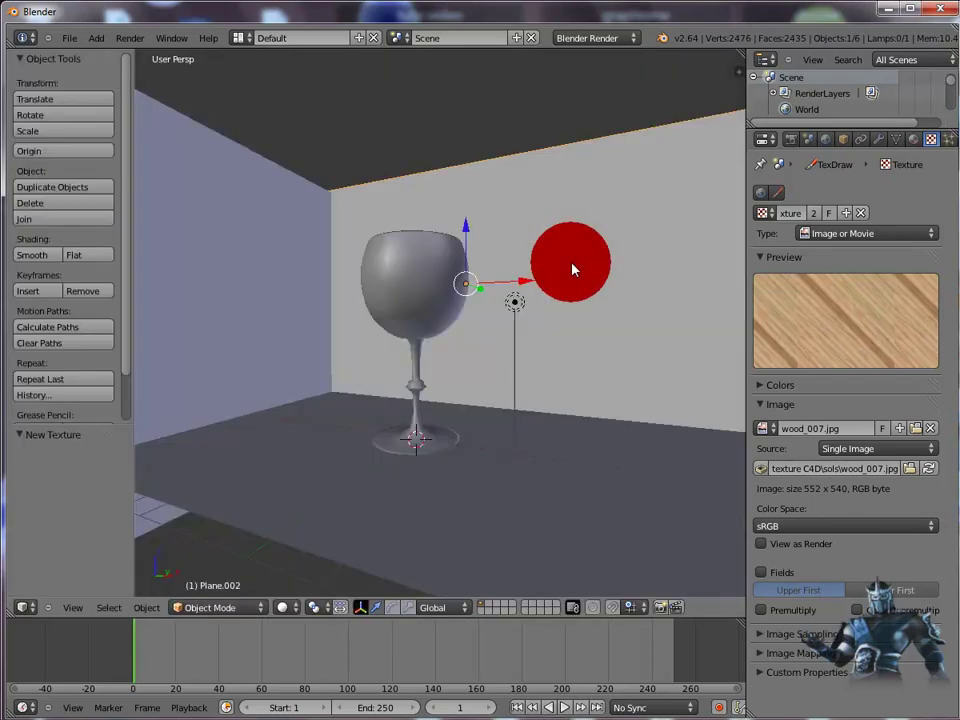
Step: Create a material named "texture2" on the back wall plane and add a new Image or Movie texture to it
{"action": "left_click", "coordinate": [913, 140]}
{"action": "left_click", "coordinate": [826, 246]}
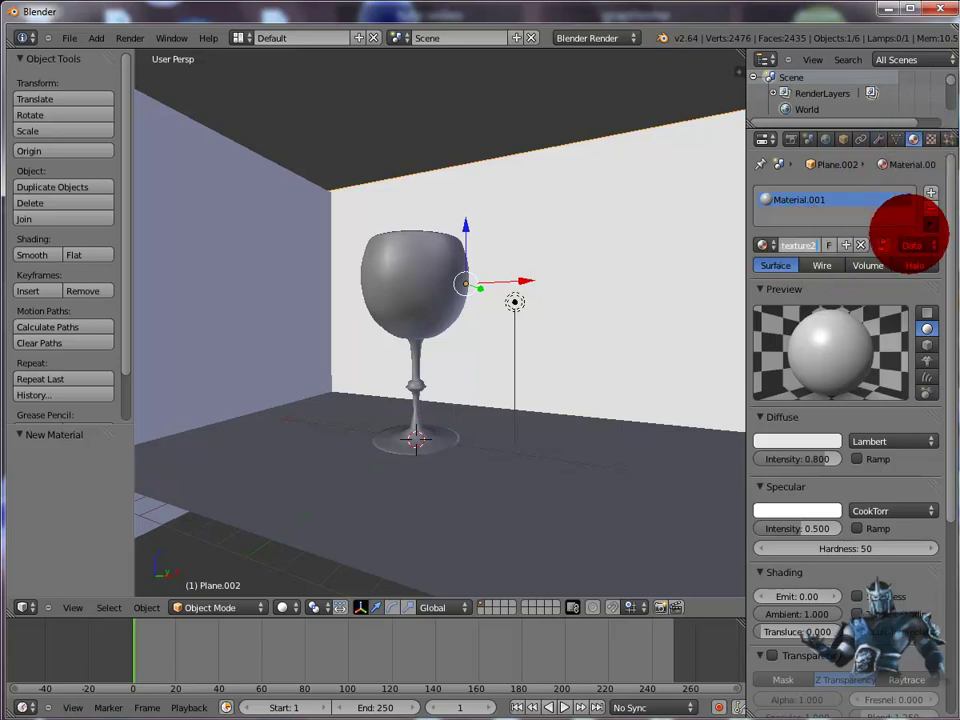
{"action": "left_click", "coordinate": [931, 139]}
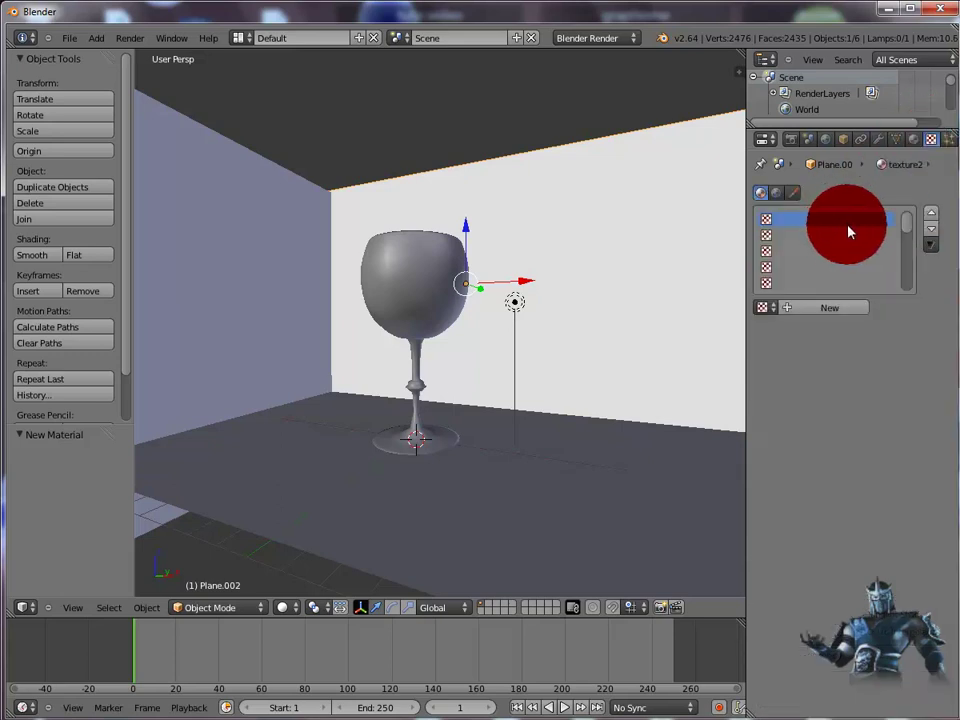
{"action": "left_click", "coordinate": [827, 309]}
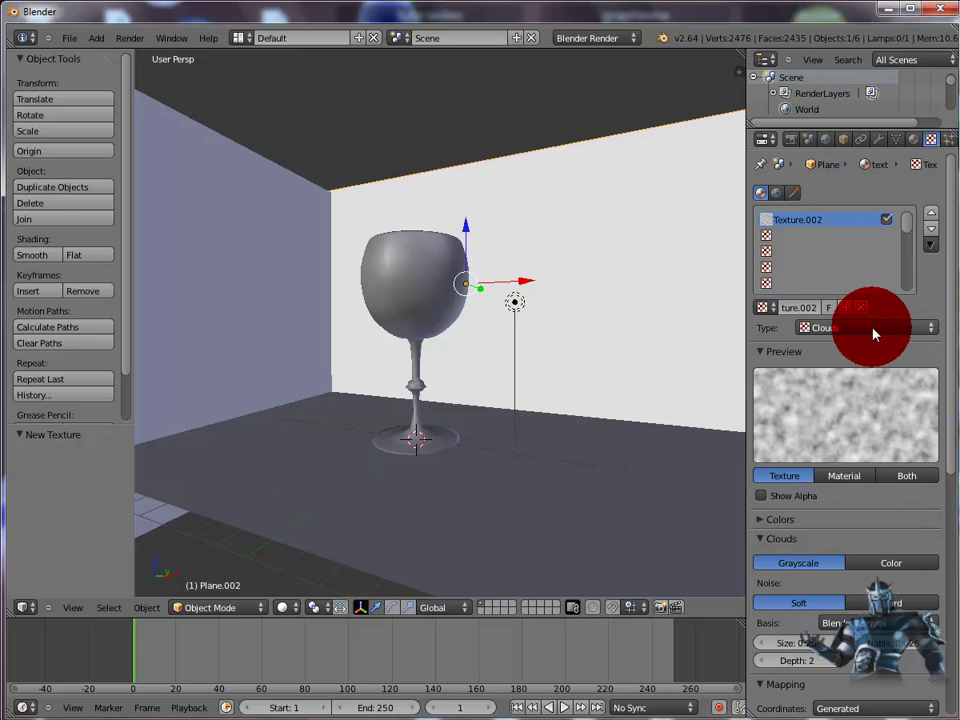
{"action": "left_click", "coordinate": [865, 326]}
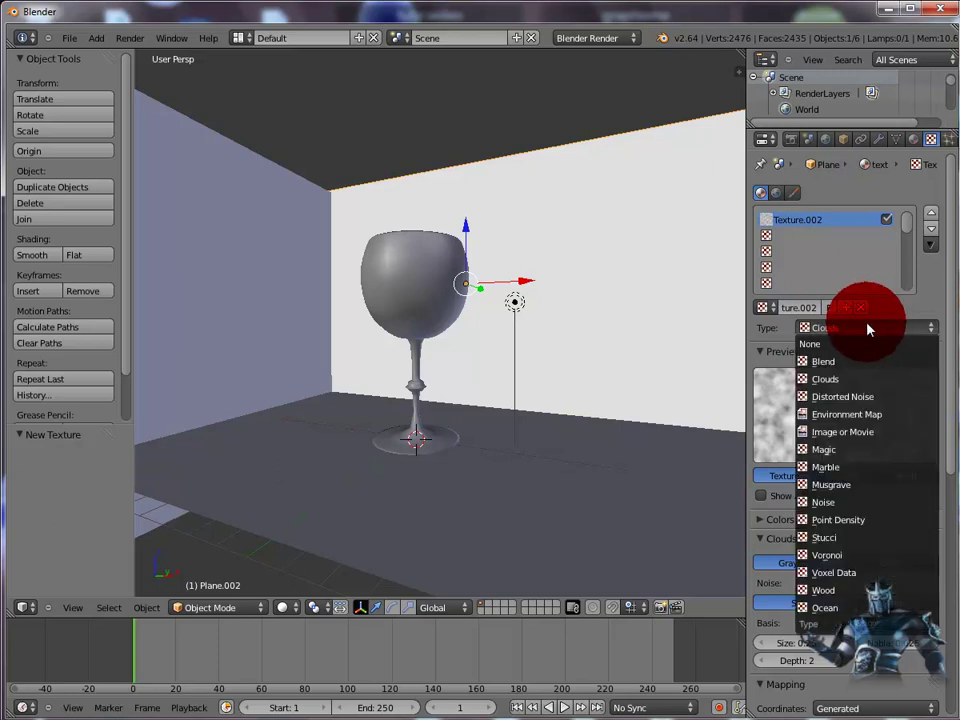
{"action": "left_click", "coordinate": [847, 431]}
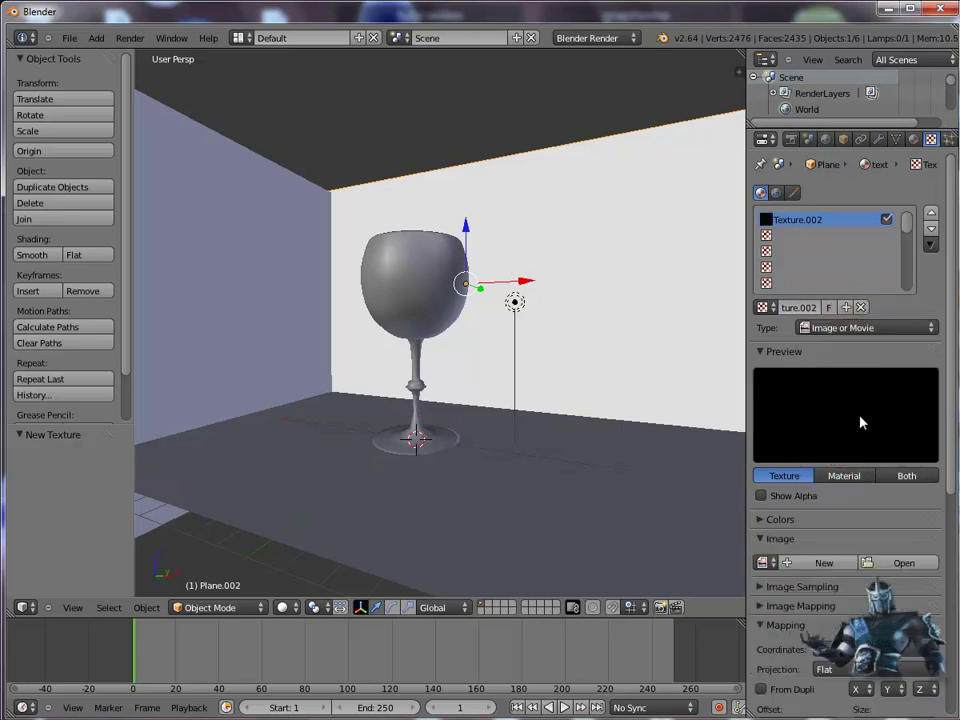
Step: Load wood_007.jpg from D:\dossier graphisme\cinema 4D\texture C4D\sols as the back wall's texture image
{"action": "left_click", "coordinate": [900, 564]}
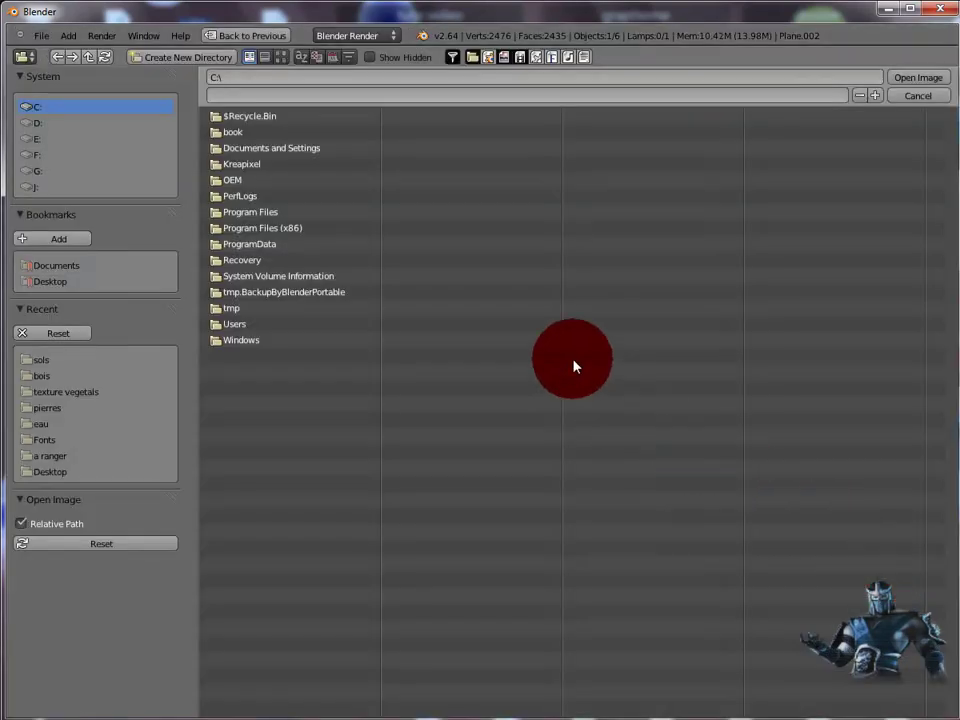
{"action": "left_click", "coordinate": [40, 124]}
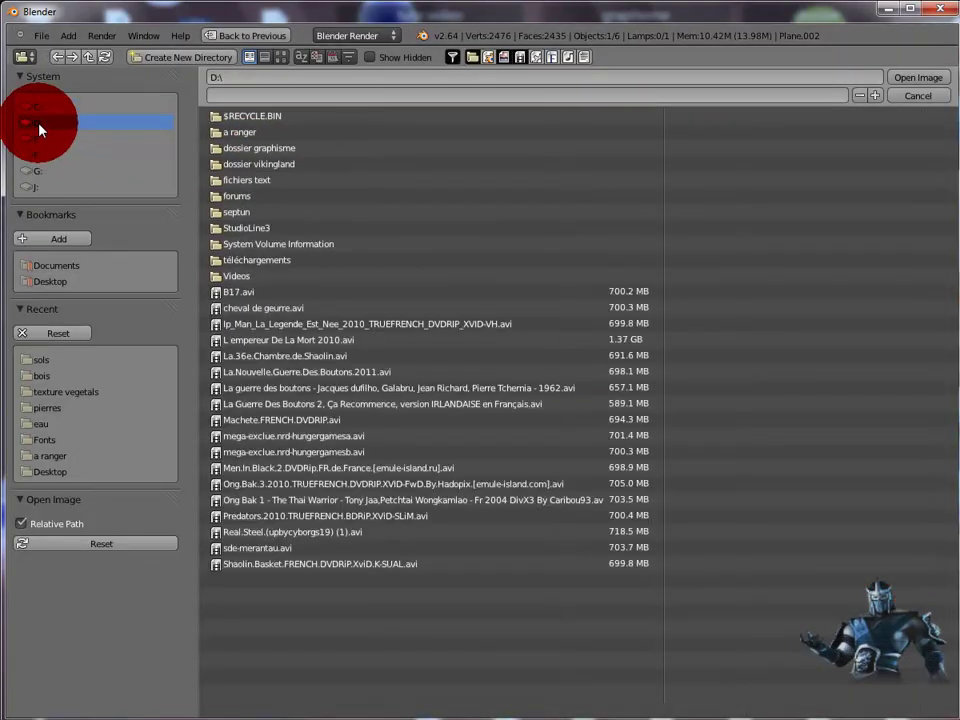
{"action": "left_click", "coordinate": [256, 149]}
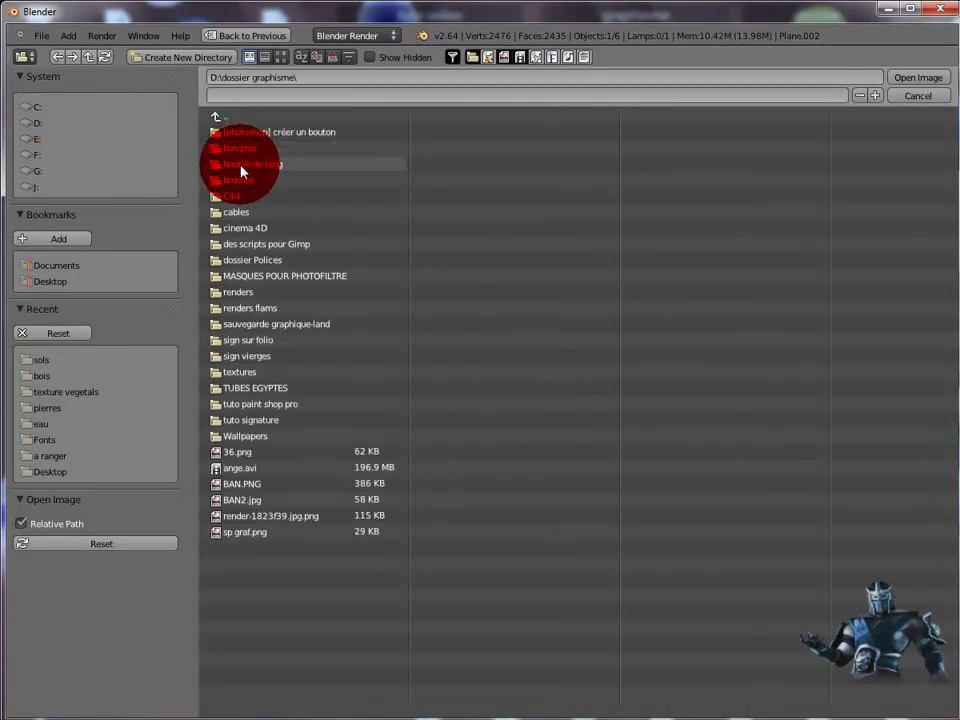
{"action": "left_click", "coordinate": [242, 229]}
{"action": "left_click", "coordinate": [238, 181]}
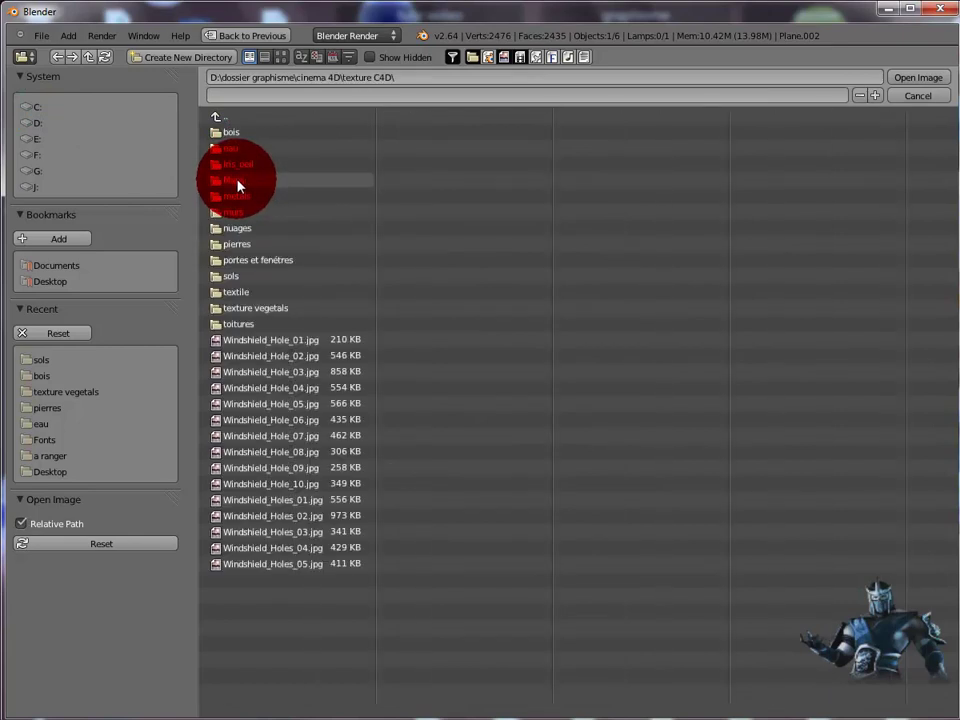
{"action": "left_click", "coordinate": [238, 276]}
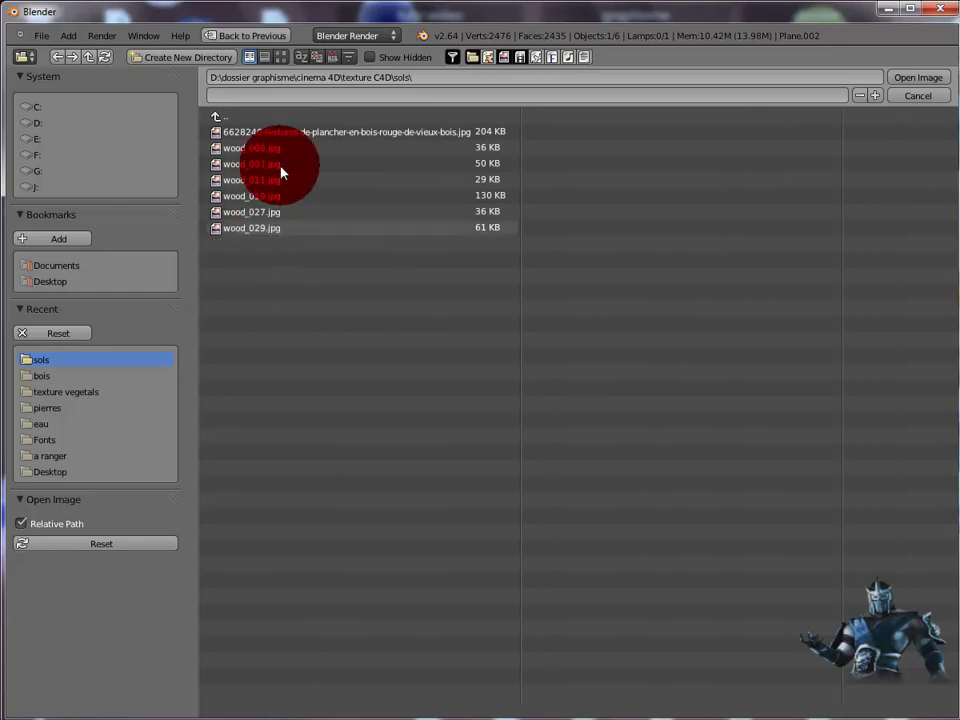
{"action": "left_click", "coordinate": [282, 57]}
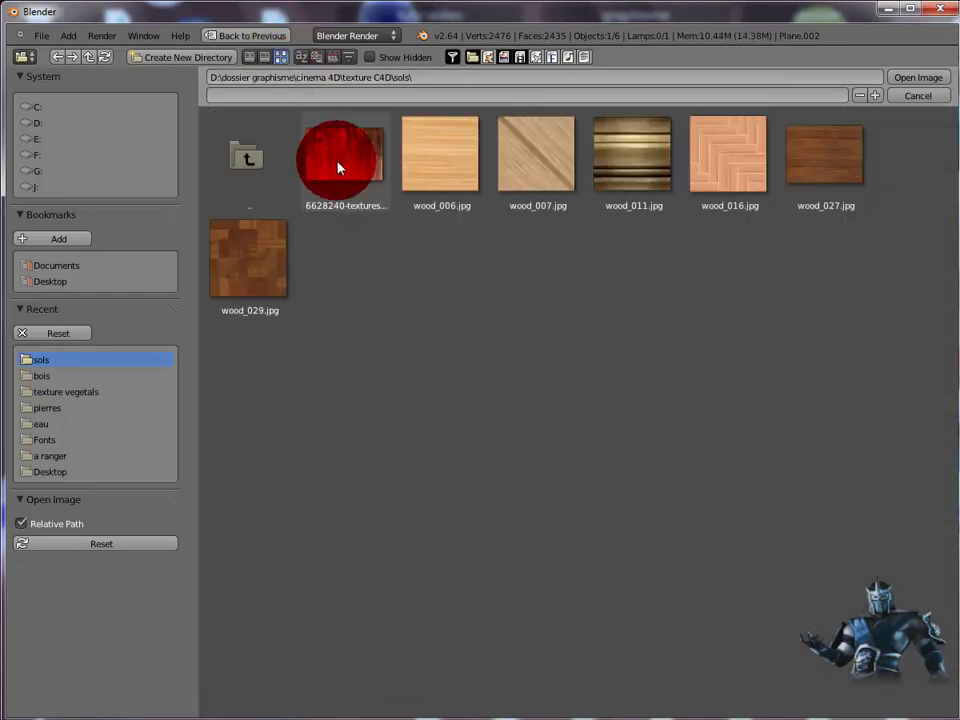
{"action": "double_click", "coordinate": [515, 167]}
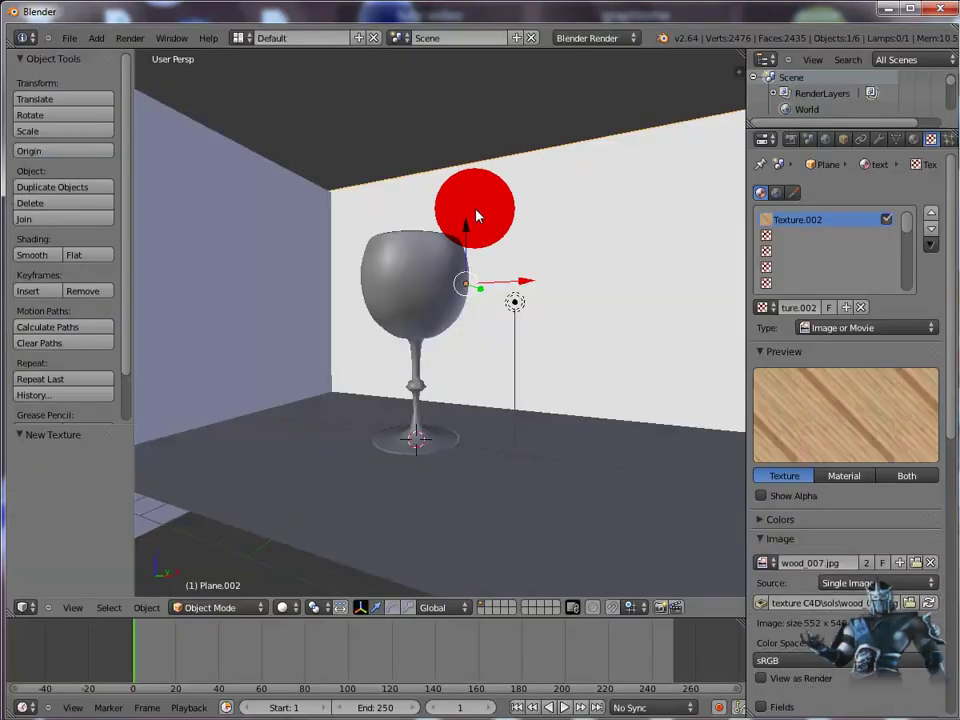
Step: Make a test render to check the wood texture on the back wall
{"action": "key", "text": "F12"}
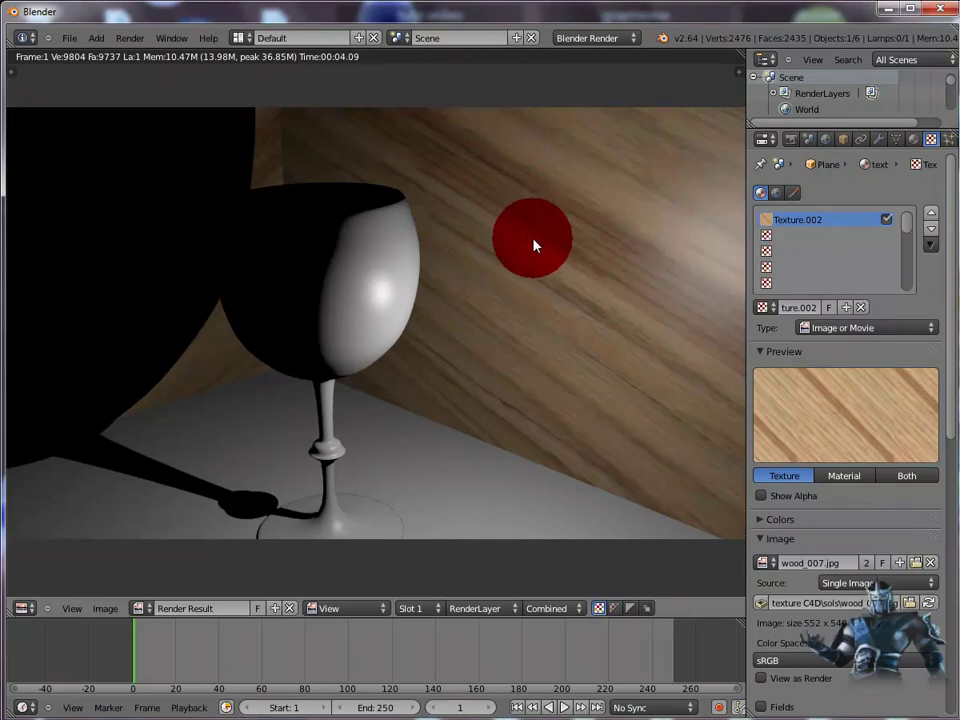
{"action": "key", "text": "Escape"}
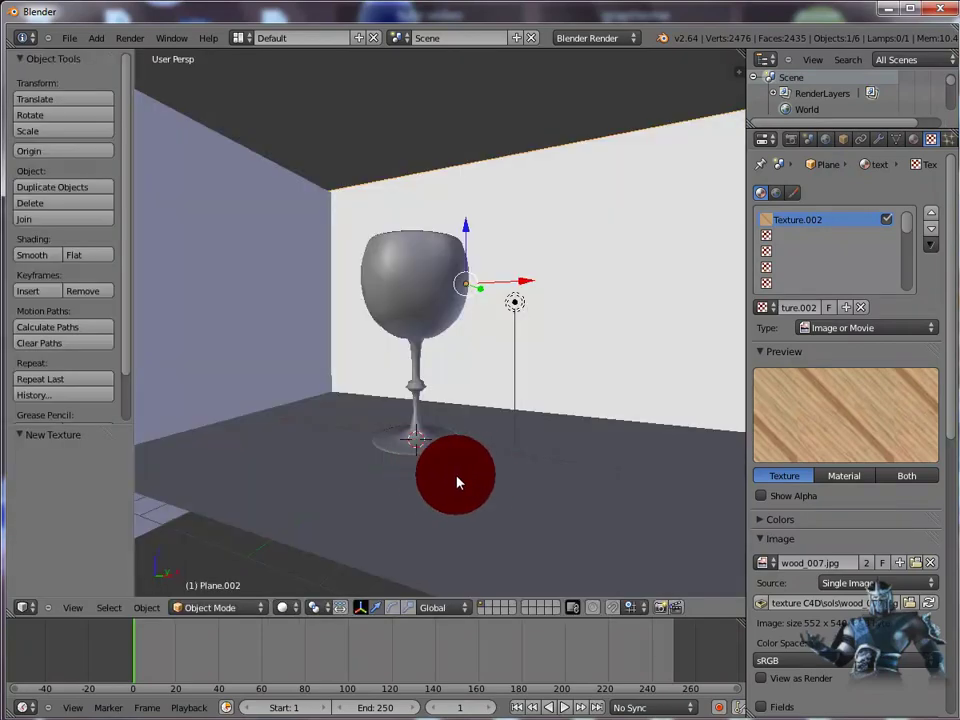
Step: Create a new material on the floor plane and name it "texture3"
{"action": "left_click", "coordinate": [913, 140]}
{"action": "left_click", "coordinate": [828, 244]}
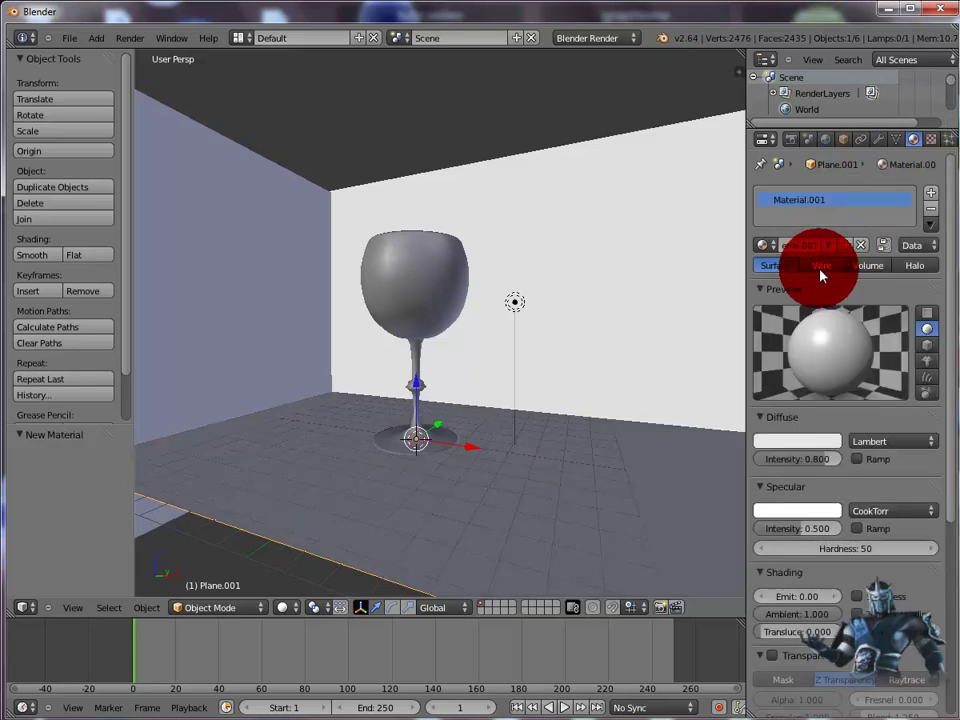
{"action": "left_click", "coordinate": [810, 246]}
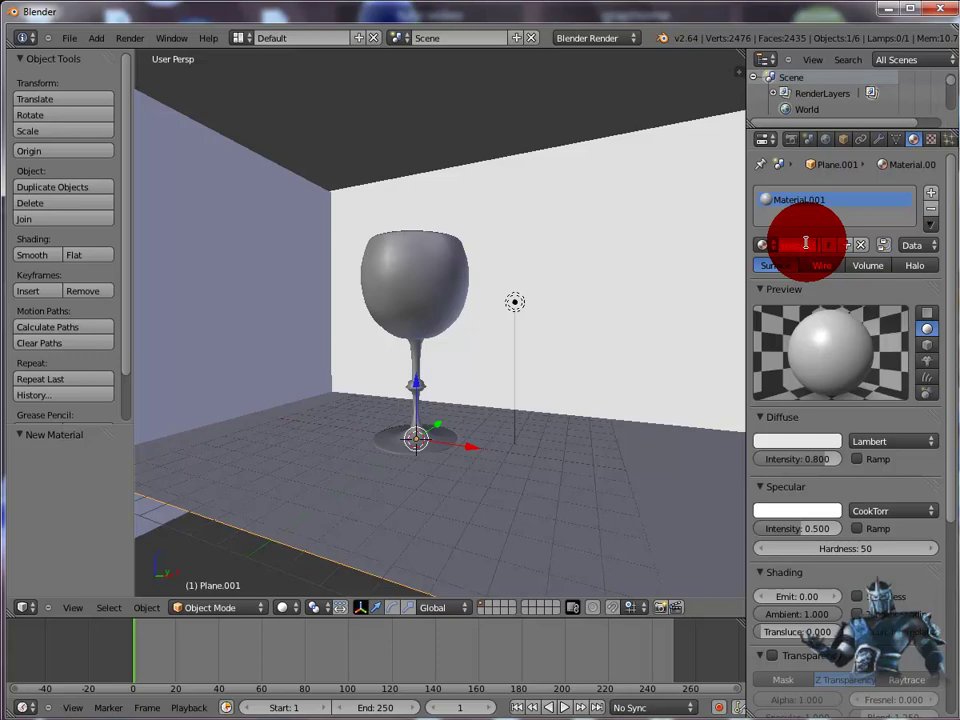
{"action": "type", "text": "texture3"}
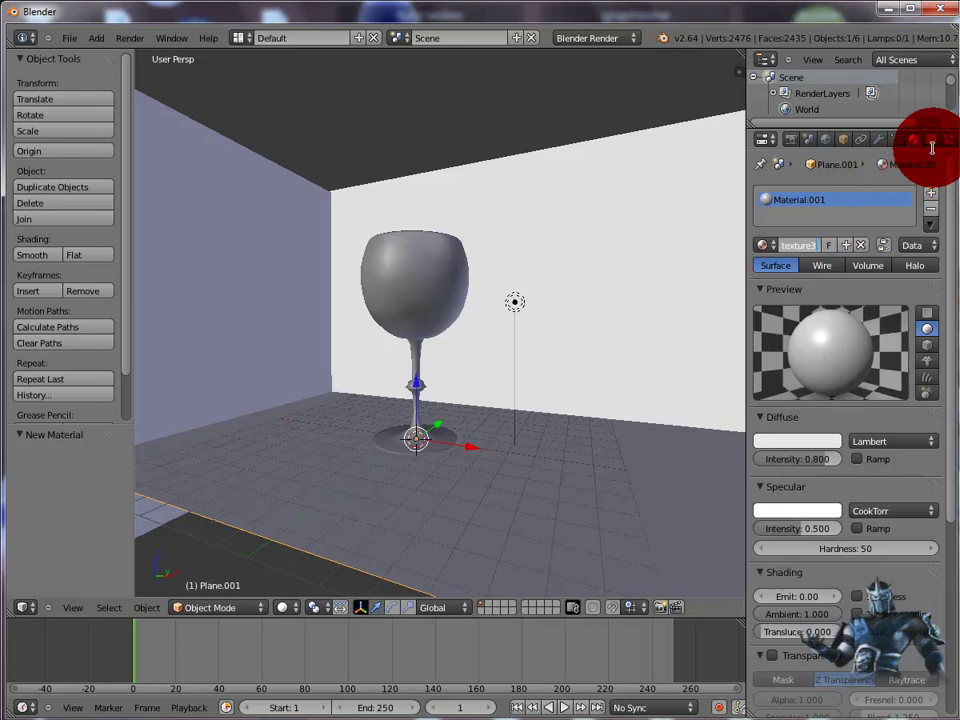
Step: Add a new texture of type Image or Movie to the floor's material
{"action": "left_click", "coordinate": [932, 147]}
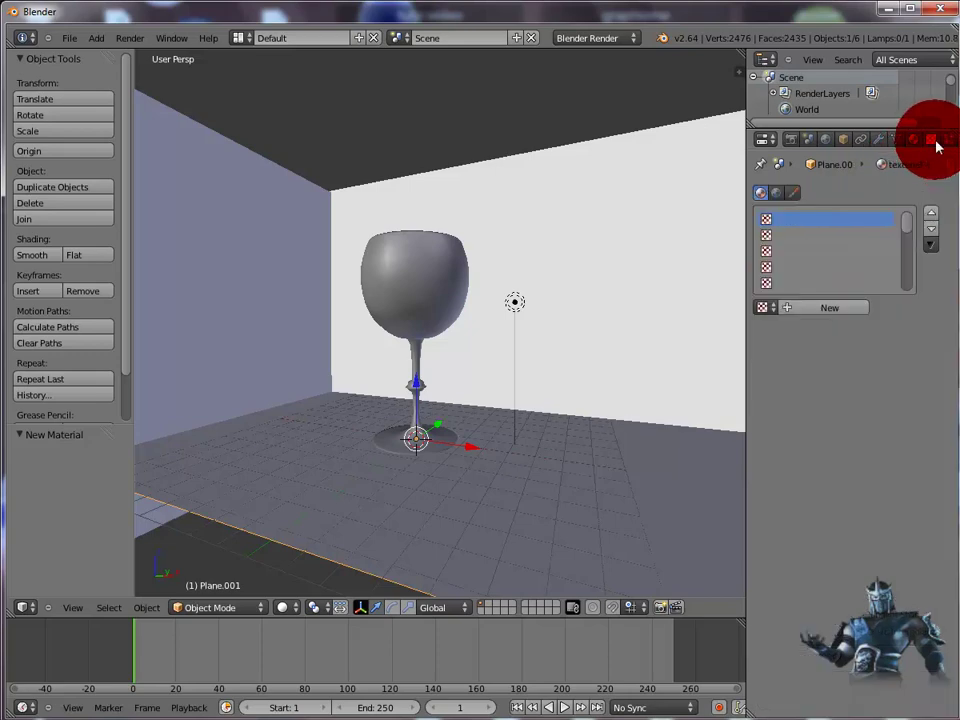
{"action": "left_click", "coordinate": [834, 240]}
{"action": "left_click", "coordinate": [834, 306]}
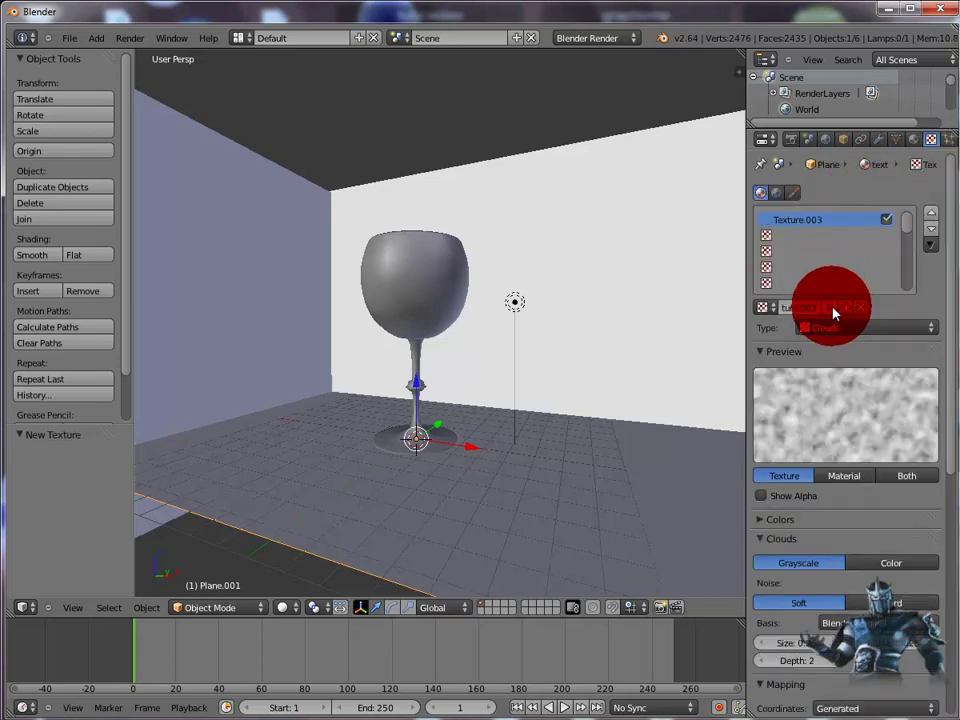
{"action": "left_click", "coordinate": [855, 329]}
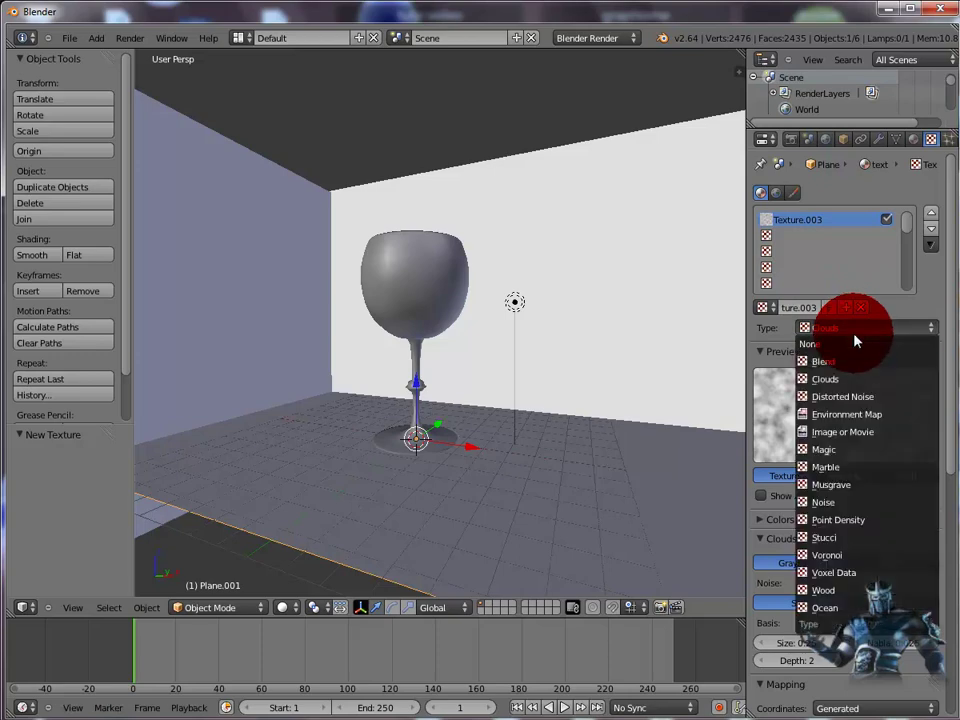
{"action": "left_click", "coordinate": [856, 436]}
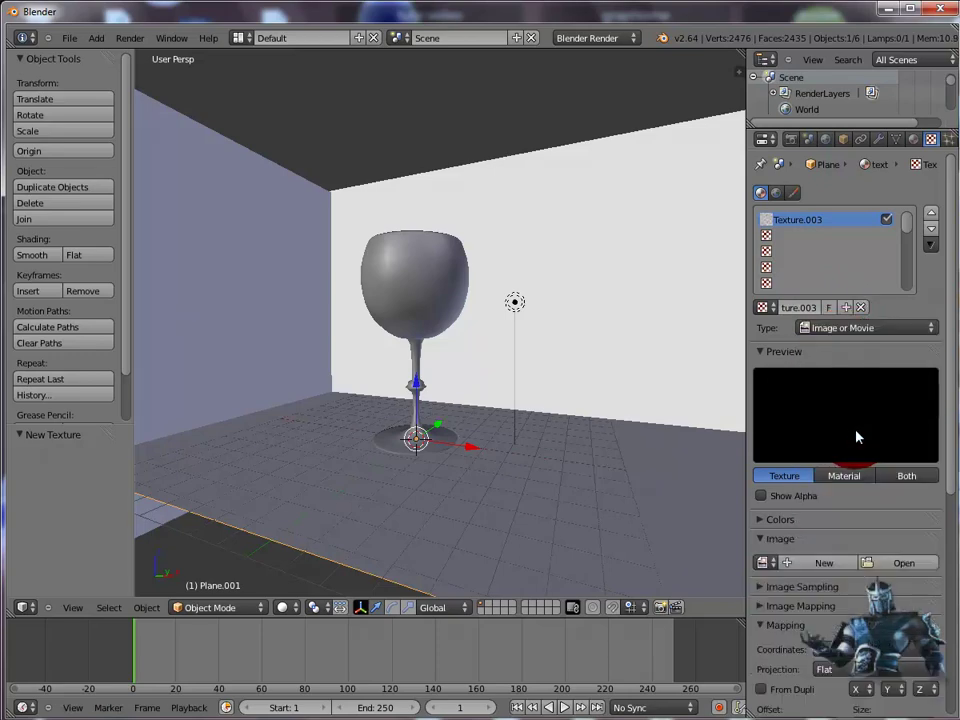
Step: Load wood_029.jpg from D:\dossier graphisme\cinema 4D\texture C4D\sols as the floor's texture image
{"action": "left_click", "coordinate": [893, 568]}
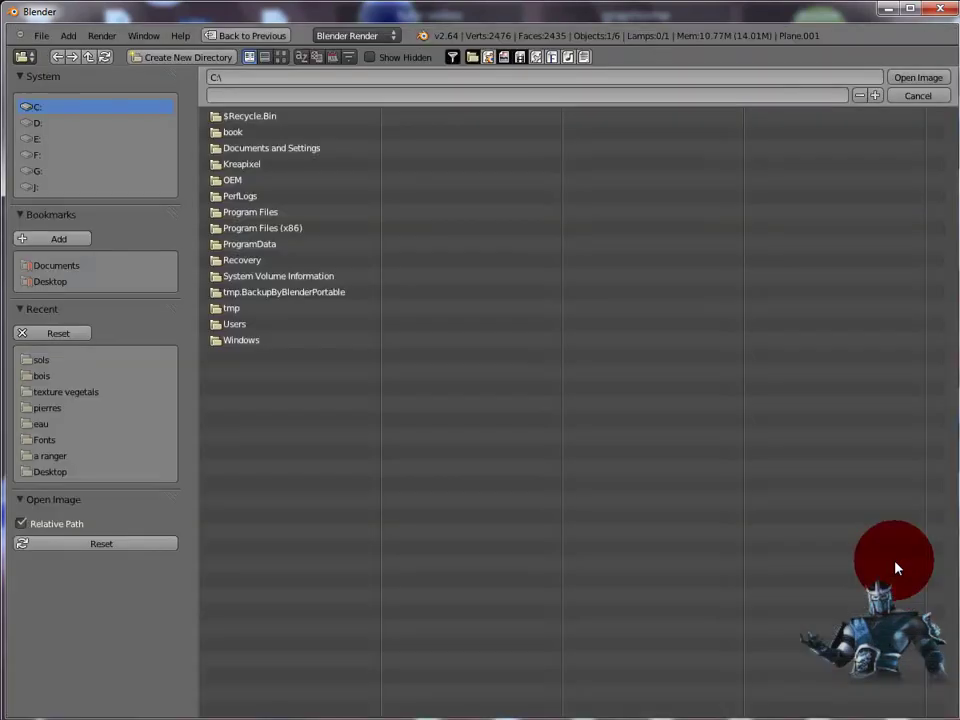
{"action": "left_click", "coordinate": [44, 122]}
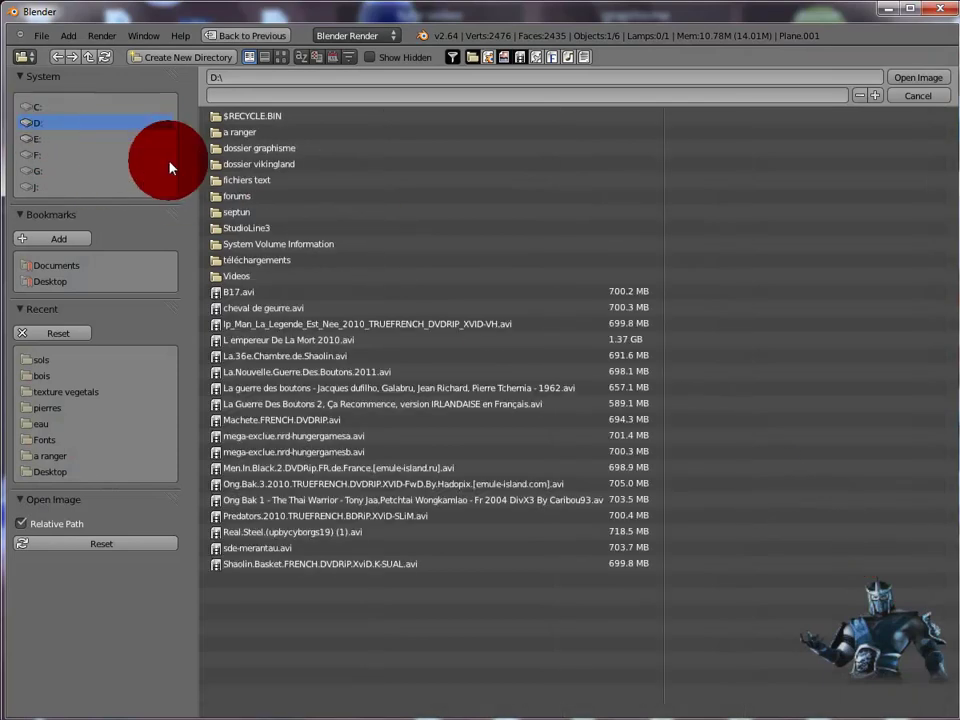
{"action": "left_click", "coordinate": [265, 147]}
{"action": "left_click", "coordinate": [246, 228]}
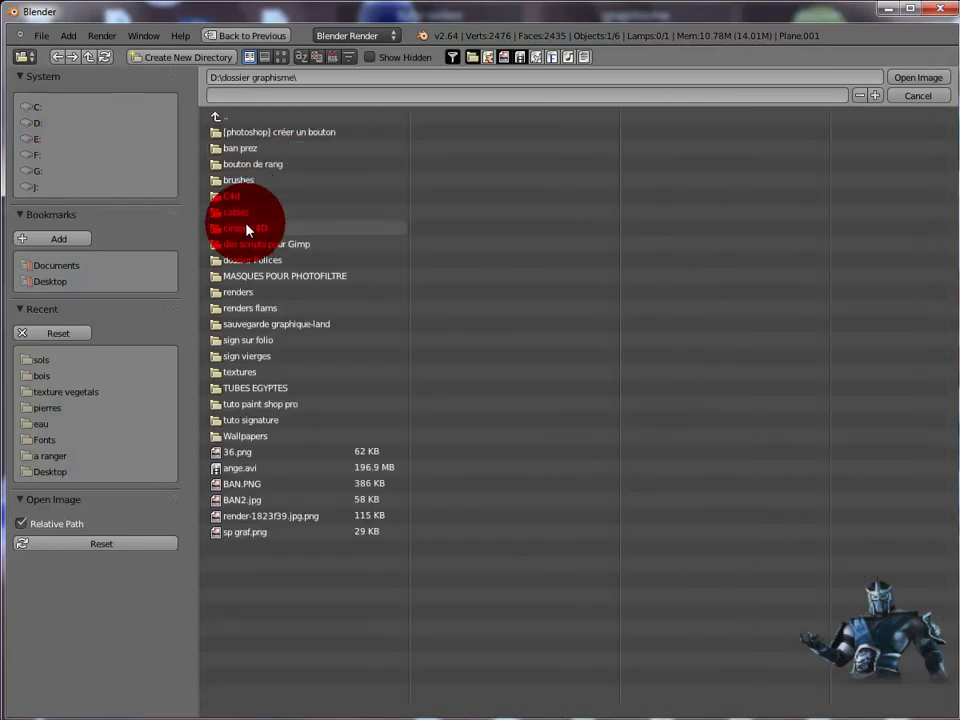
{"action": "left_click", "coordinate": [233, 182]}
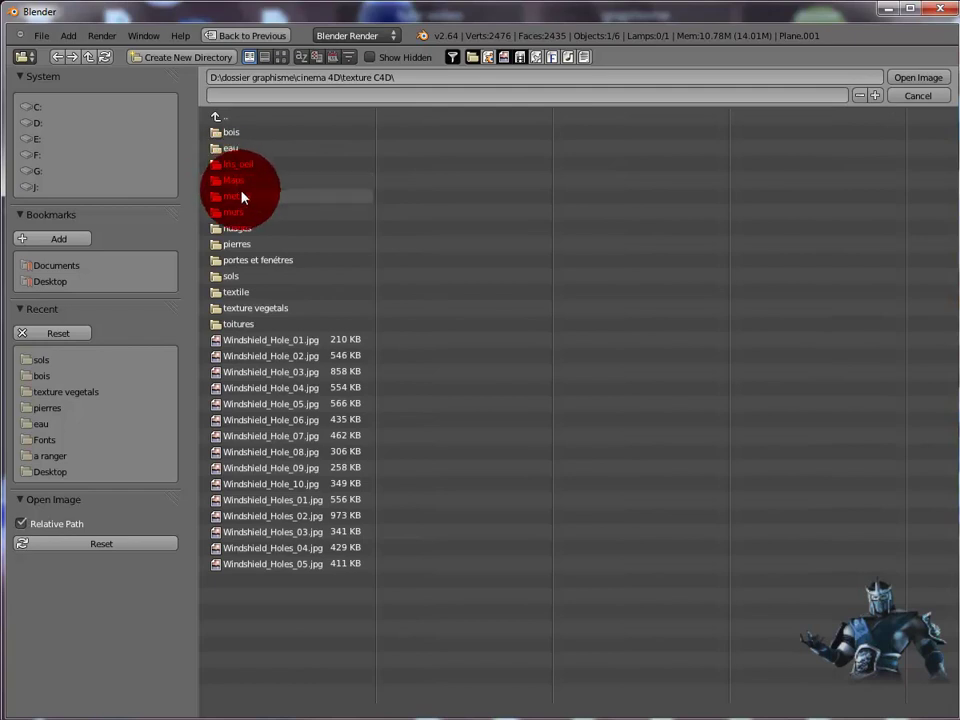
{"action": "left_click", "coordinate": [236, 277]}
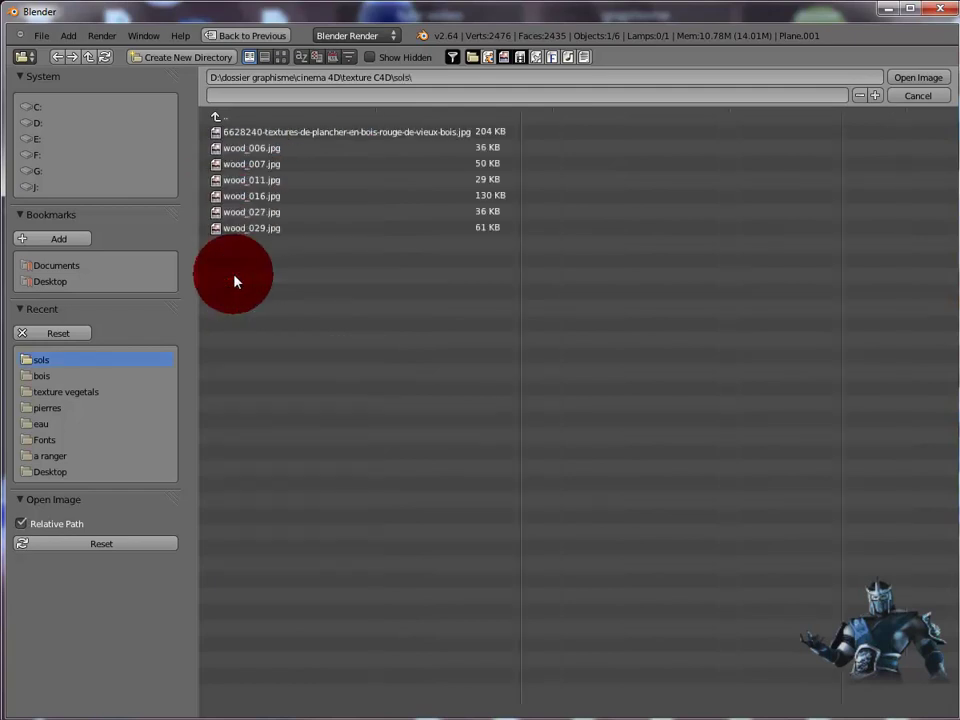
{"action": "left_click", "coordinate": [281, 58]}
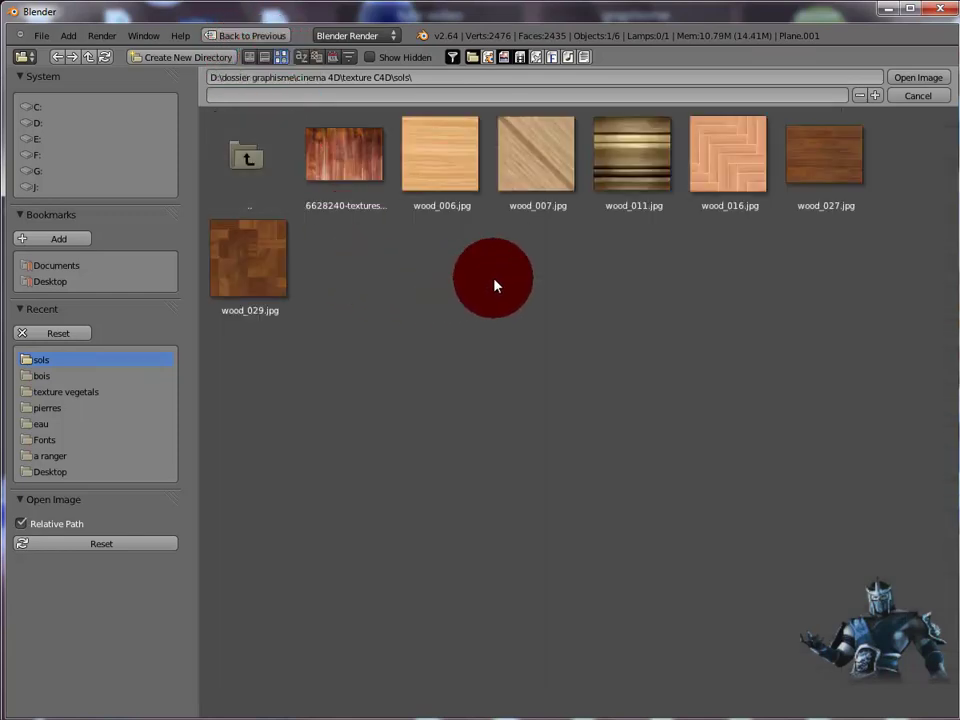
{"action": "left_click", "coordinate": [729, 193]}
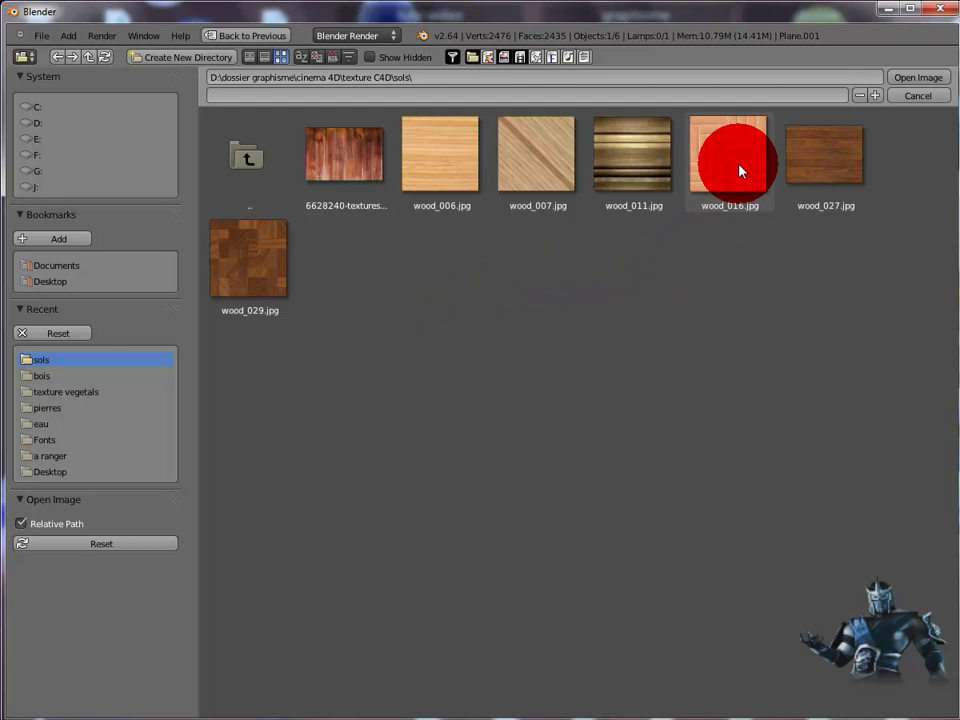
{"action": "double_click", "coordinate": [257, 279]}
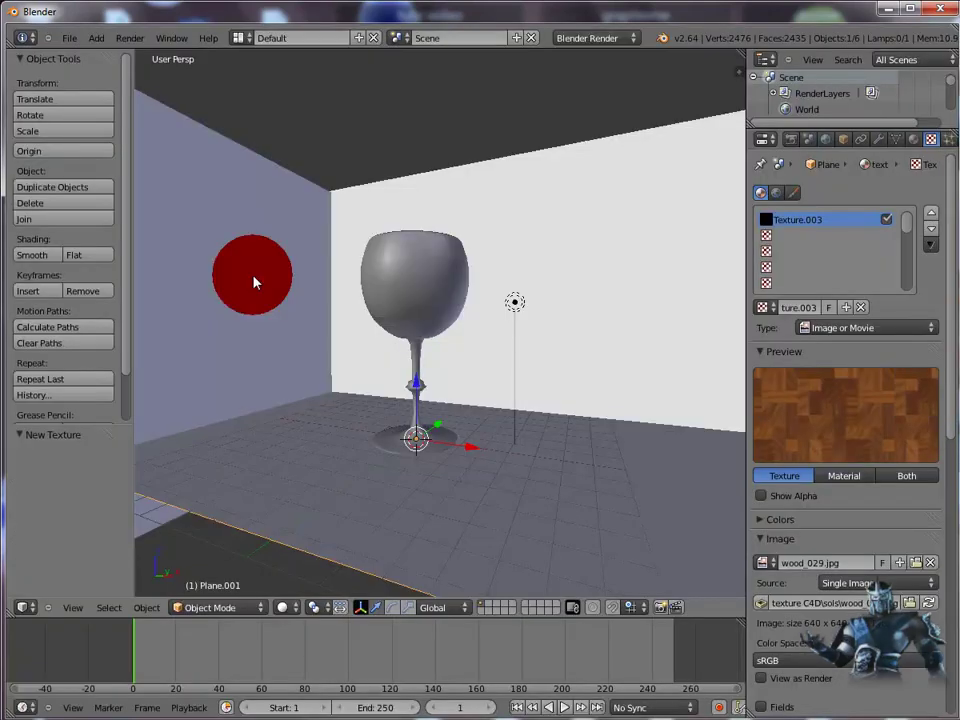
Step: Make a test render to check the wood texture on the floor
{"action": "key", "text": "F12"}
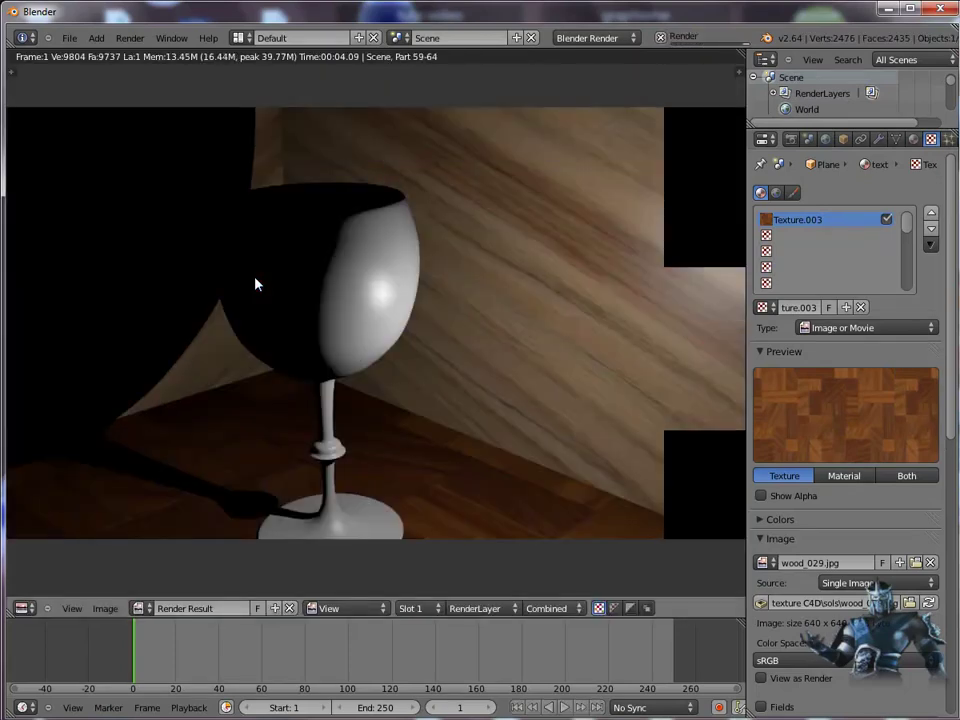
{"action": "left_click", "coordinate": [505, 382]}
{"action": "mouse_move", "coordinate": [505, 382]}
{"action": "left_mouse_down"}
{"action": "mouse_move", "coordinate": [420, 403]}
{"action": "mouse_move", "coordinate": [566, 304]}
{"action": "left_mouse_up"}
{"action": "key", "text": "Escape"}
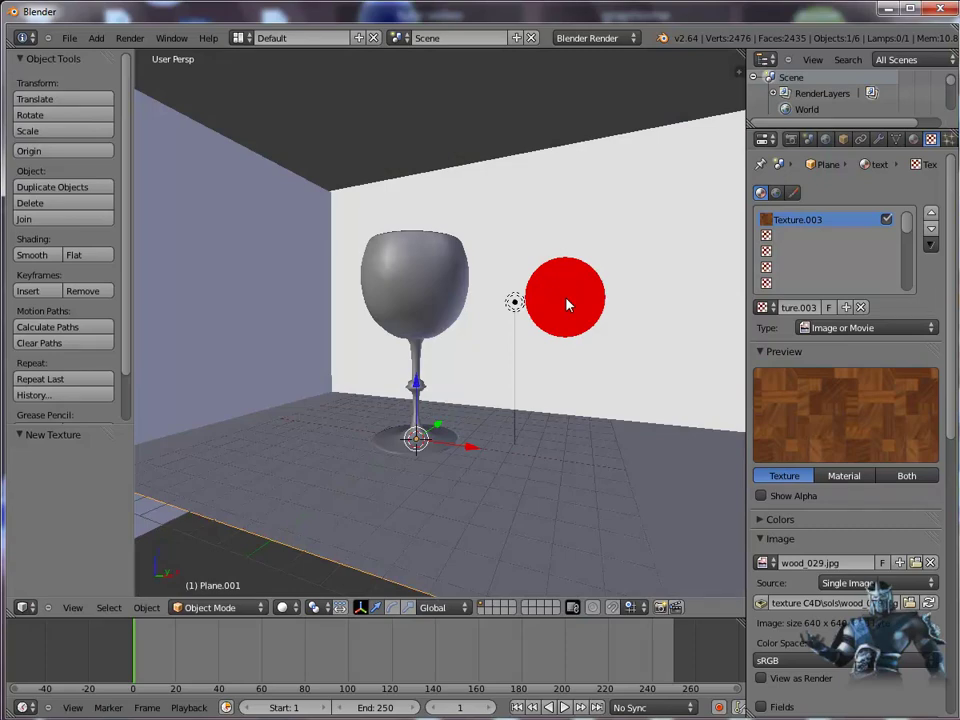
Step: Select the goblet and create a new material on it
{"action": "left_click_drag", "start_coordinate": [566, 304], "coordinate": [433, 280]}
{"action": "right_click", "coordinate": [433, 280]}
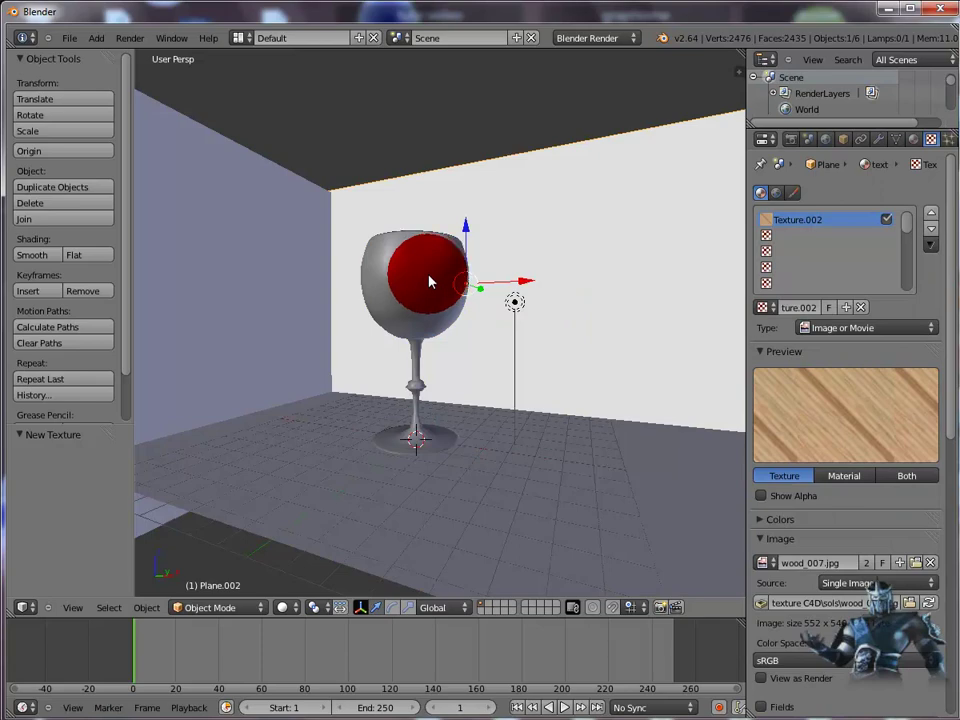
{"action": "right_click", "coordinate": [422, 290]}
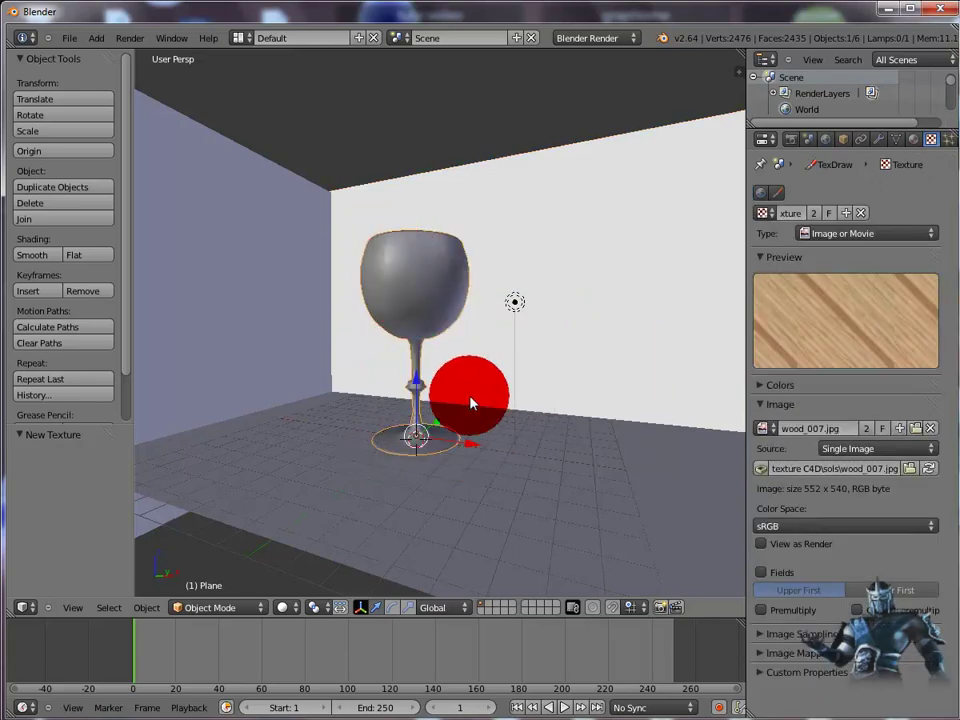
{"action": "left_click", "coordinate": [913, 140]}
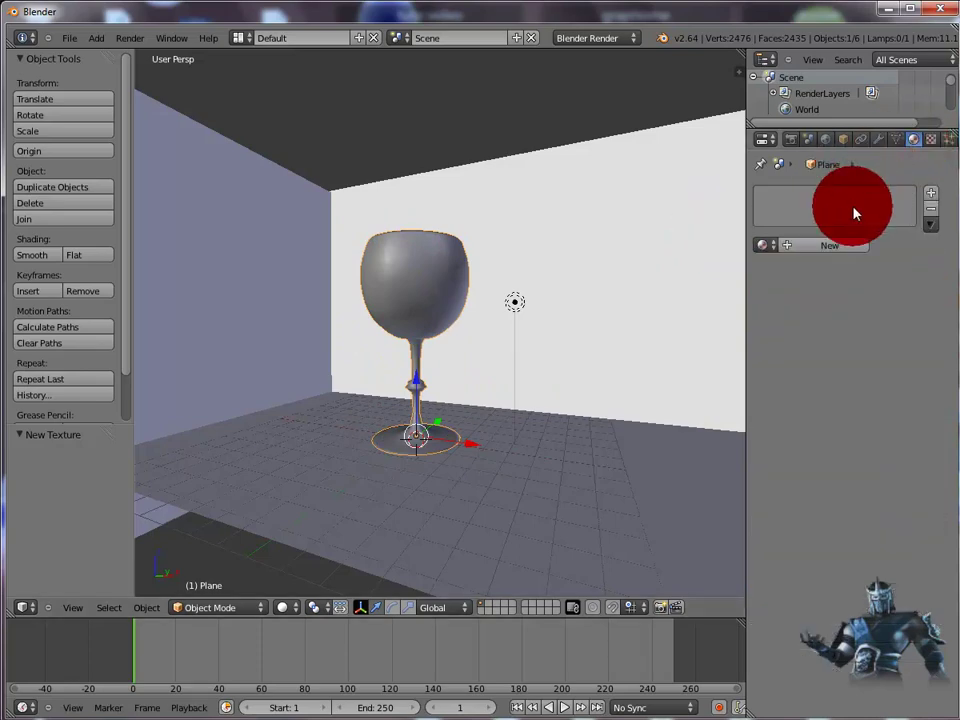
{"action": "left_click", "coordinate": [829, 247]}
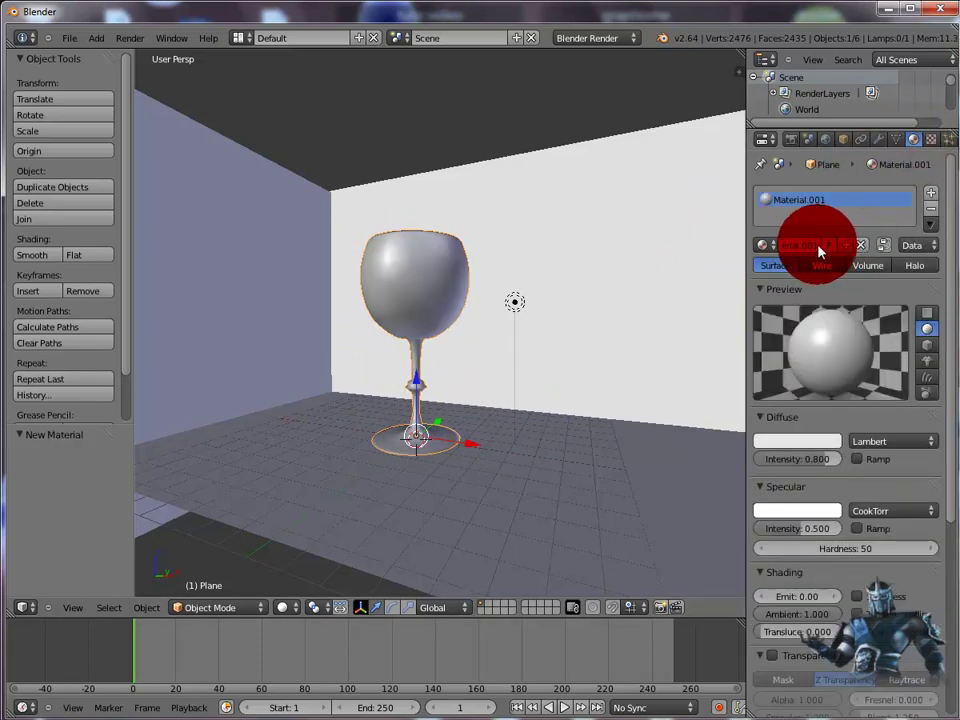
Step: Enable Z Transparency on the goblet's material with an alpha of 0.150 and make a test render
{"action": "left_click", "coordinate": [759, 418]}
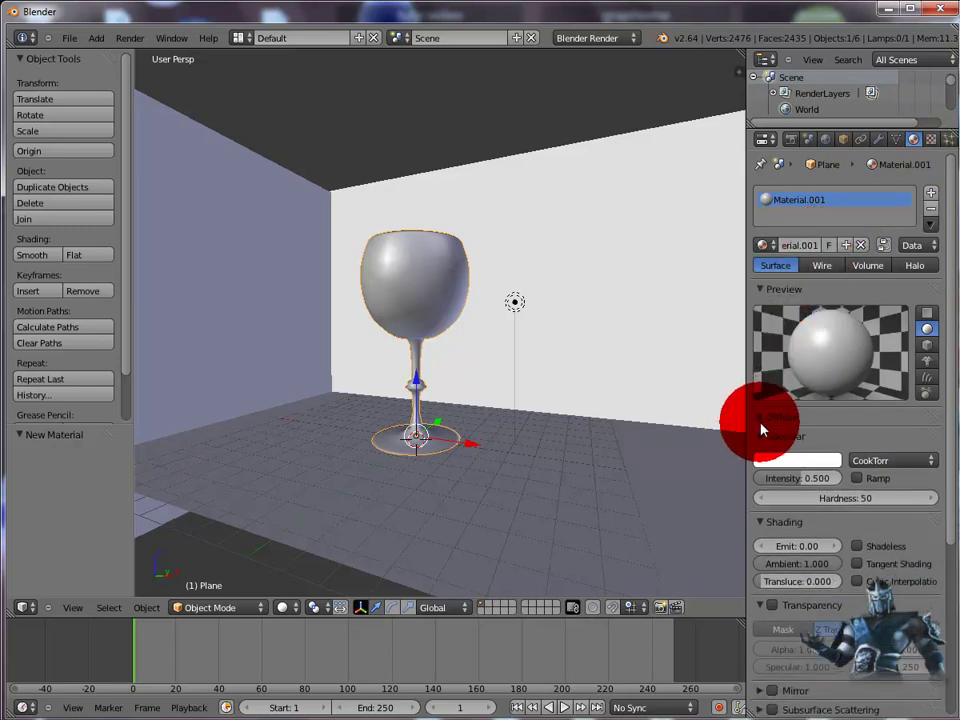
{"action": "left_click", "coordinate": [761, 437]}
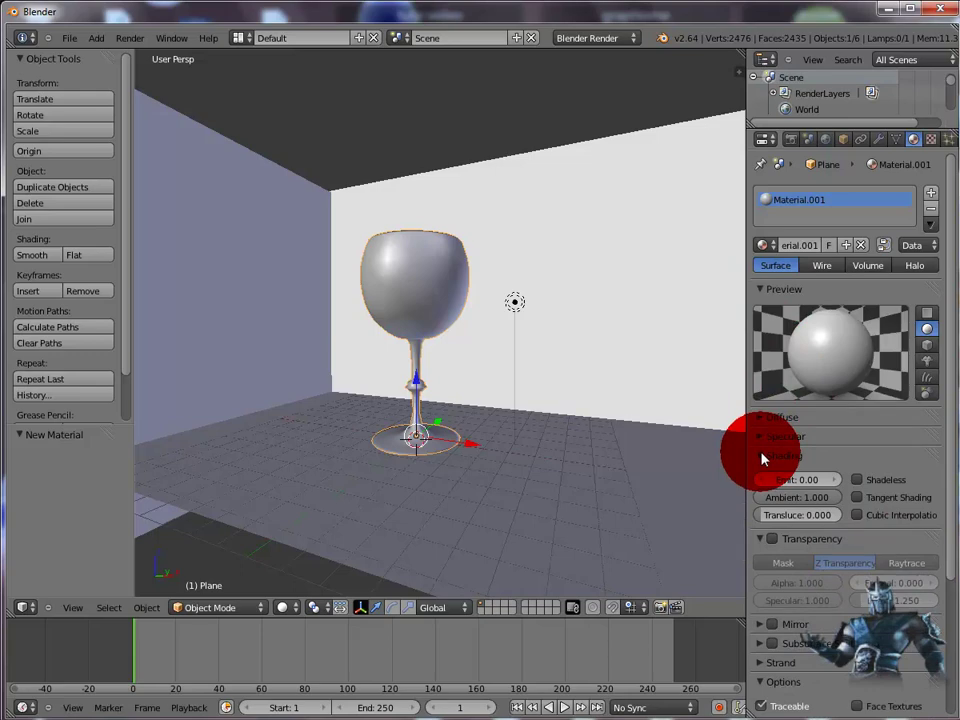
{"action": "left_click", "coordinate": [765, 456]}
{"action": "left_click", "coordinate": [771, 477]}
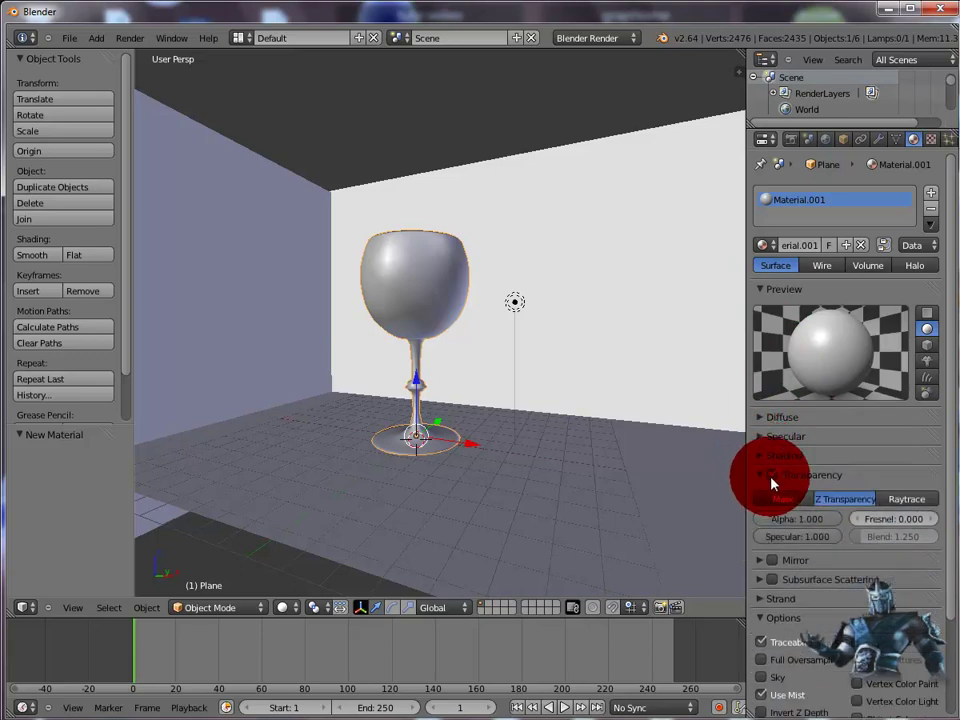
{"action": "left_click", "coordinate": [839, 503]}
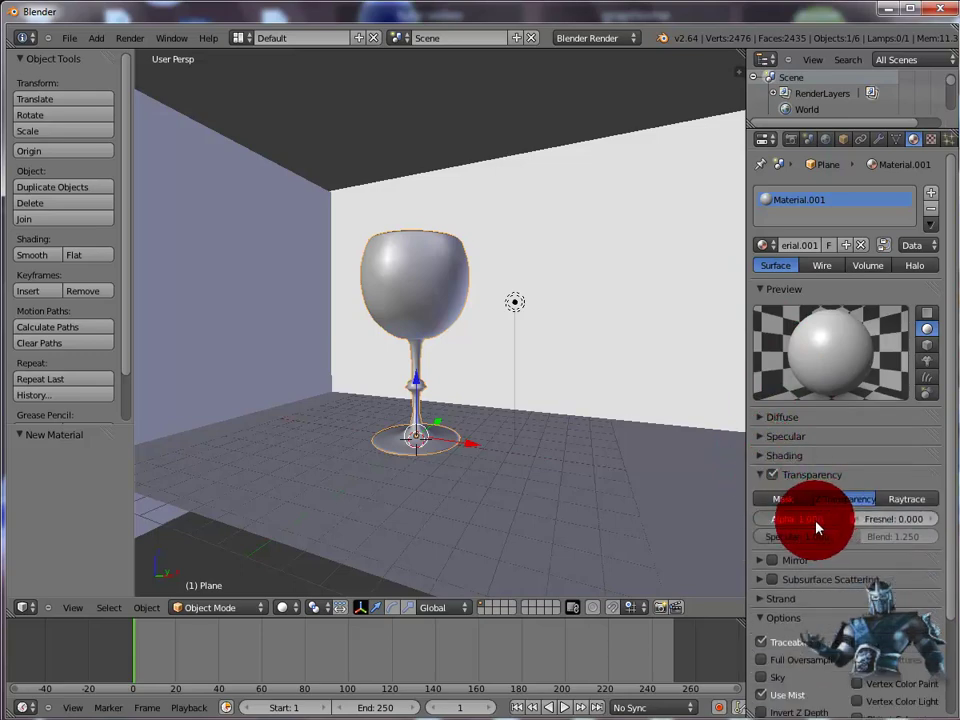
{"action": "left_click_drag", "start_coordinate": [781, 529], "coordinate": [743, 535]}
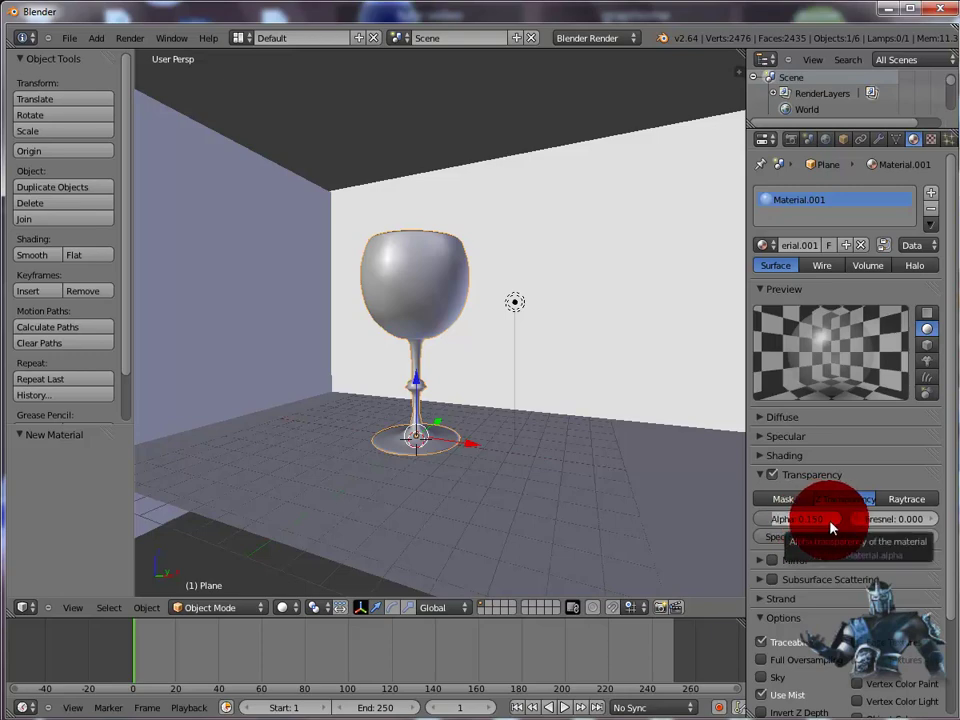
{"action": "left_click", "coordinate": [760, 479]}
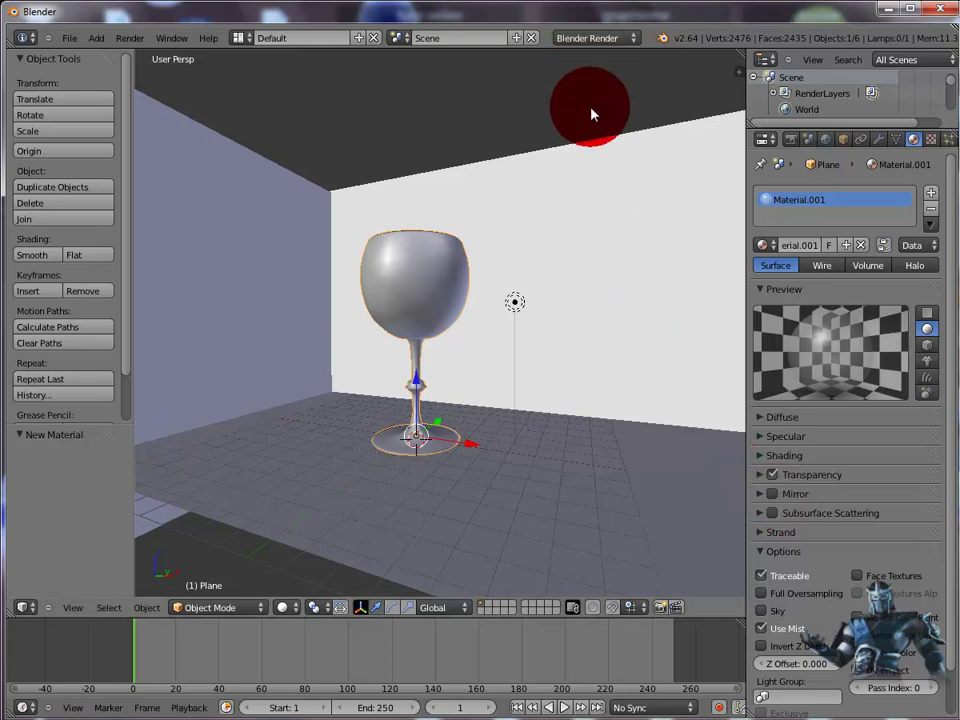
{"action": "key", "text": "F12"}
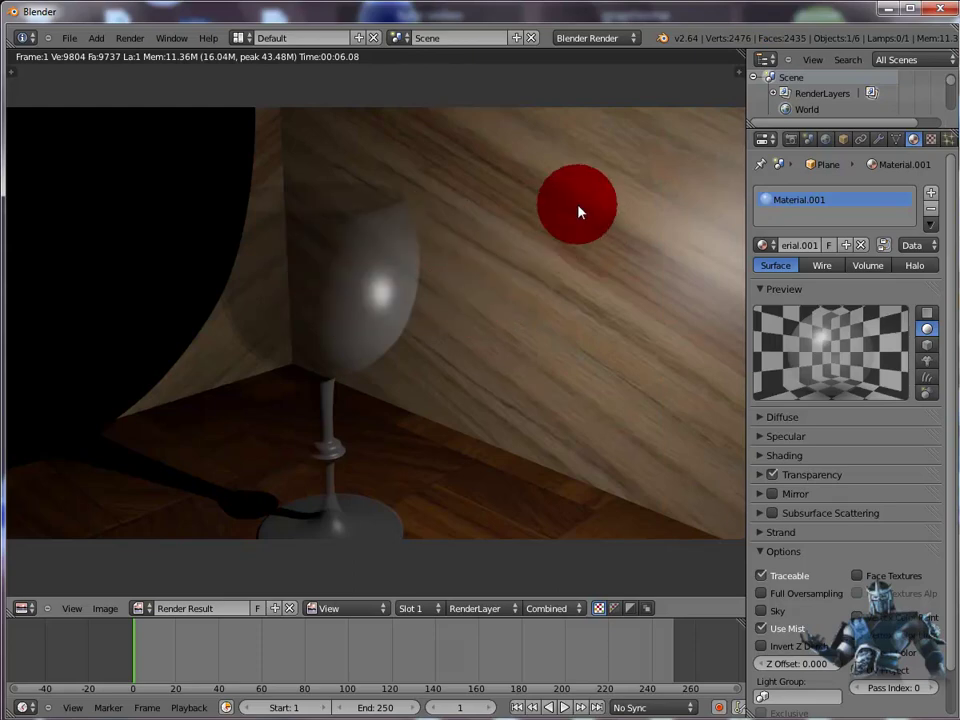
{"action": "key", "text": "Escape"}
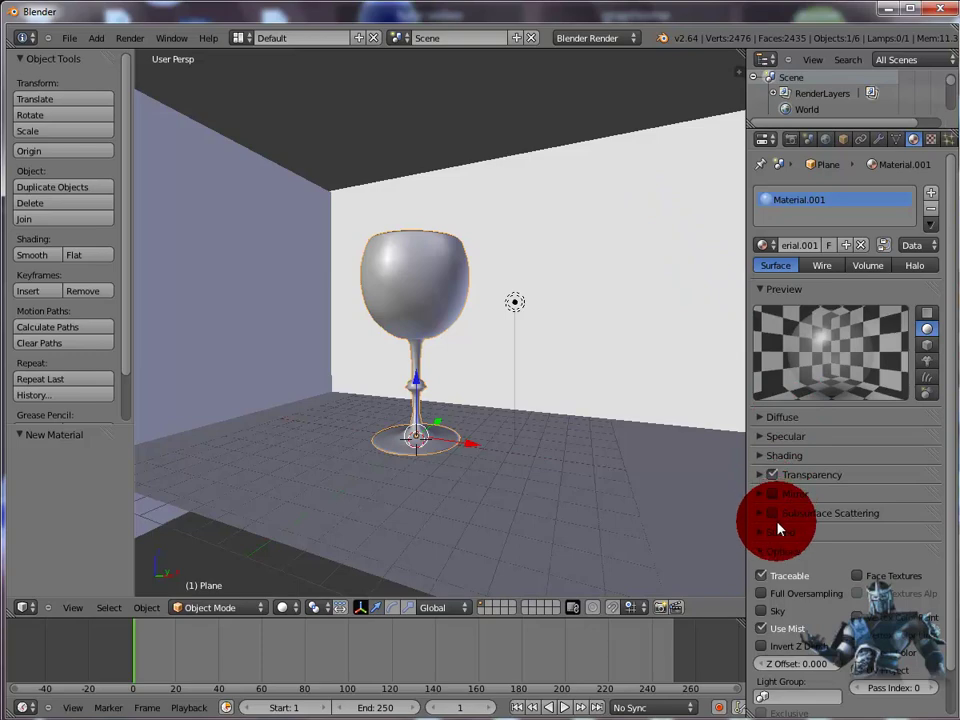
Step: Enable Mirror on the goblet's material with a reflectivity of 0.505 and render the scene
{"action": "left_click", "coordinate": [771, 494]}
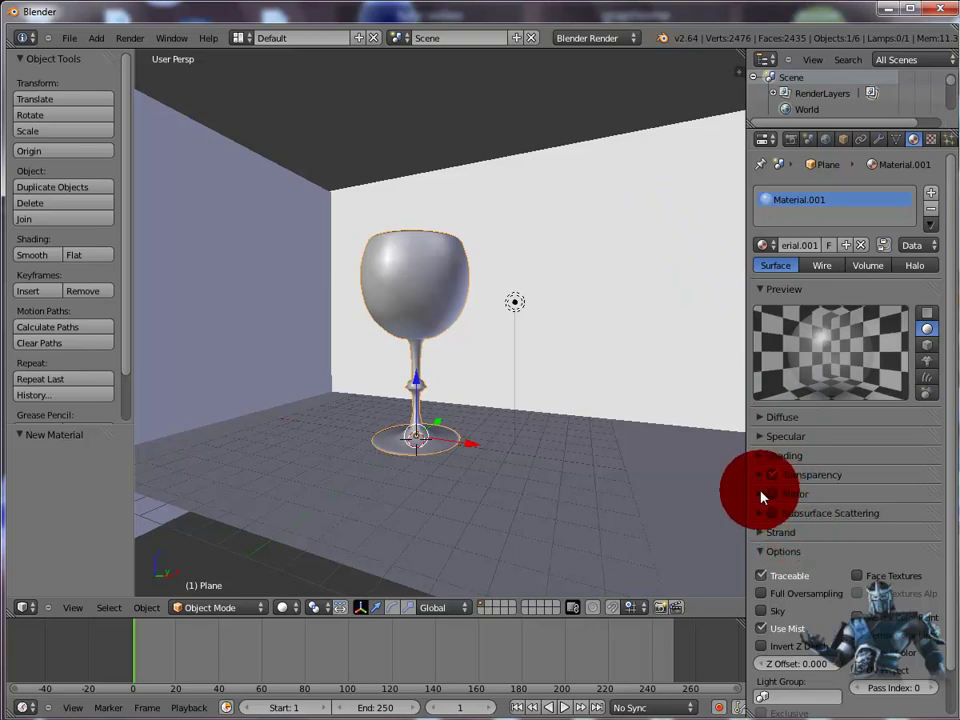
{"action": "left_click", "coordinate": [760, 498]}
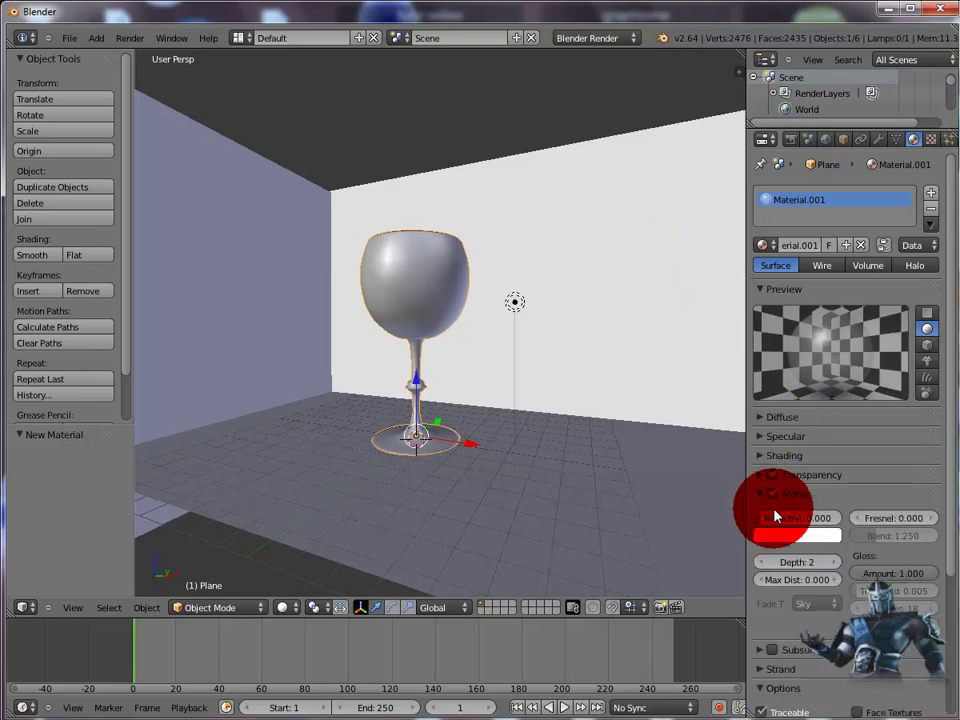
{"action": "left_click_drag", "start_coordinate": [786, 529], "coordinate": [826, 530]}
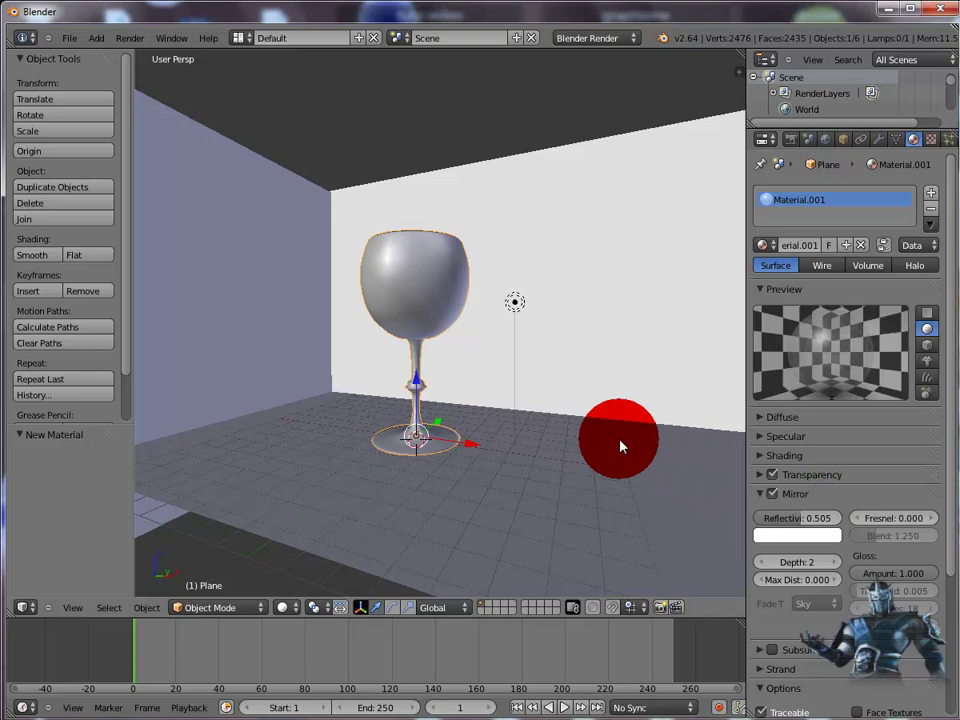
{"action": "key", "text": "F12"}
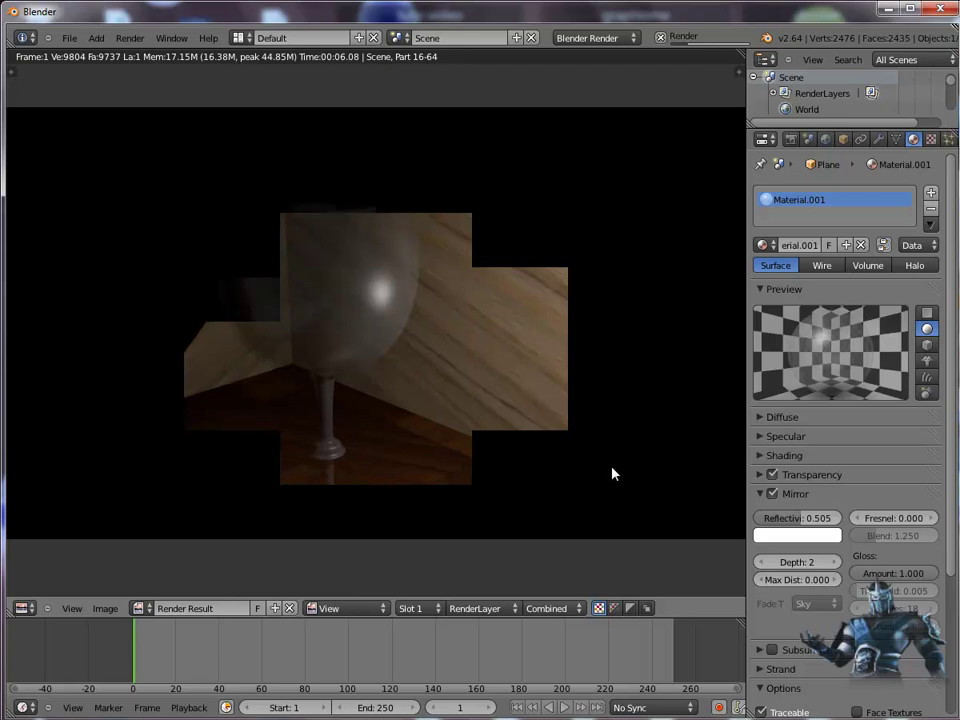
{"action": "mouse_move", "coordinate": [530, 511]}
{"action": "left_mouse_down"}
{"action": "mouse_move", "coordinate": [476, 545]}
{"action": "mouse_move", "coordinate": [375, 584]}
{"action": "left_mouse_up"}
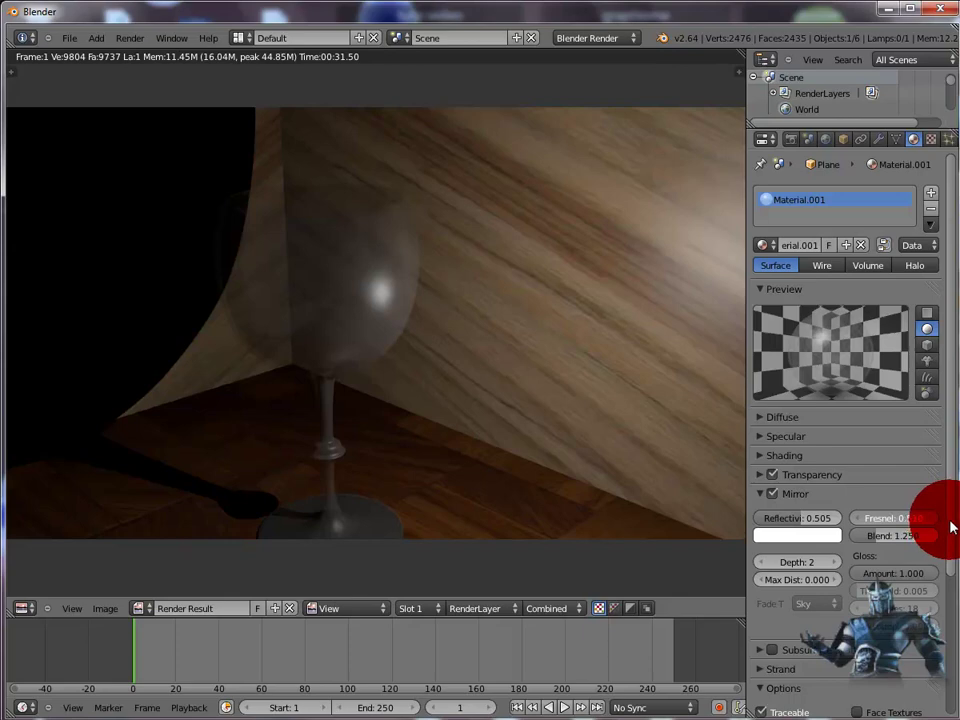
Step: Set the mirror Fresnel of the goblet's material to 0.580 and render the scene again
{"action": "left_click_drag", "start_coordinate": [952, 527], "coordinate": [955, 527]}
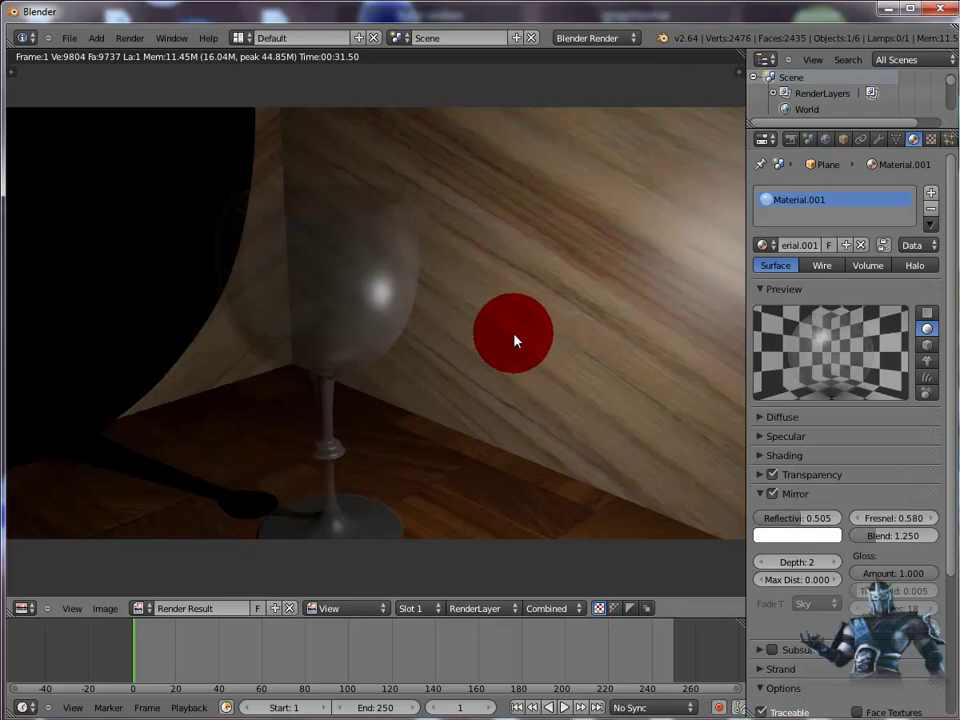
{"action": "key", "text": "F12"}
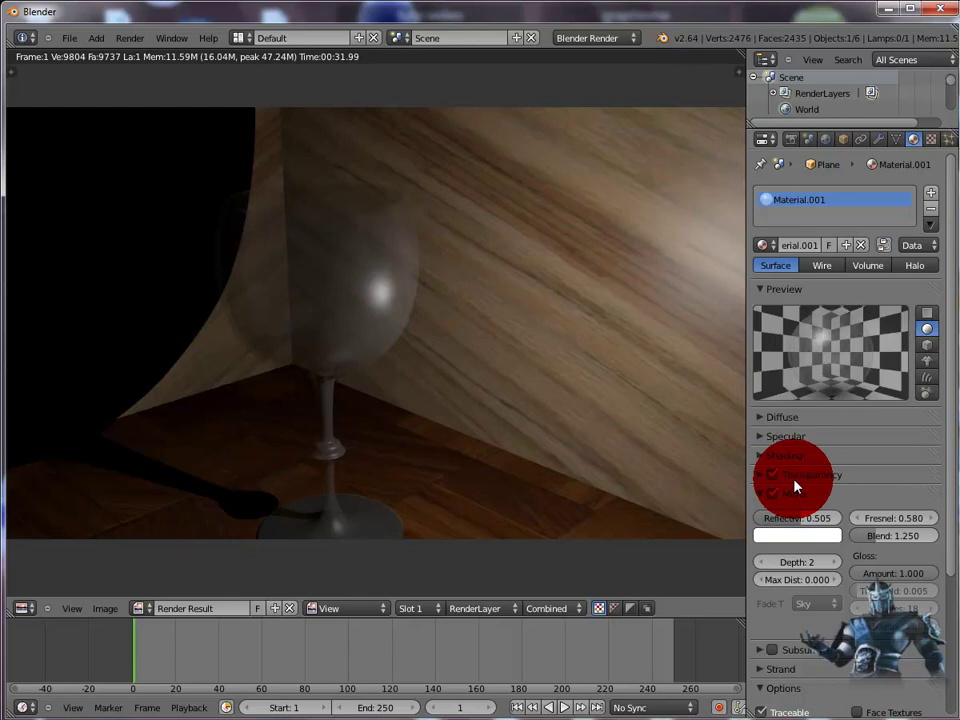
{"action": "key", "text": "Escape"}
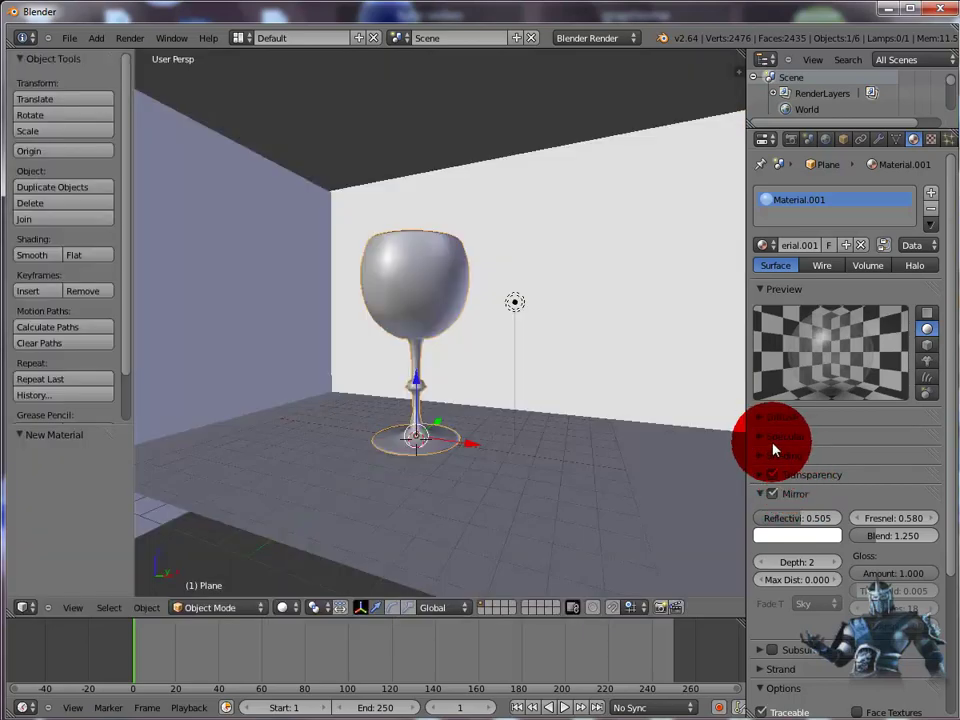
Step: Set the specular intensity of the goblet's material to 0.285 and make another test render
{"action": "left_click", "coordinate": [761, 438]}
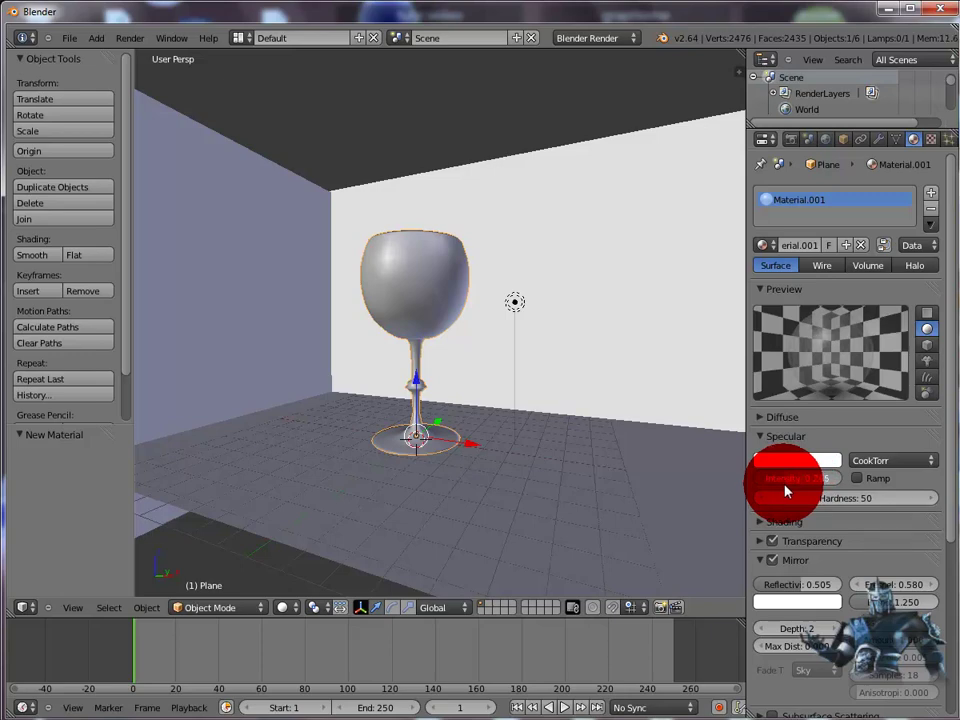
{"action": "left_click_drag", "start_coordinate": [785, 490], "coordinate": [773, 485]}
{"action": "key", "text": "F12"}
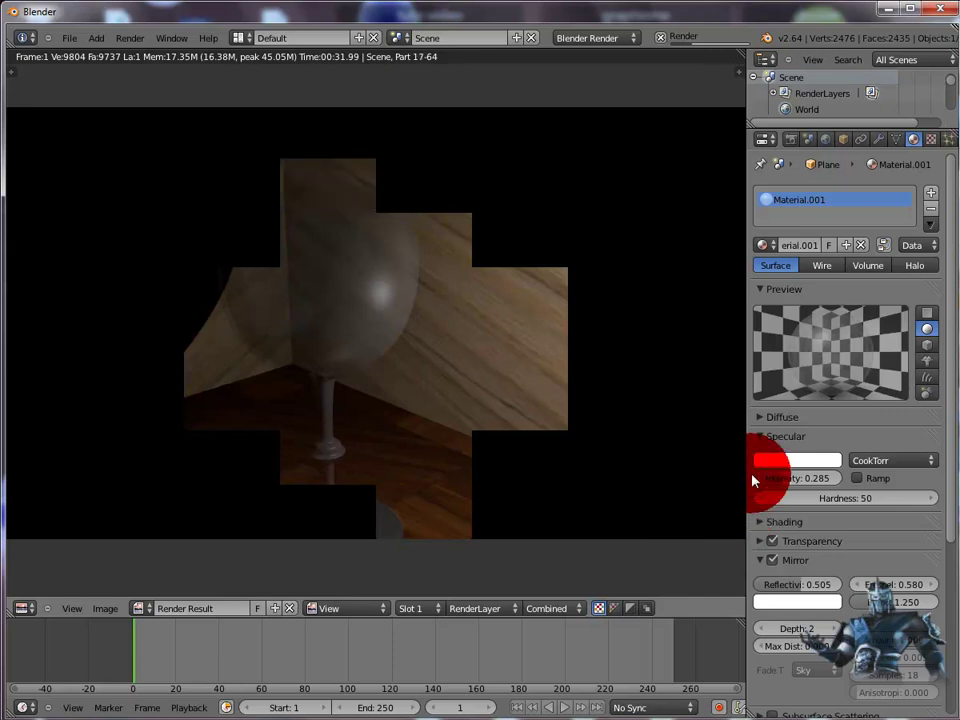
{"action": "left_click", "coordinate": [763, 440]}
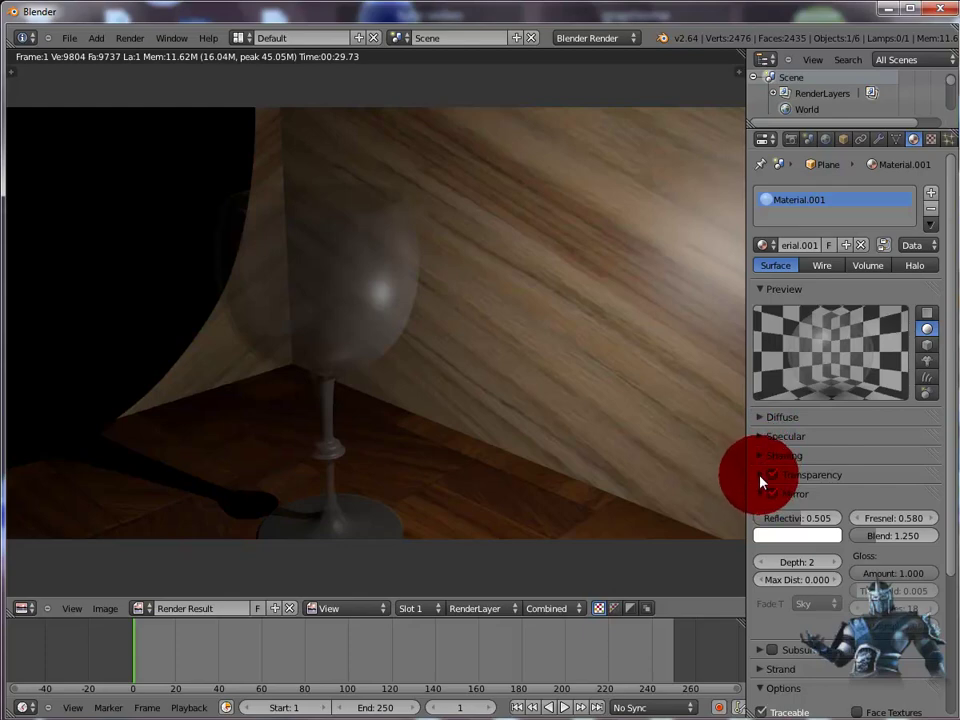
Step: Reduce the transparency alpha of the goblet's material to 0.06542
{"action": "left_click", "coordinate": [761, 482]}
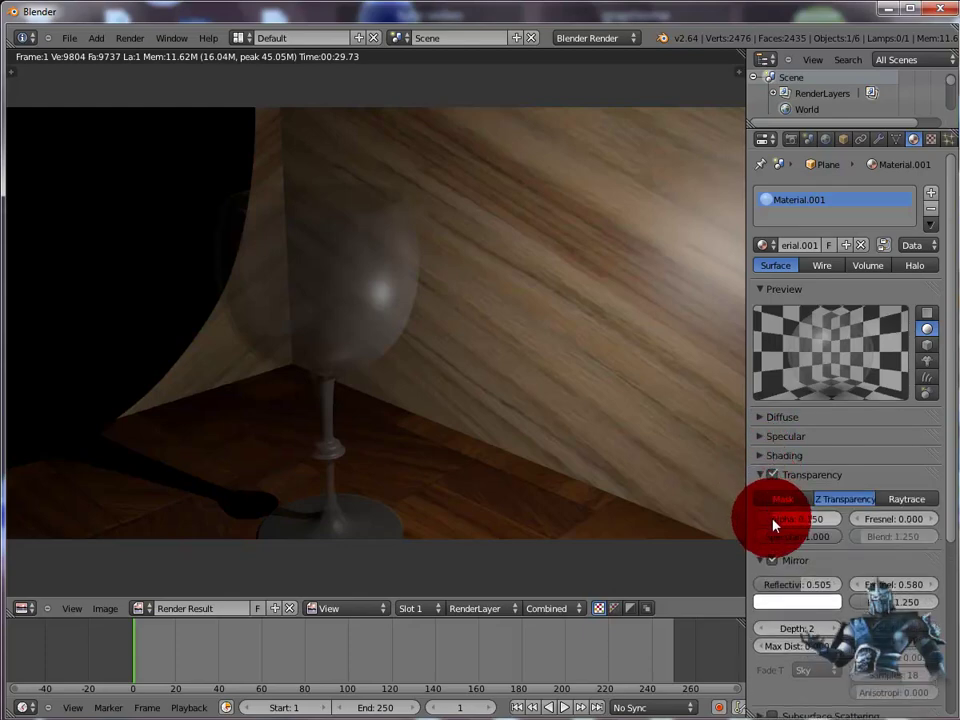
{"action": "left_click_drag", "start_coordinate": [773, 525], "coordinate": [766, 528]}
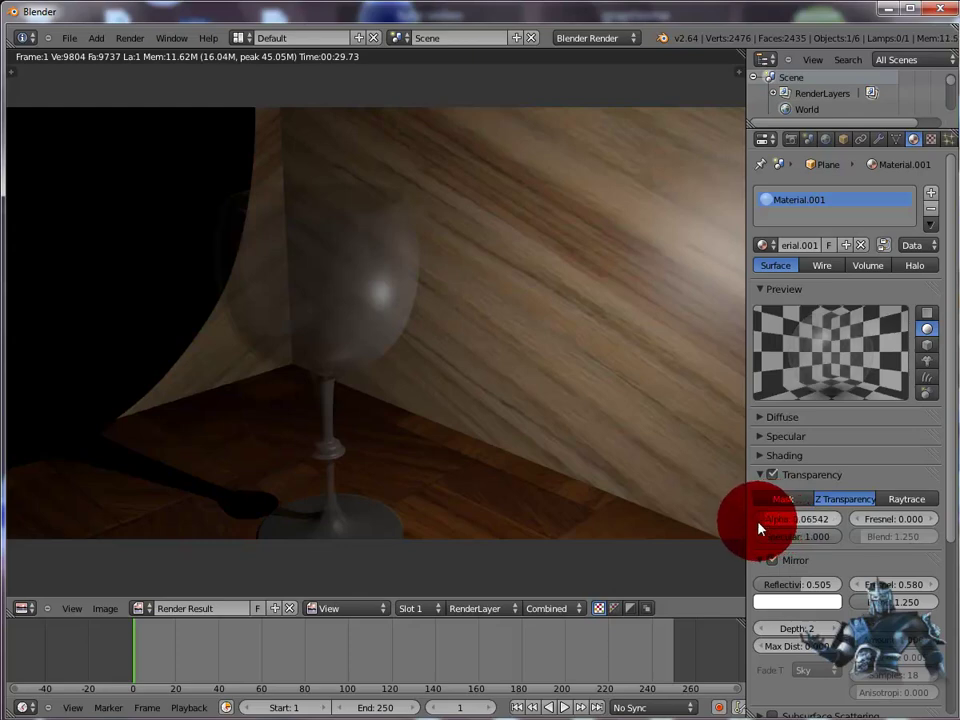
Step: Render the scene, then raise the goblet material's transparency to alpha 0.449 and Fresnel 0.550
{"action": "key", "text": "F12"}
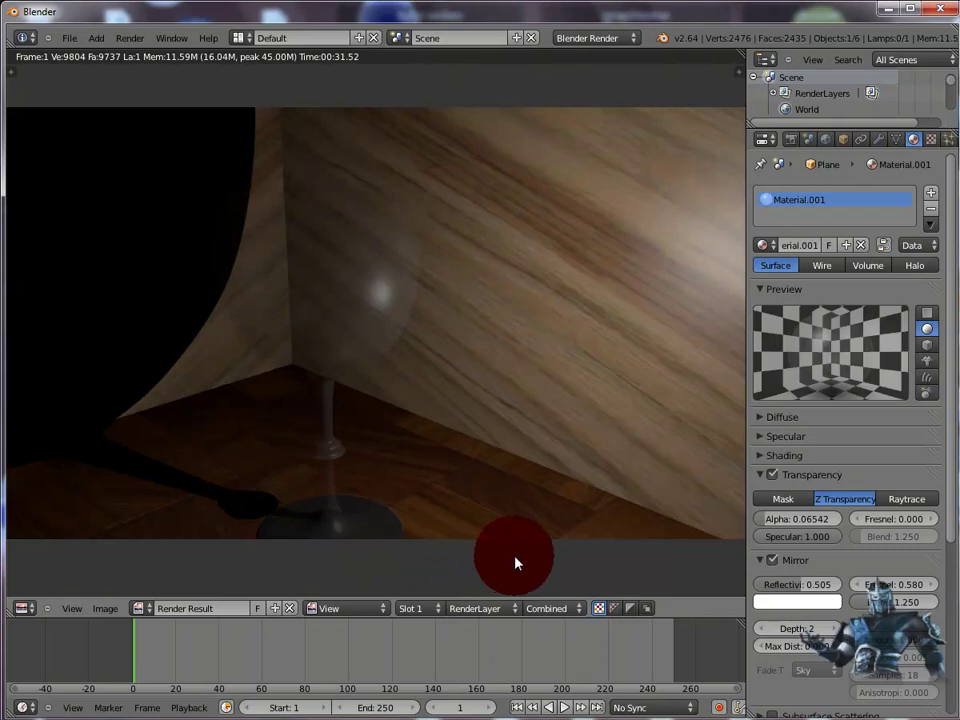
{"action": "left_click_drag", "start_coordinate": [787, 527], "coordinate": [816, 521]}
{"action": "left_click_drag", "start_coordinate": [884, 527], "coordinate": [744, 540]}
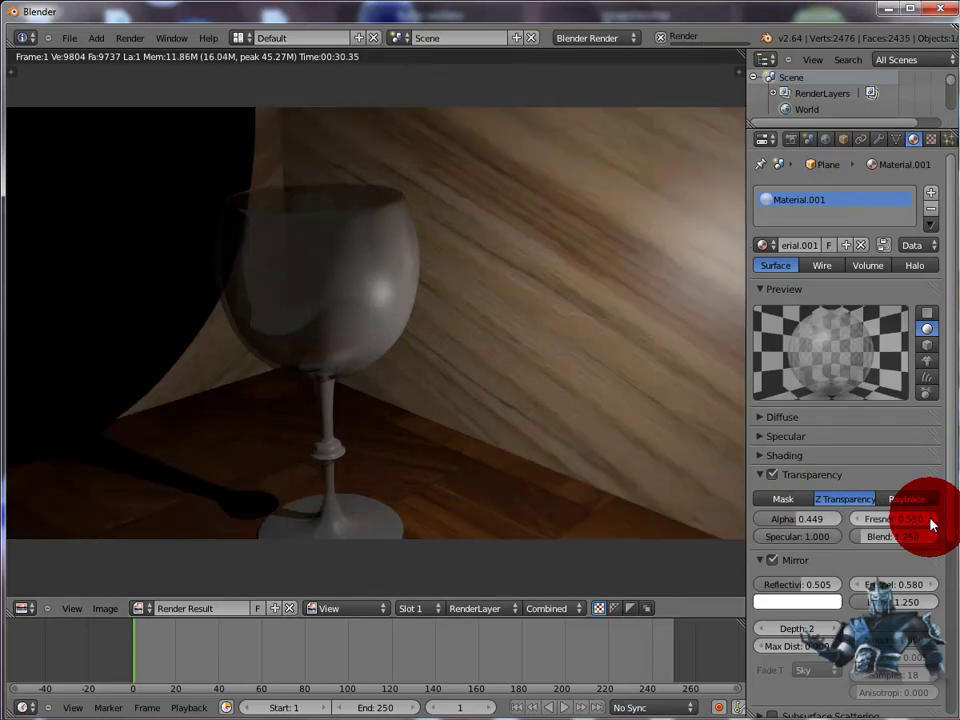
Step: Try a transparency Fresnel of 0.000 with specular 0.505 on the goblet's material in a test render
{"action": "left_click_drag", "start_coordinate": [931, 524], "coordinate": [849, 532]}
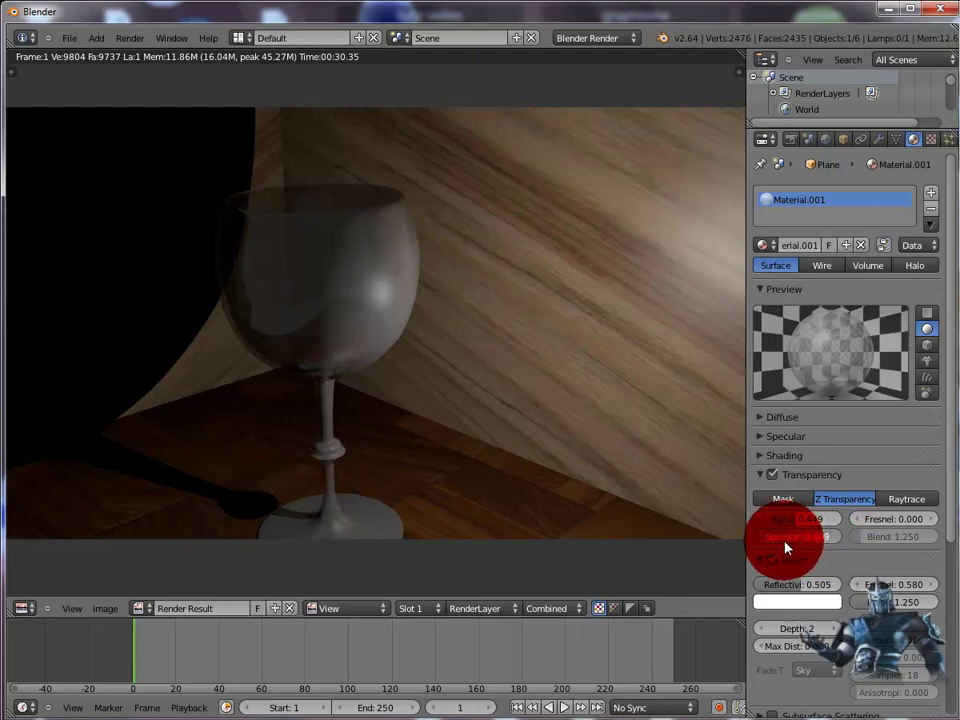
{"action": "left_click_drag", "start_coordinate": [785, 542], "coordinate": [792, 547]}
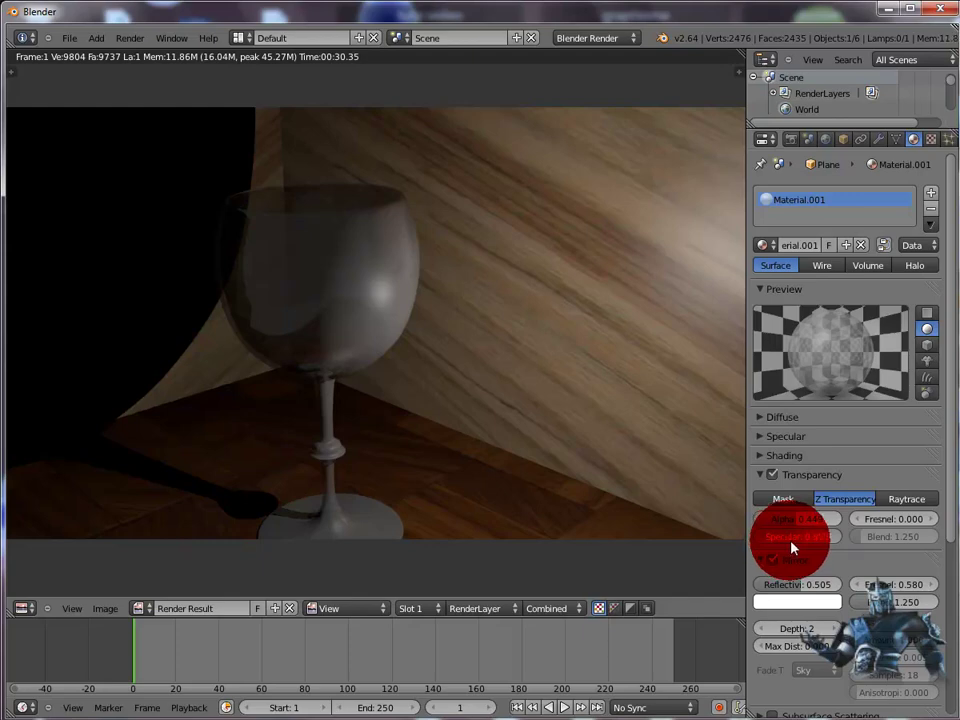
{"action": "left_click_drag", "start_coordinate": [792, 547], "coordinate": [787, 550]}
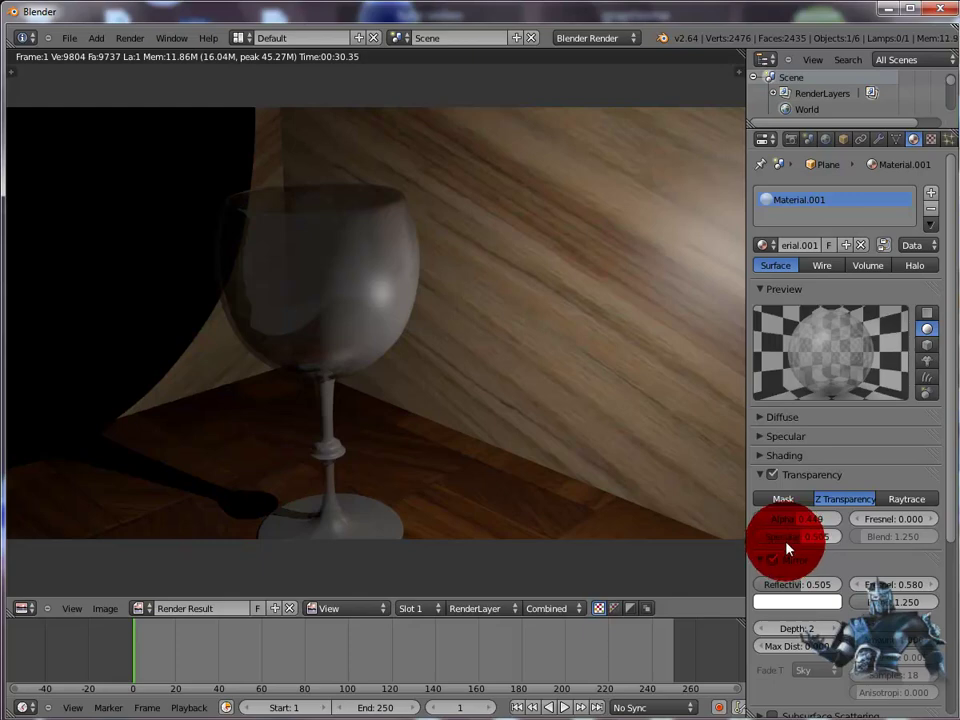
{"action": "key", "text": "F12"}
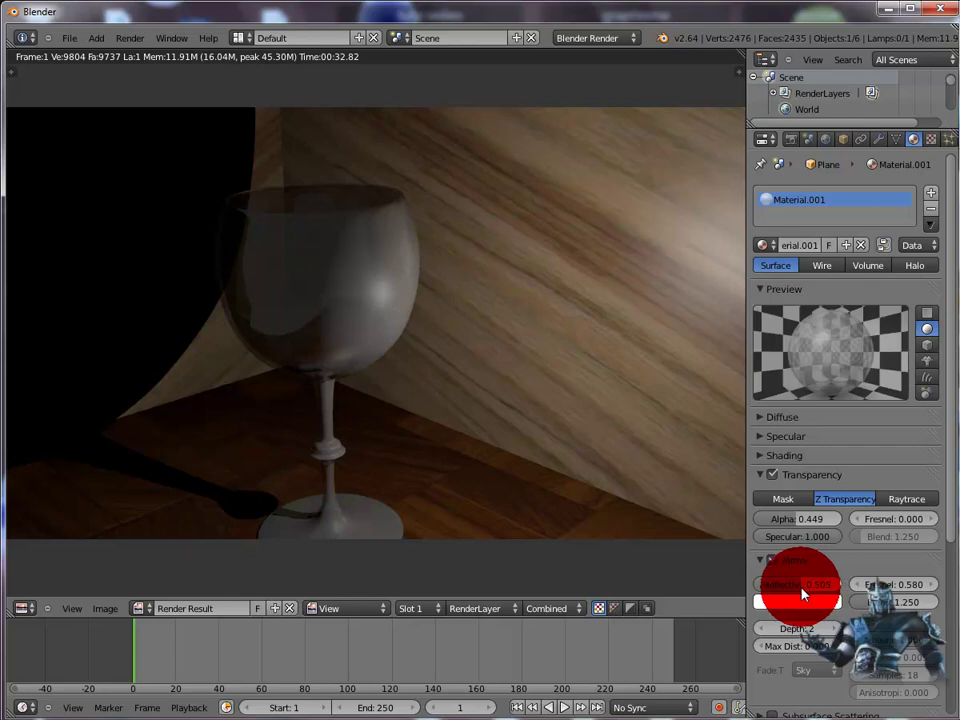
Step: Set the goblet material's mirror reflectivity to 0.262 and mirror Fresnel to 0.000, and render the scene
{"action": "left_click_drag", "start_coordinate": [801, 594], "coordinate": [781, 596]}
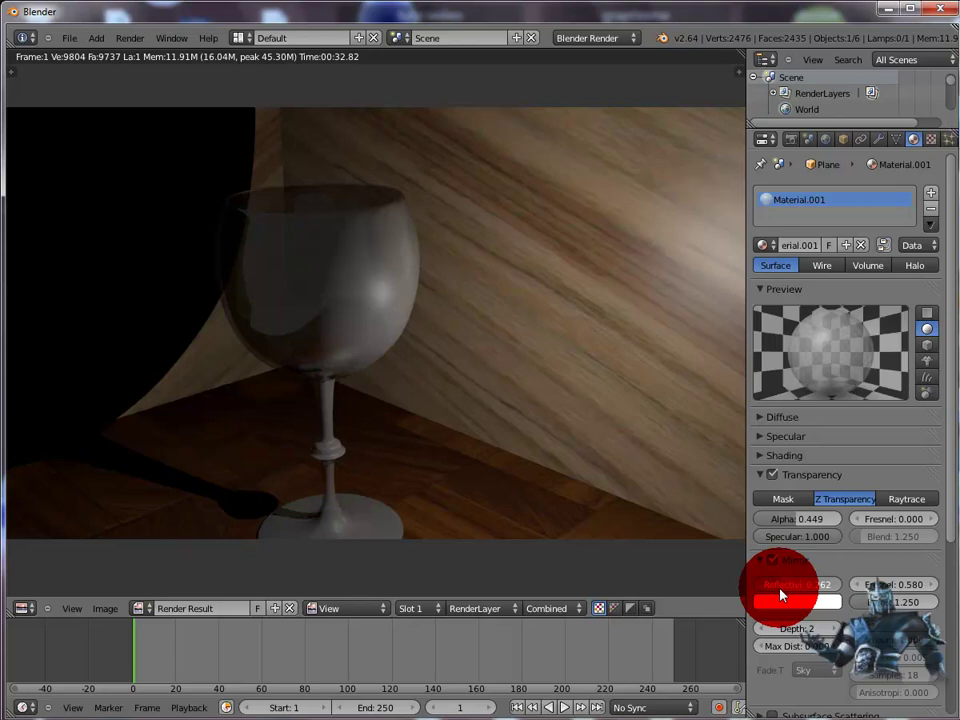
{"action": "left_click_drag", "start_coordinate": [781, 596], "coordinate": [831, 612]}
{"action": "key", "text": "F12"}
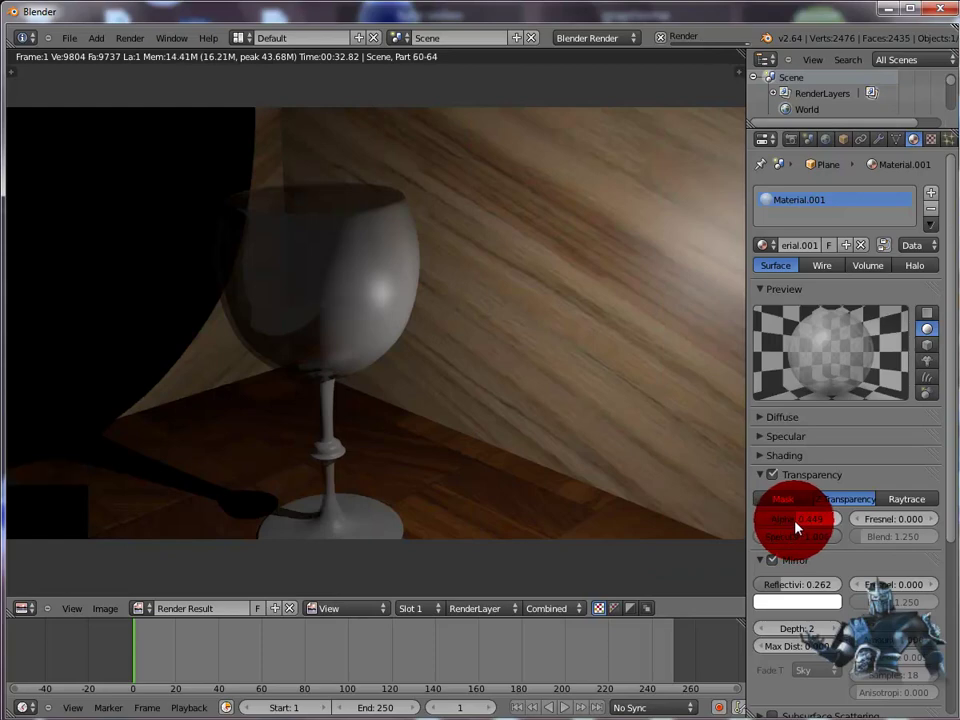
Step: Make a test render with the goblet material's transparency alpha at 0.121 and mirror reflectivity at 0.439, then close it
{"action": "left_click_drag", "start_coordinate": [796, 518], "coordinate": [766, 533]}
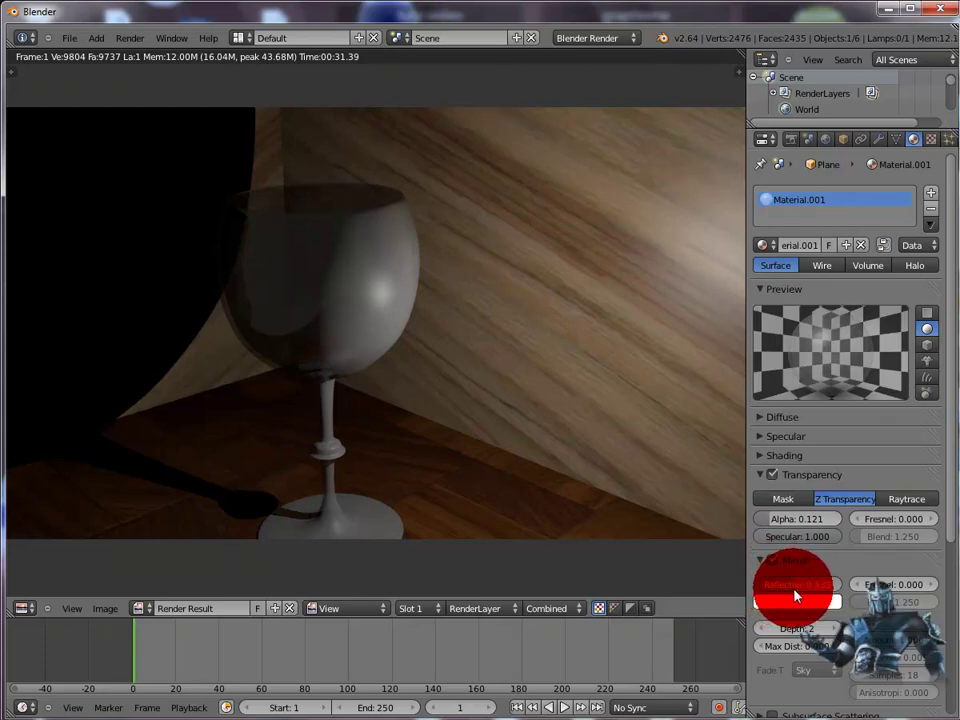
{"action": "key", "text": "F12"}
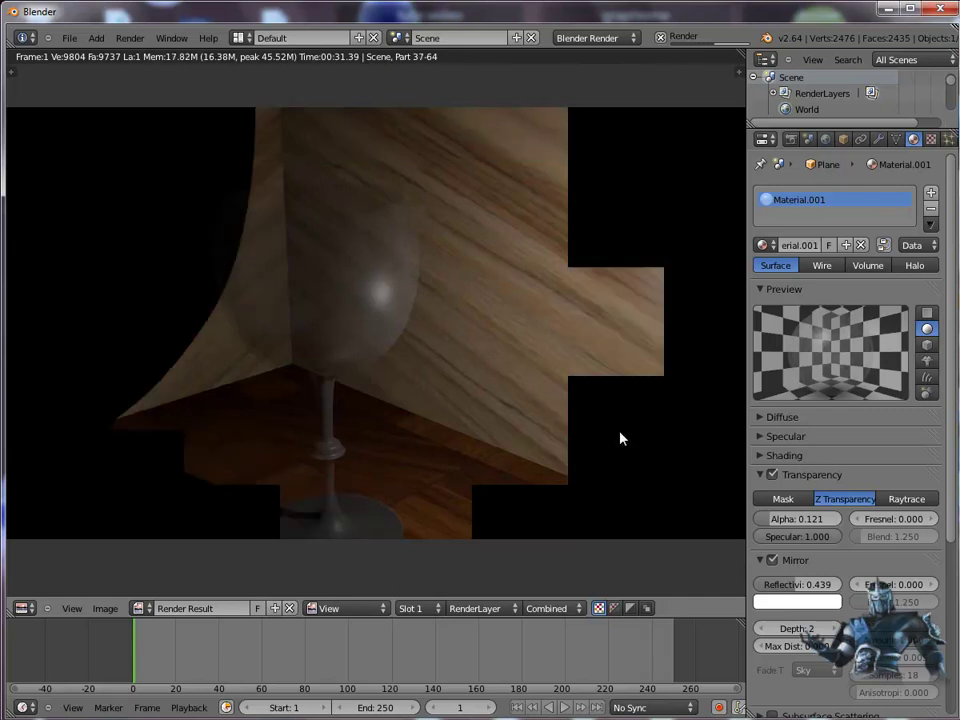
{"action": "left_click", "coordinate": [620, 437]}
{"action": "mouse_move", "coordinate": [620, 437]}
{"action": "left_mouse_down"}
{"action": "mouse_move", "coordinate": [484, 456]}
{"action": "mouse_move", "coordinate": [362, 370]}
{"action": "mouse_move", "coordinate": [251, 332]}
{"action": "mouse_move", "coordinate": [328, 454]}
{"action": "mouse_move", "coordinate": [364, 471]}
{"action": "mouse_move", "coordinate": [476, 401]}
{"action": "mouse_move", "coordinate": [159, 317]}
{"action": "mouse_move", "coordinate": [510, 316]}
{"action": "mouse_move", "coordinate": [823, 524]}
{"action": "mouse_move", "coordinate": [878, 526]}
{"action": "mouse_move", "coordinate": [822, 556]}
{"action": "left_mouse_up"}
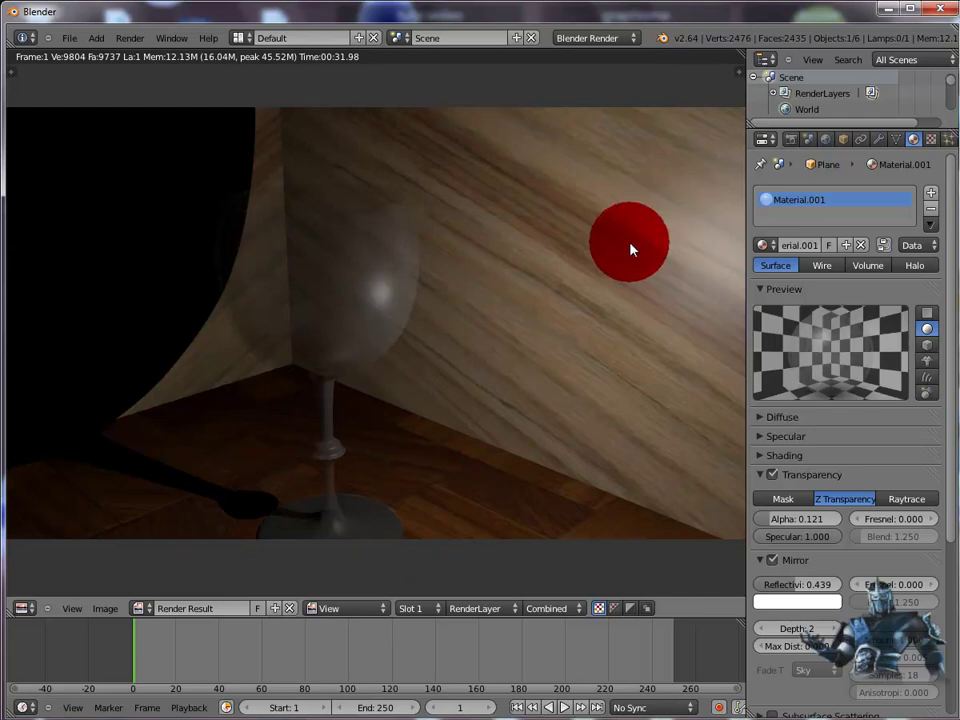
{"action": "key", "text": "Escape"}
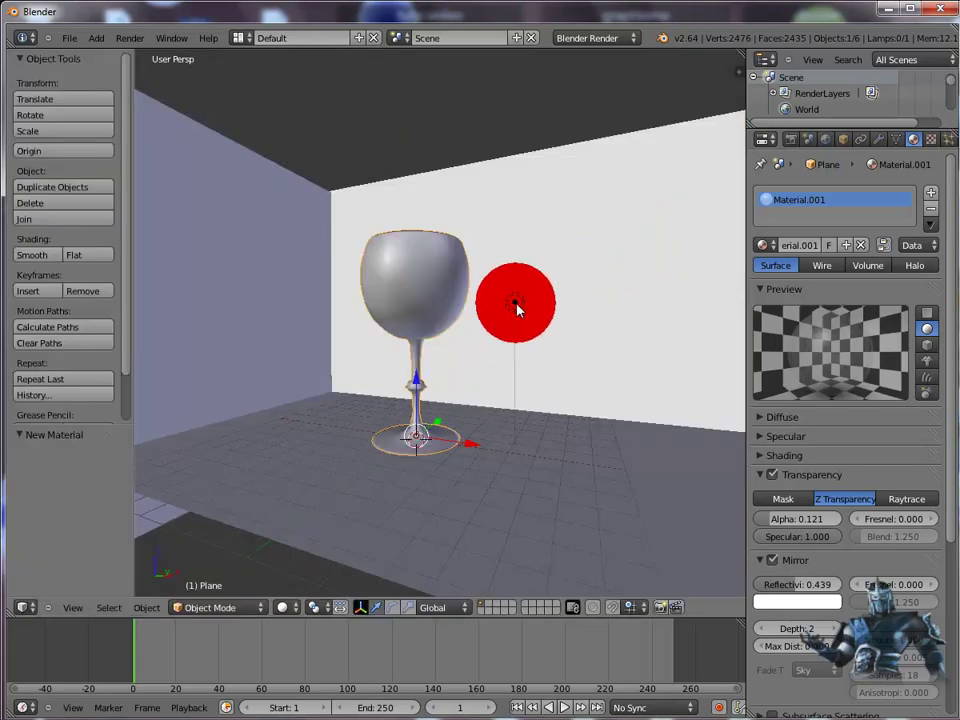
Step: Change the point lamp's ray shadow color to near white and start a new render
{"action": "right_click", "coordinate": [515, 304]}
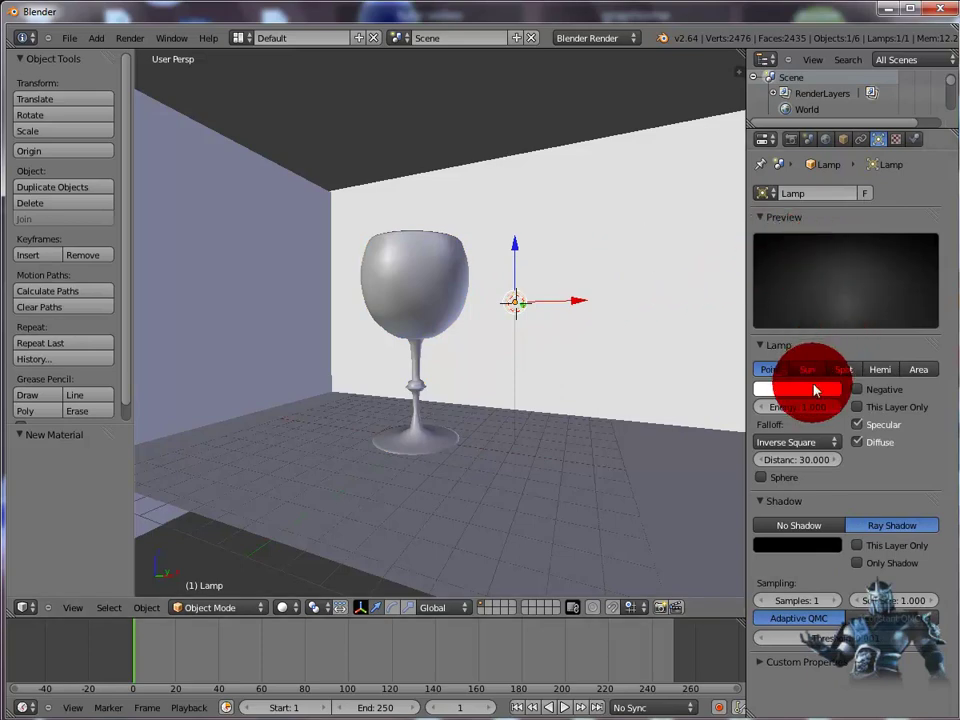
{"action": "left_click_drag", "start_coordinate": [803, 548], "coordinate": [884, 482]}
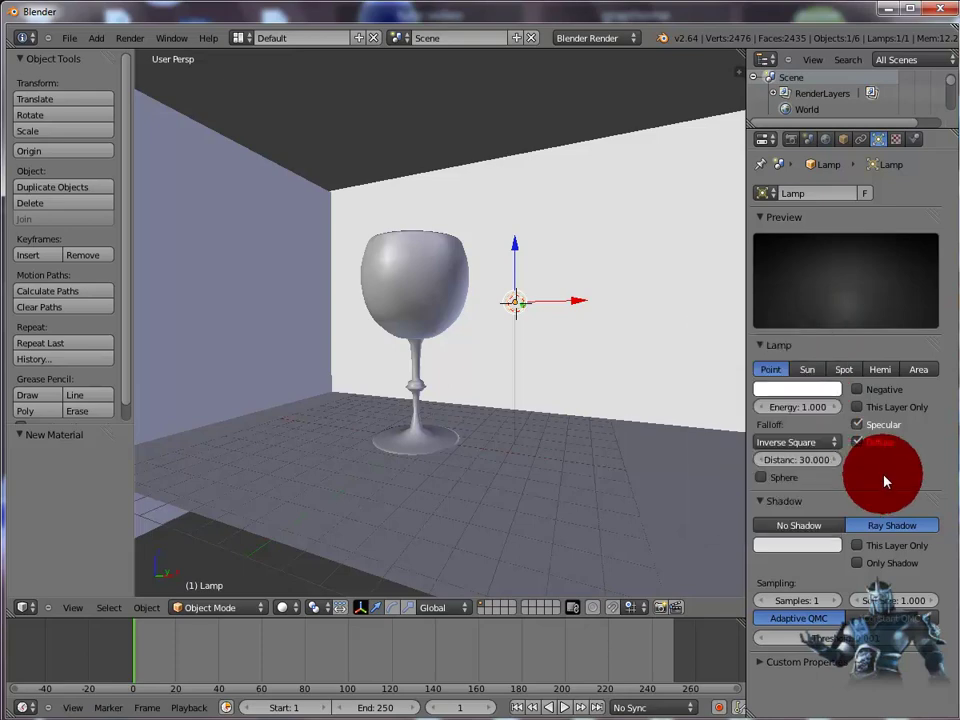
{"action": "key", "text": "F12"}
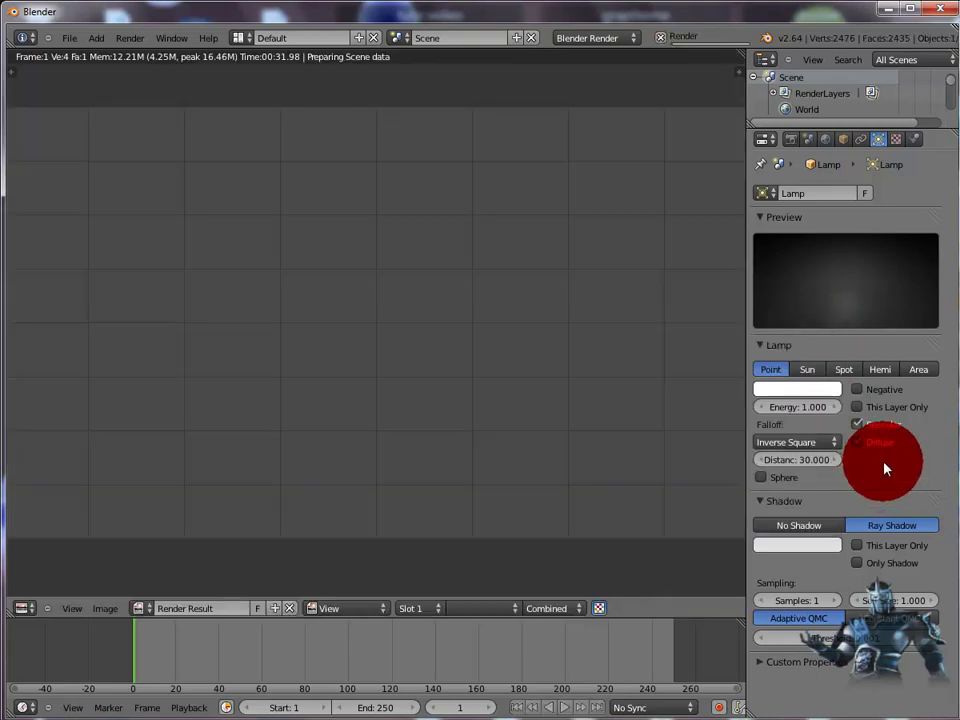